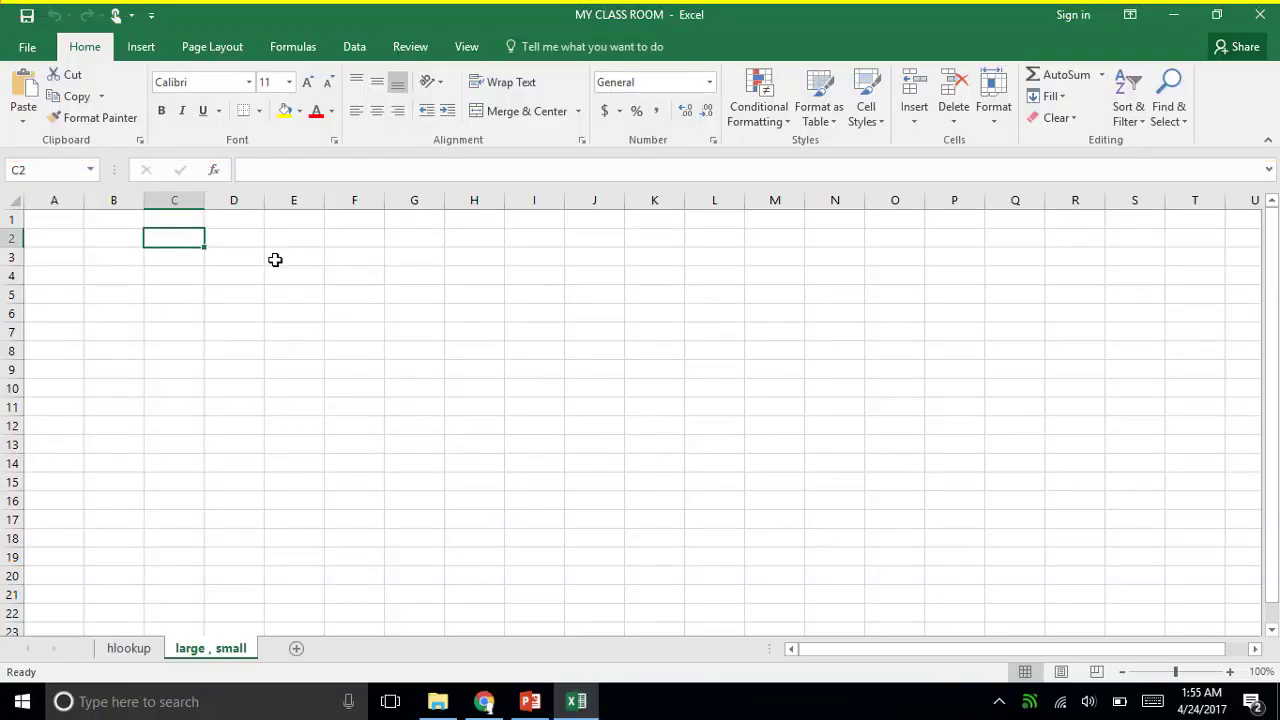
Step: Enter 1 in C2 and the formula =C2+1 in C3
text(1)
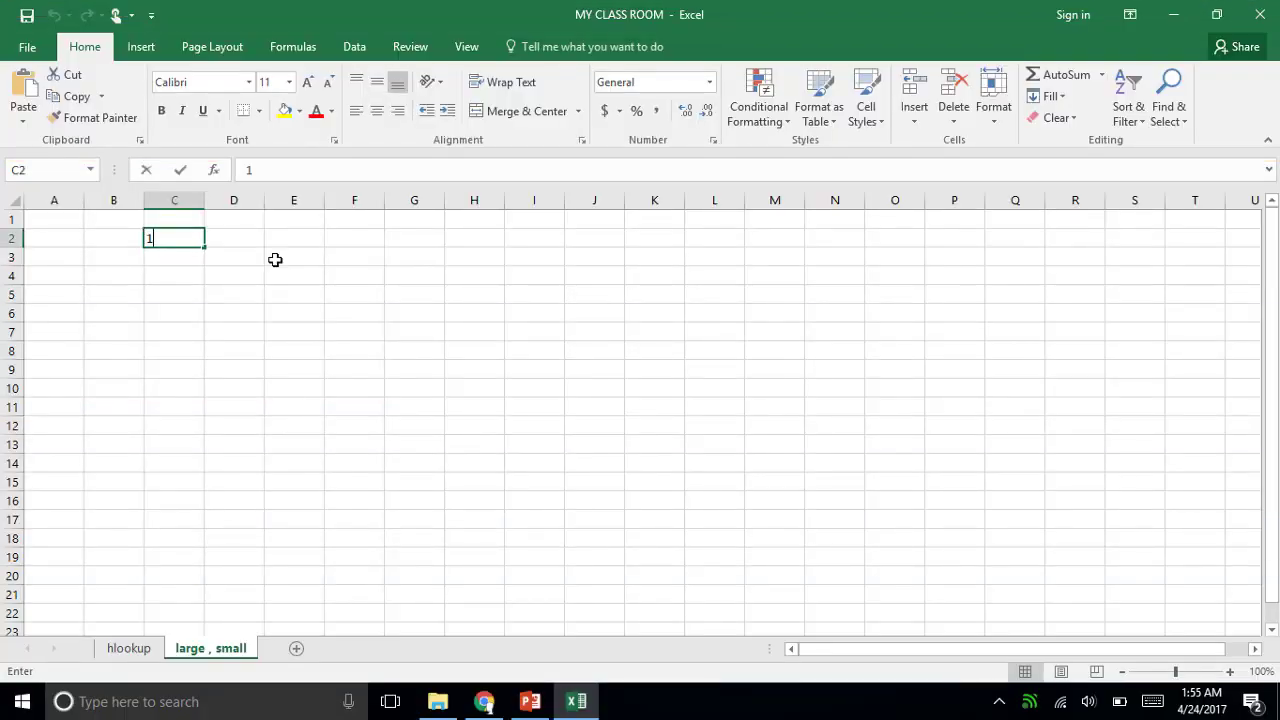
key(Return)
text(2)
key(Return)
text(.)
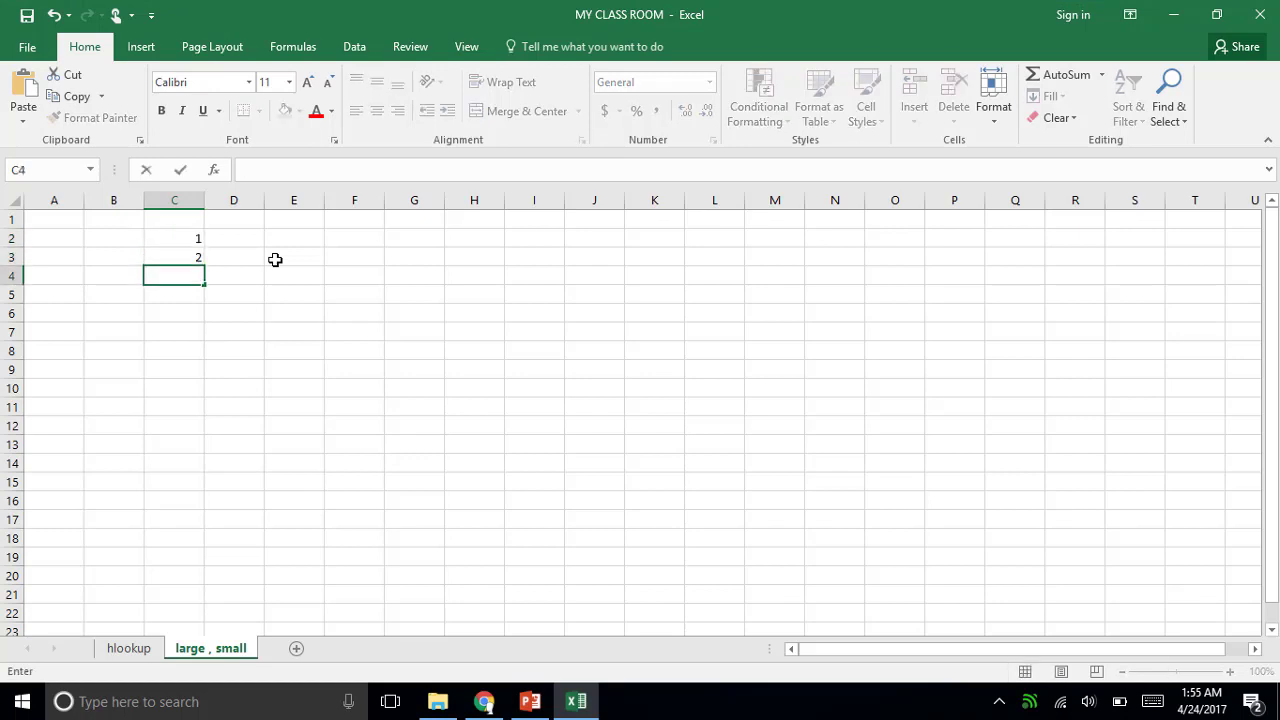
key(Up)
key(Up)
key(Down)
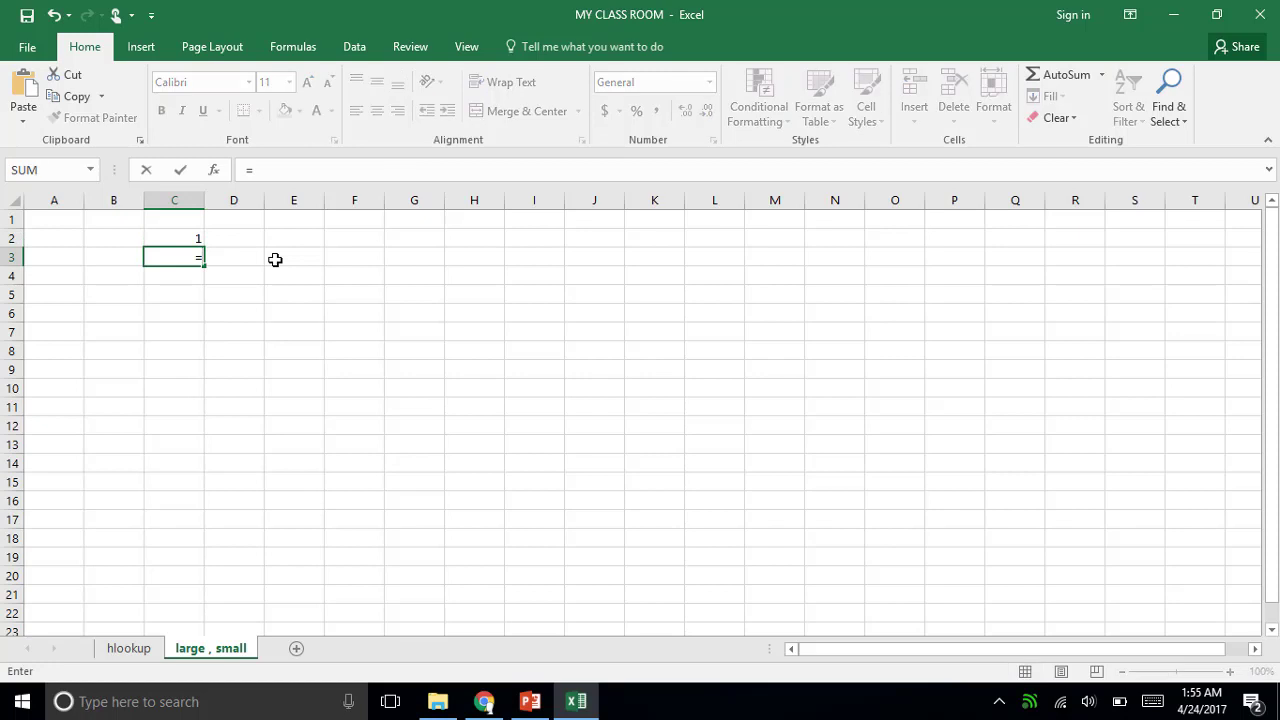
key(Up)
key(Return)
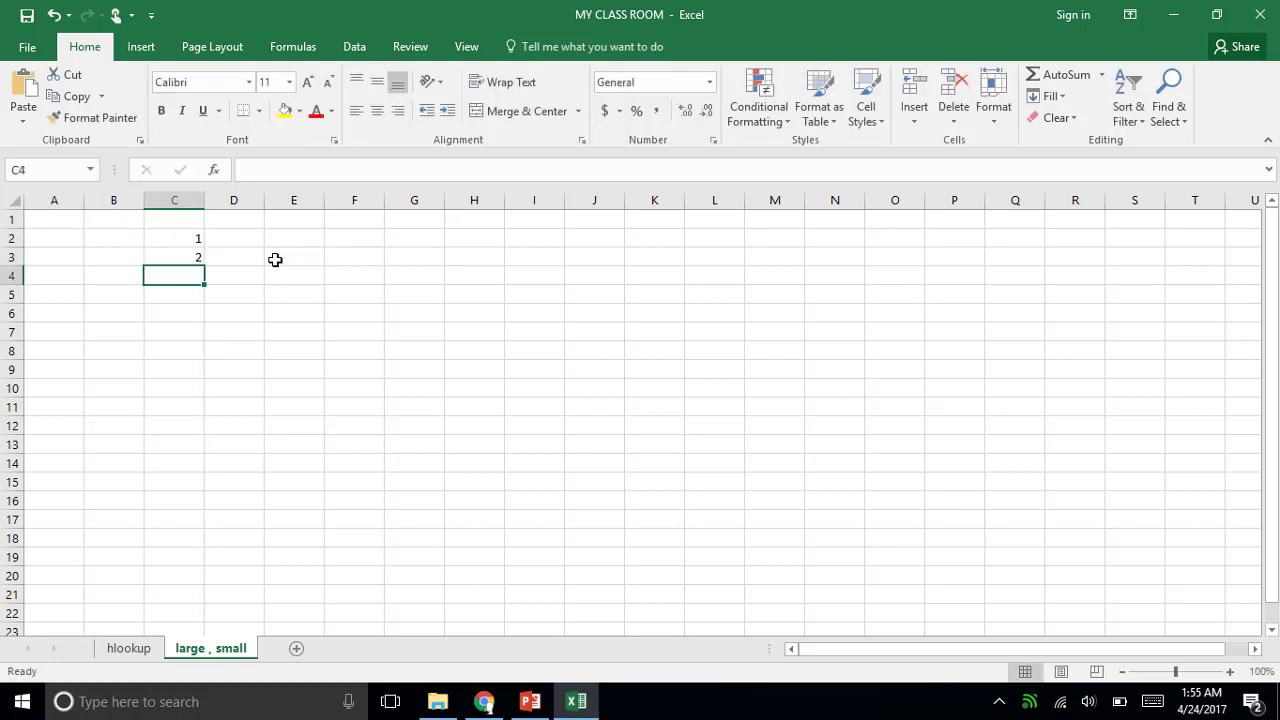
Step: Fill the C3 formula down to C11 so column C counts 1 to 10
key(Up)
key(shift+Down)
key(shift+Down)
key(shift+Down)
key(shift+Down)
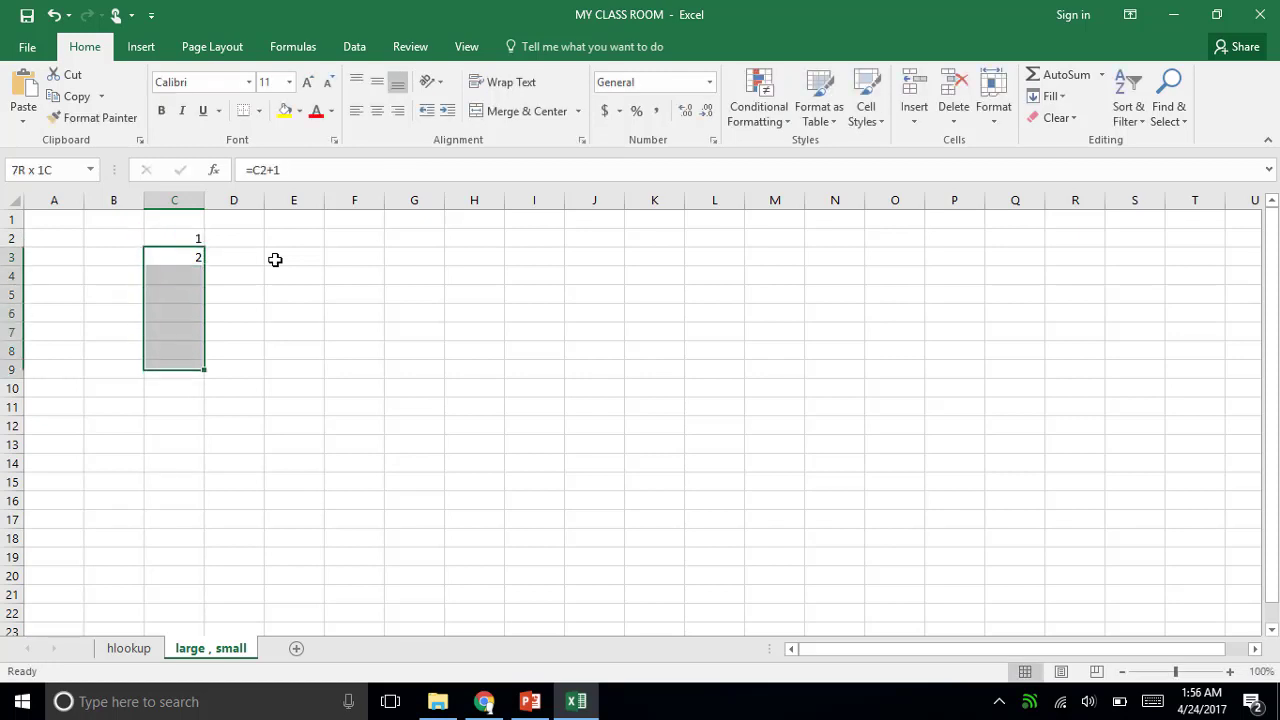
key(shift+Down)
key(shift+Down)
key(ctrl+d)
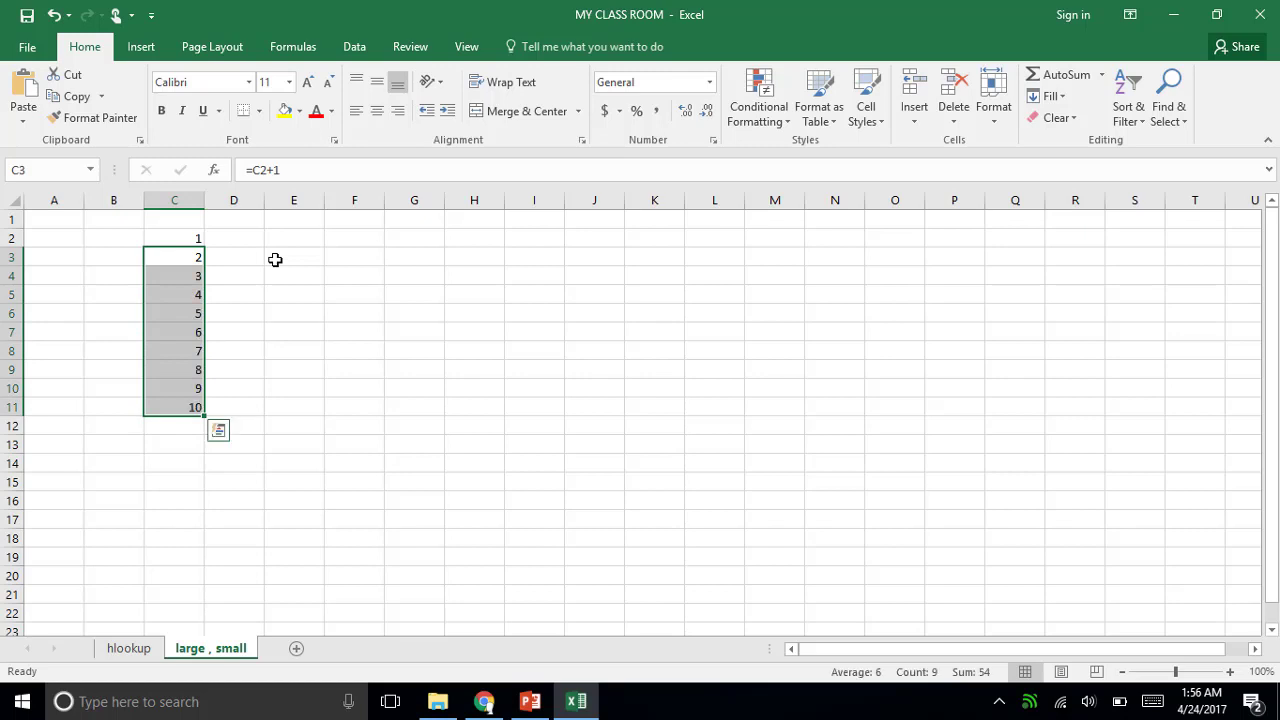
key(Up)
Step: Commit the unfinished entry =ran in E2, which shows #NAME?
key(Right)
key(Right)
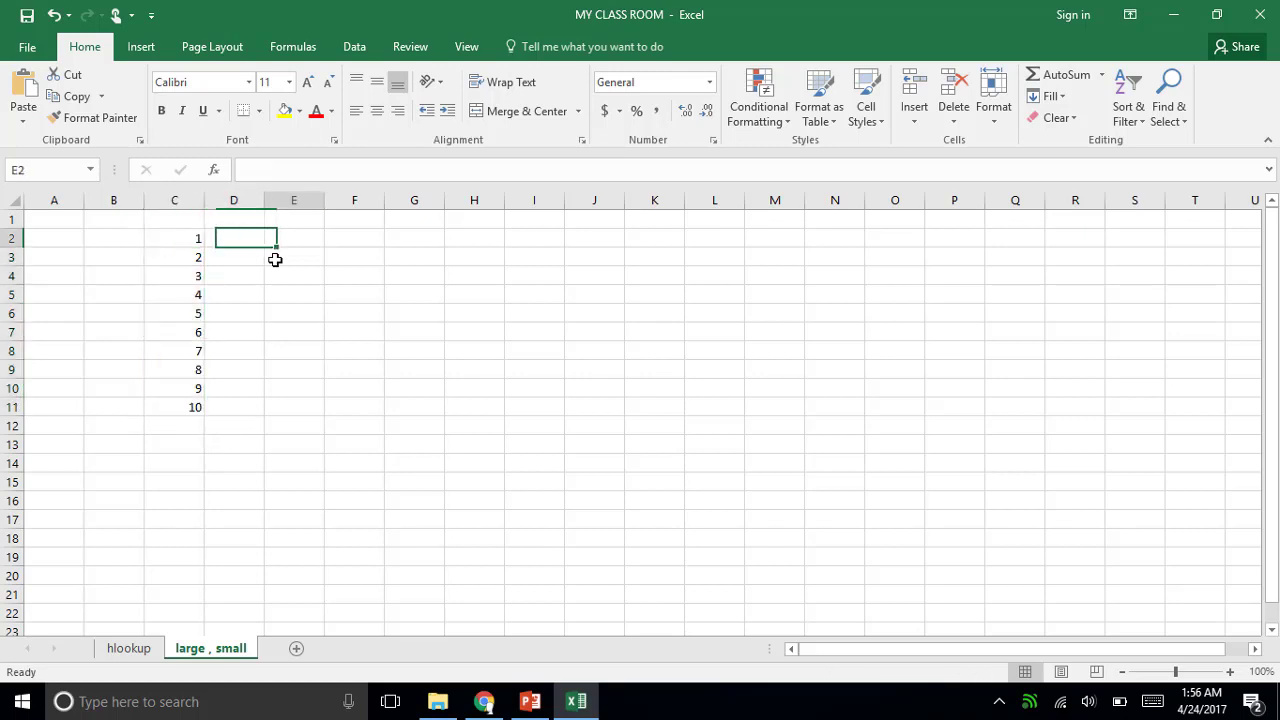
key(Left)
key(Left)
key(Right)
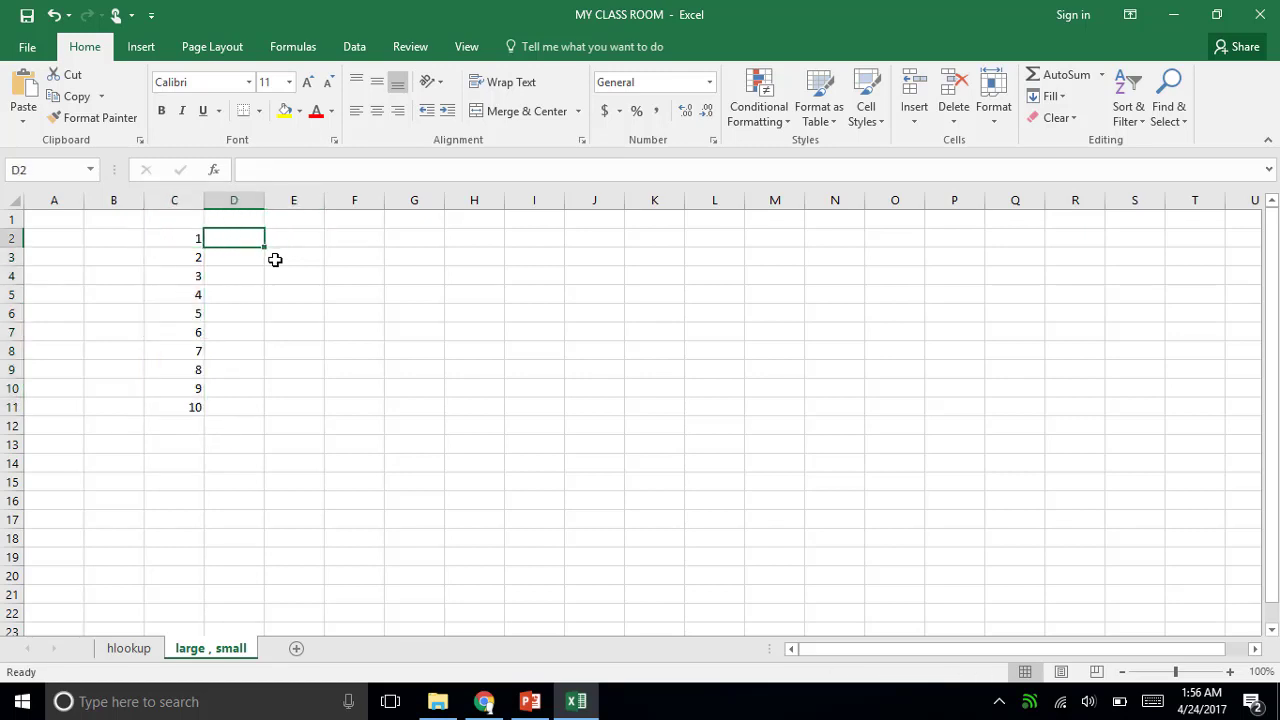
text(=)
key(Escape)
key(Right)
text(=)
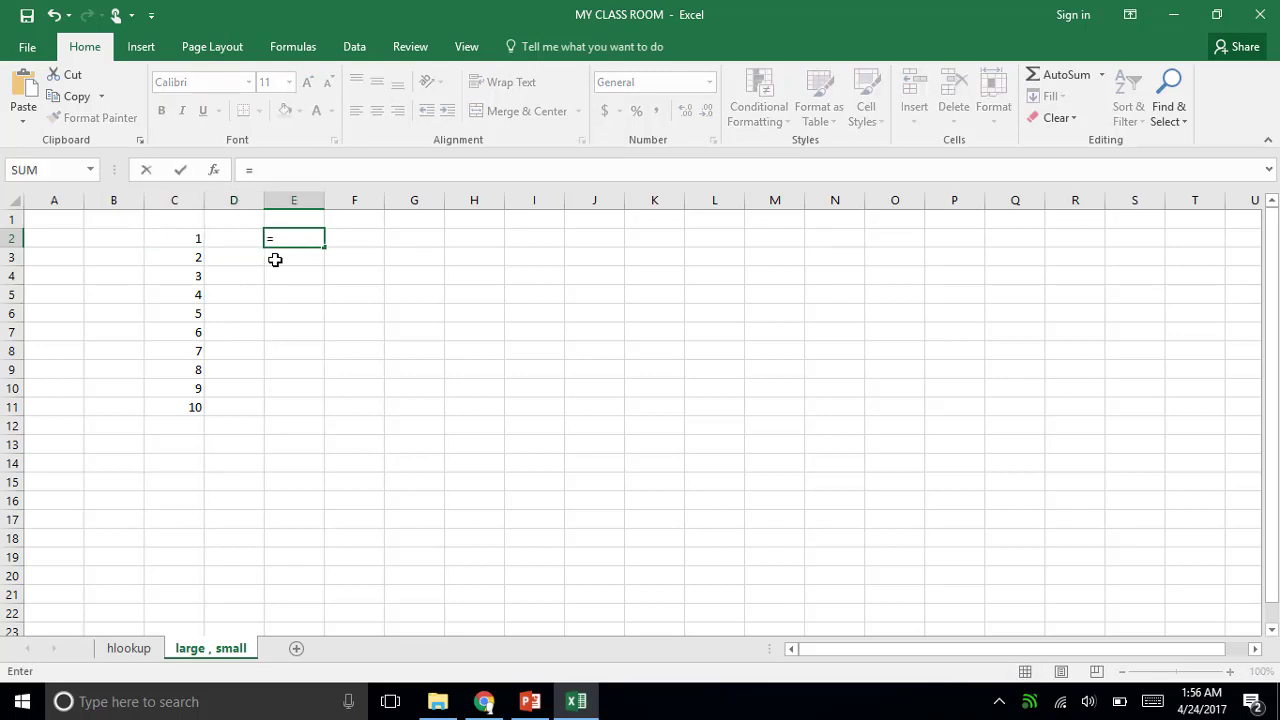
text(ran)
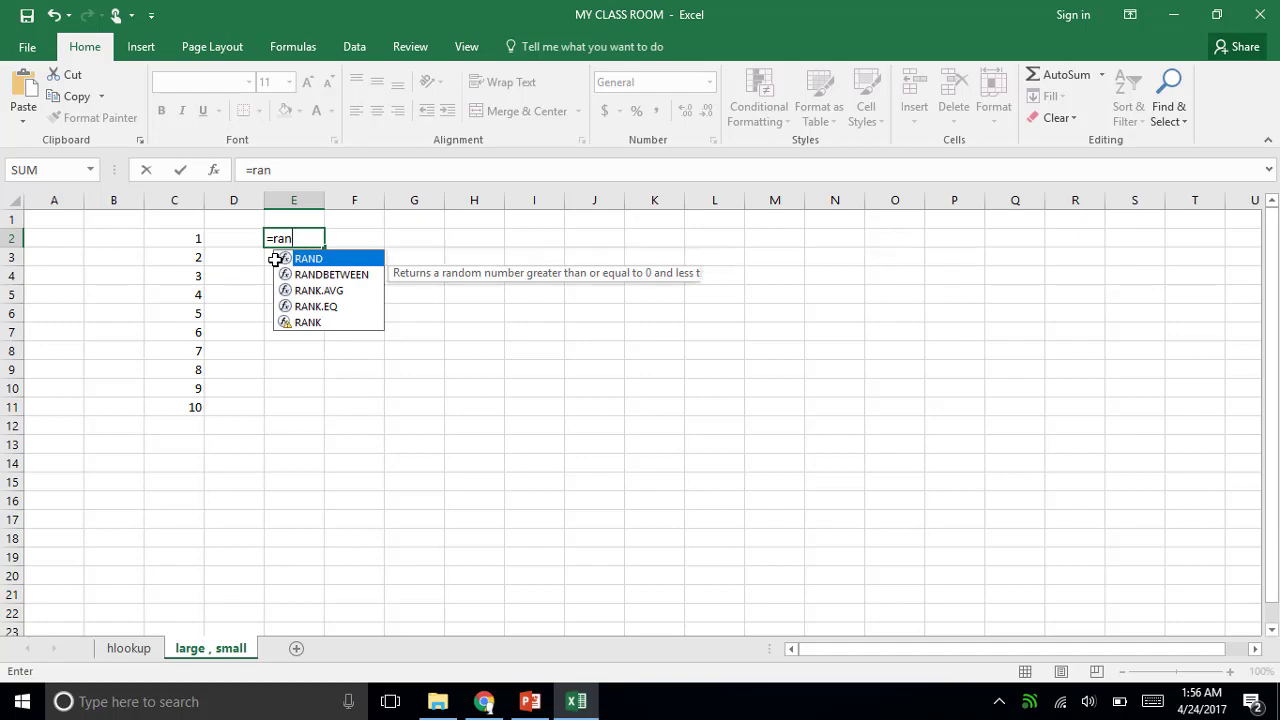
key(Down)
key(Escape)
key(ctrl+Return)
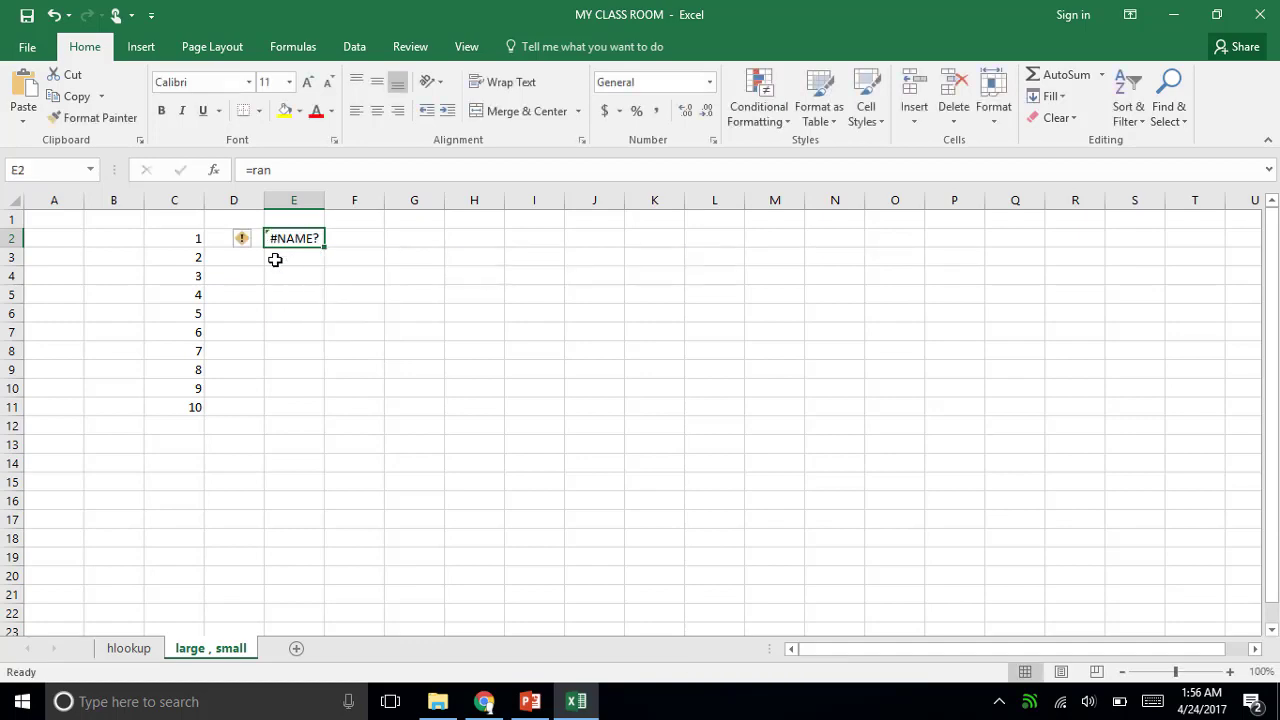
click(437, 701)
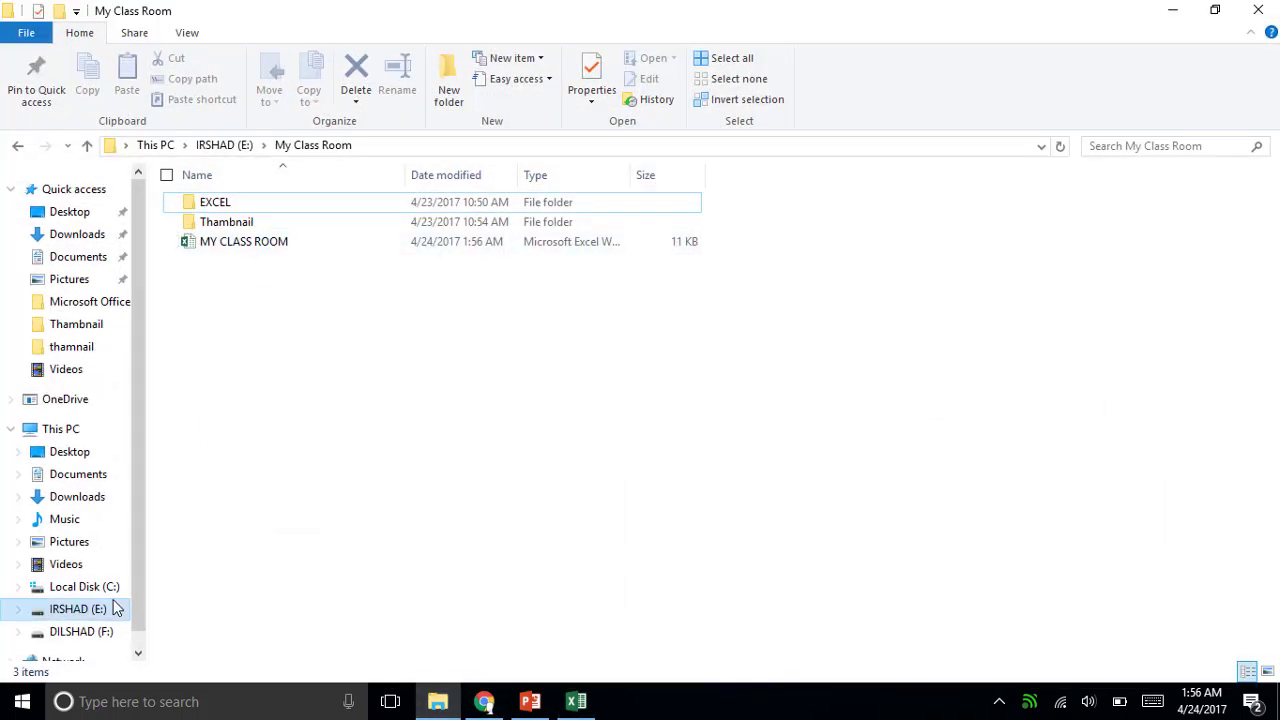
click(78, 608)
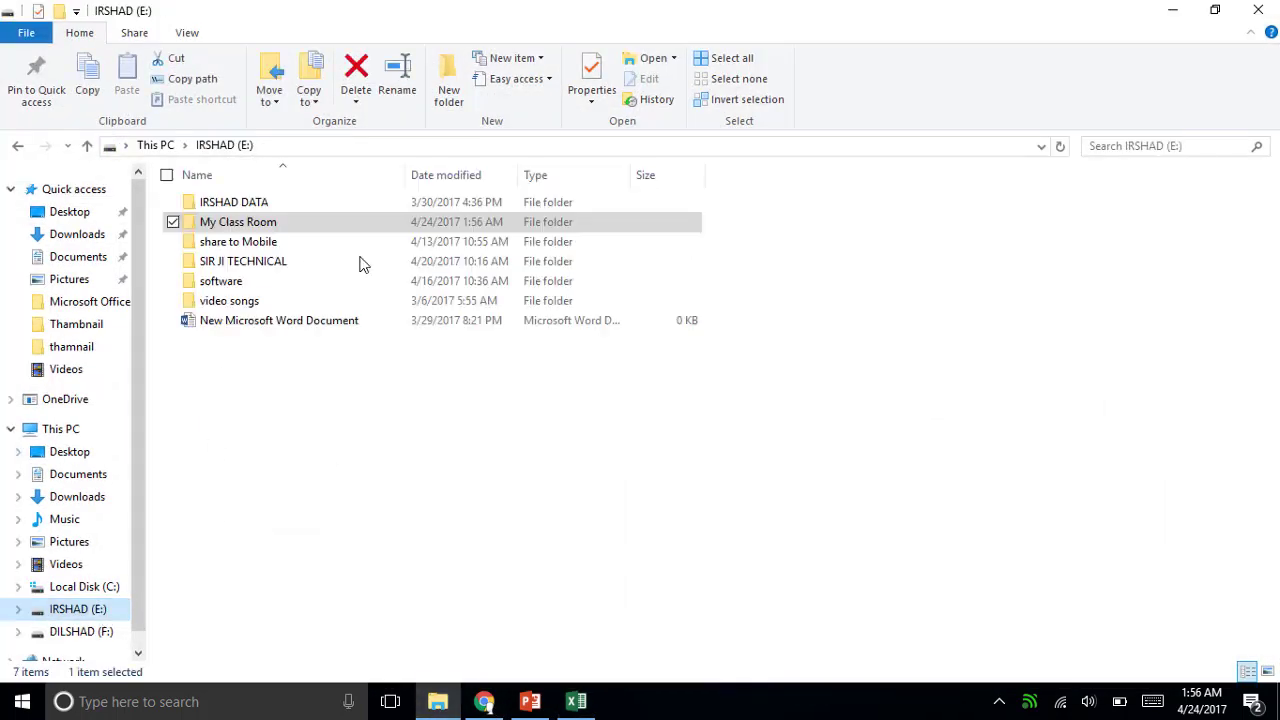
double_click(255, 284)
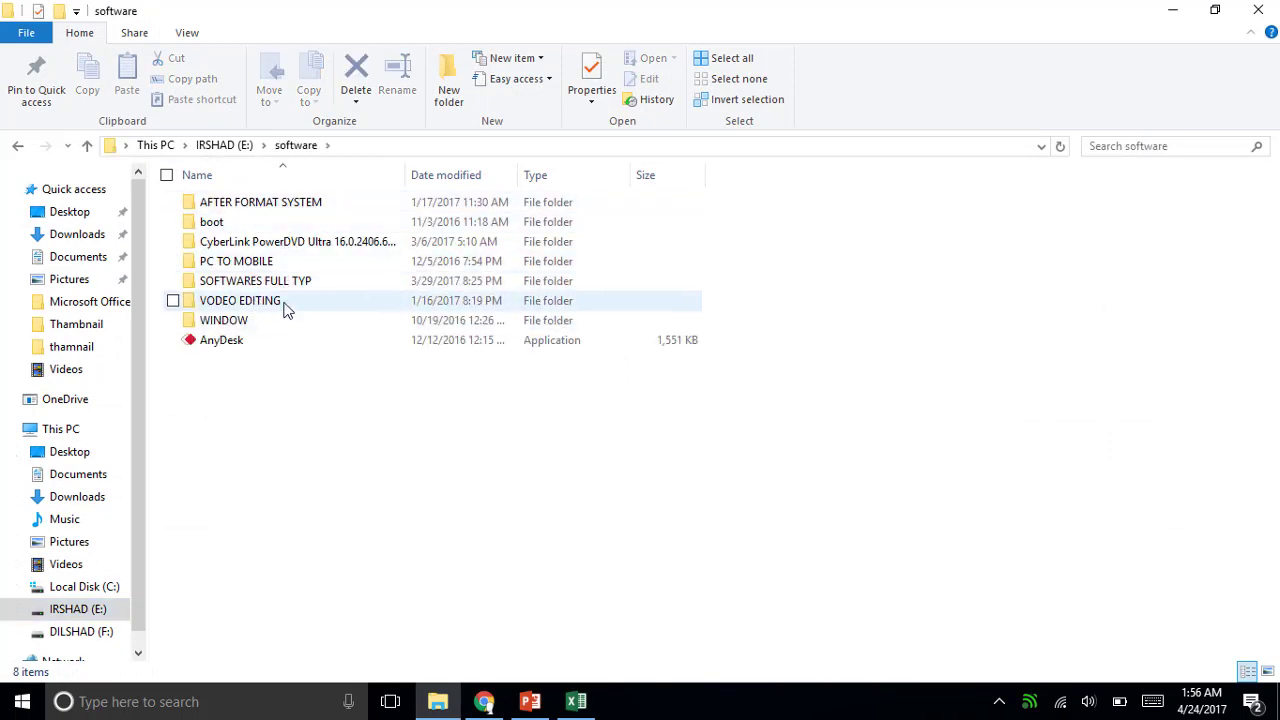
click(285, 308)
double_click(285, 308)
click(250, 400)
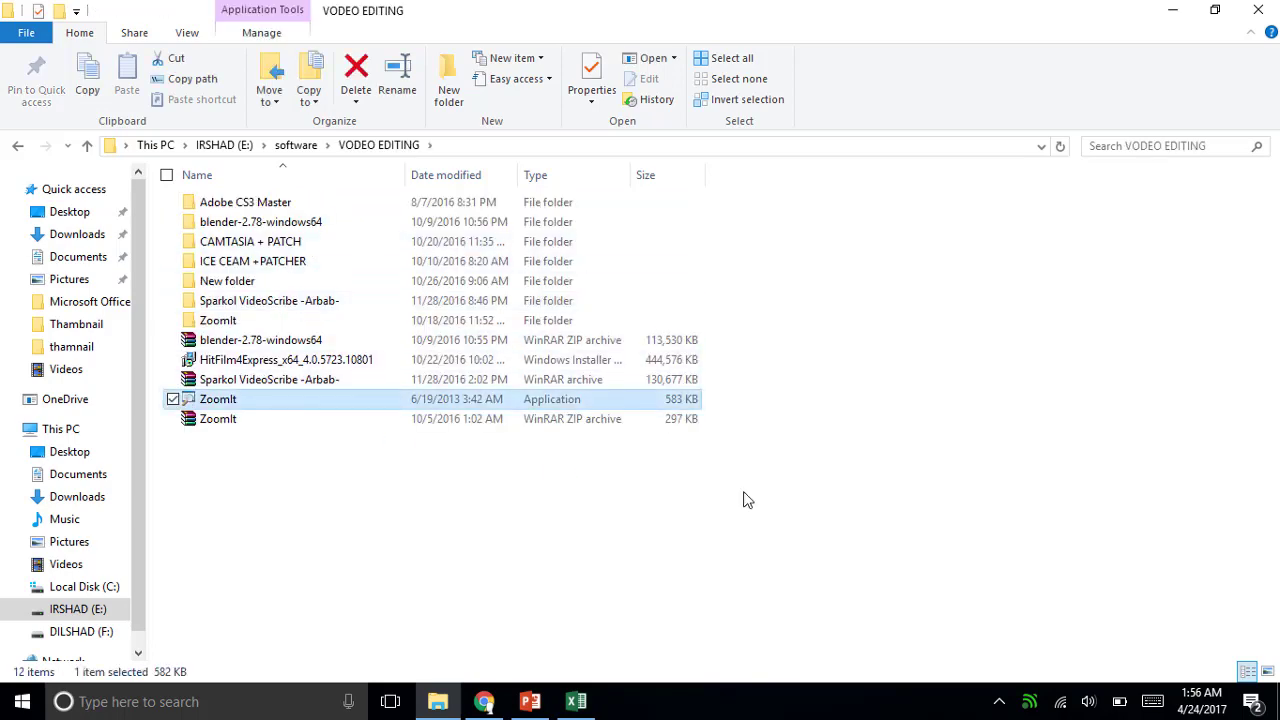
click(745, 500)
click(1173, 10)
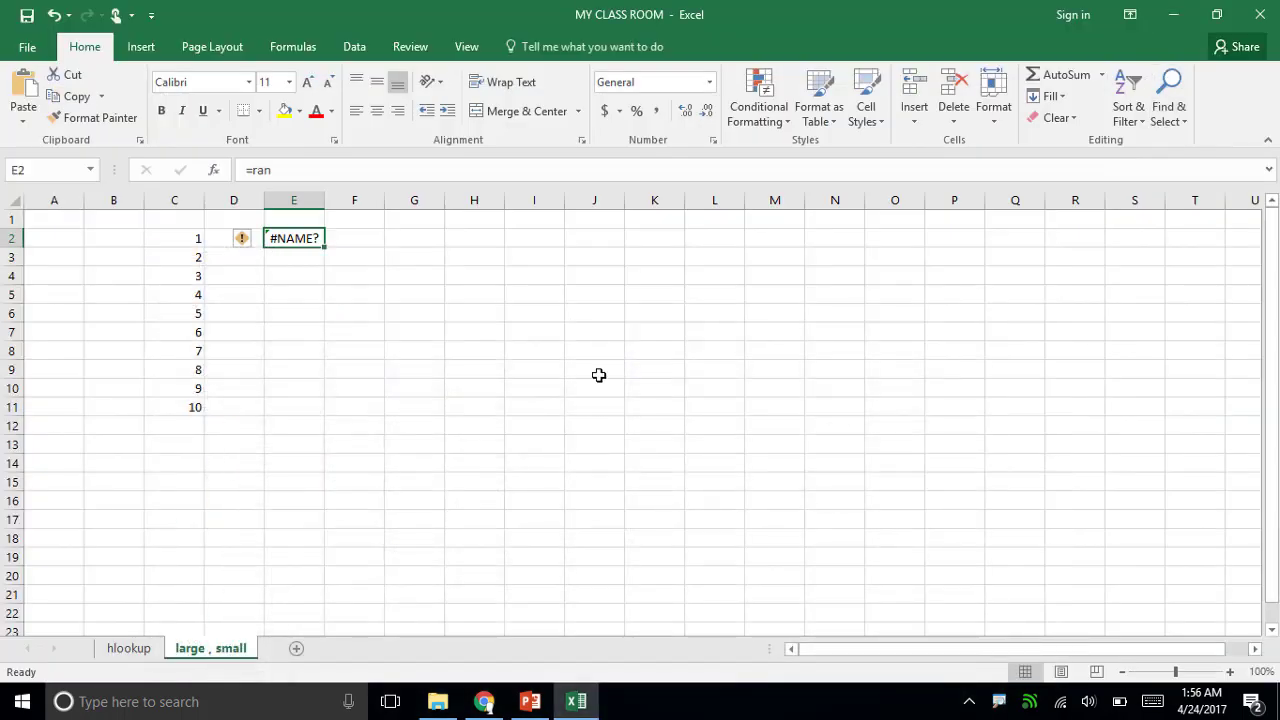
Step: Enter =RANDBETWEEN(10,50) in E2 and fill it down to E11
key(ctrl+1)
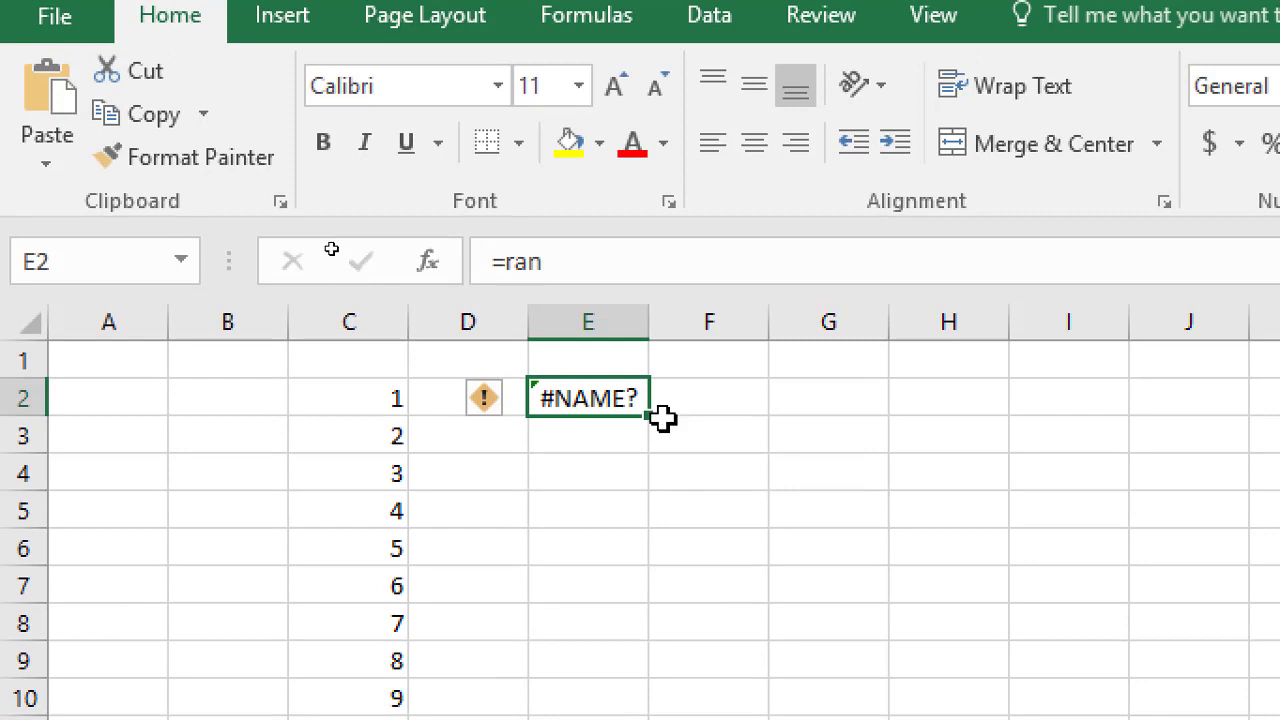
text(=ra)
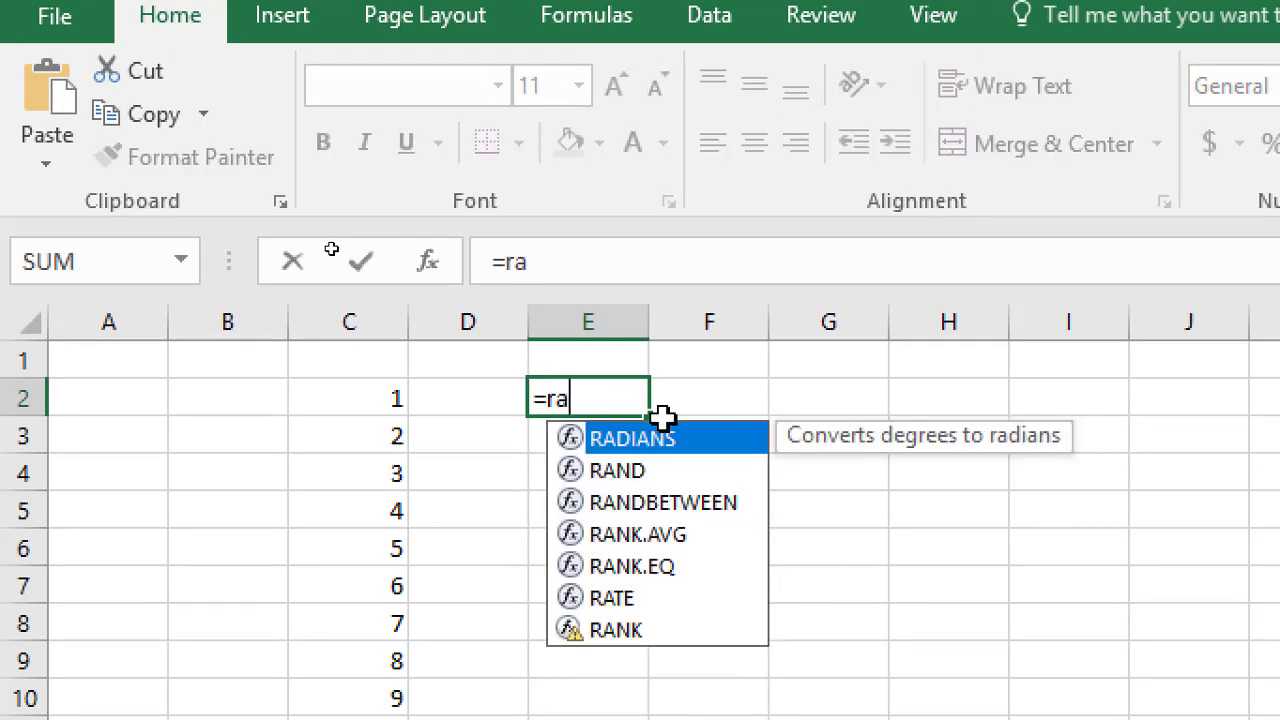
text(n)
key(Down)
key(Tab)
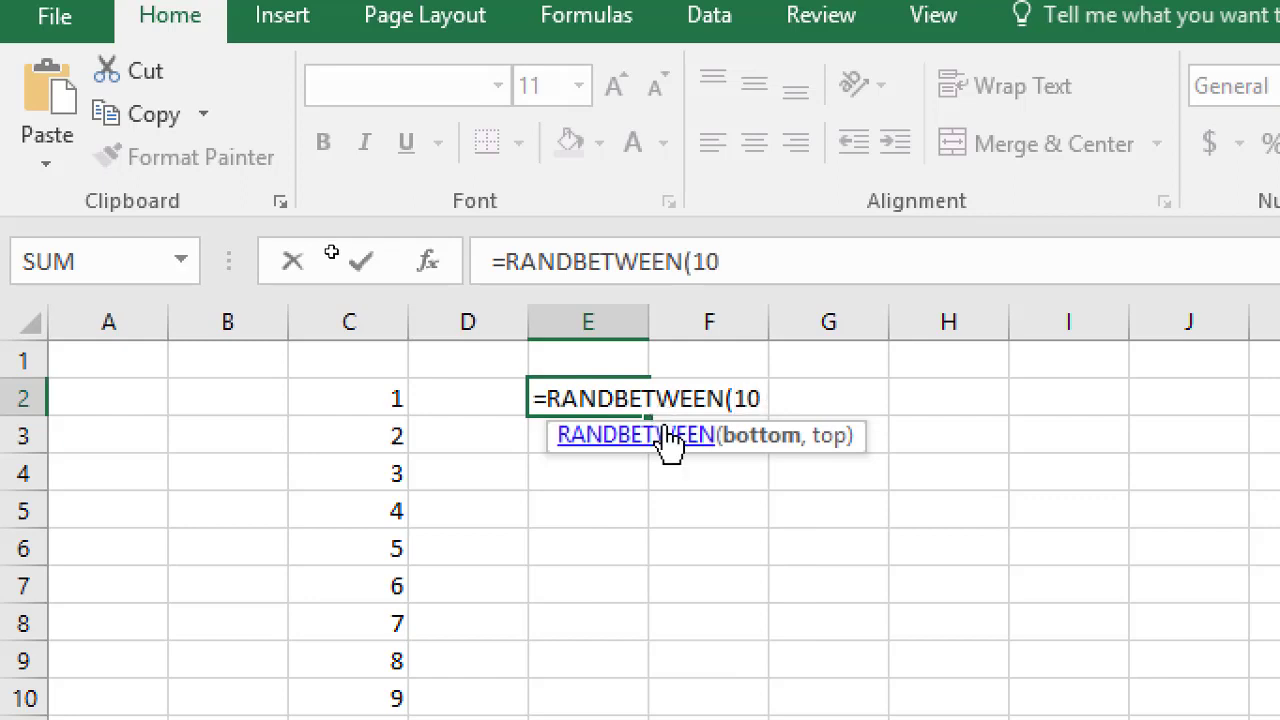
text(,50)
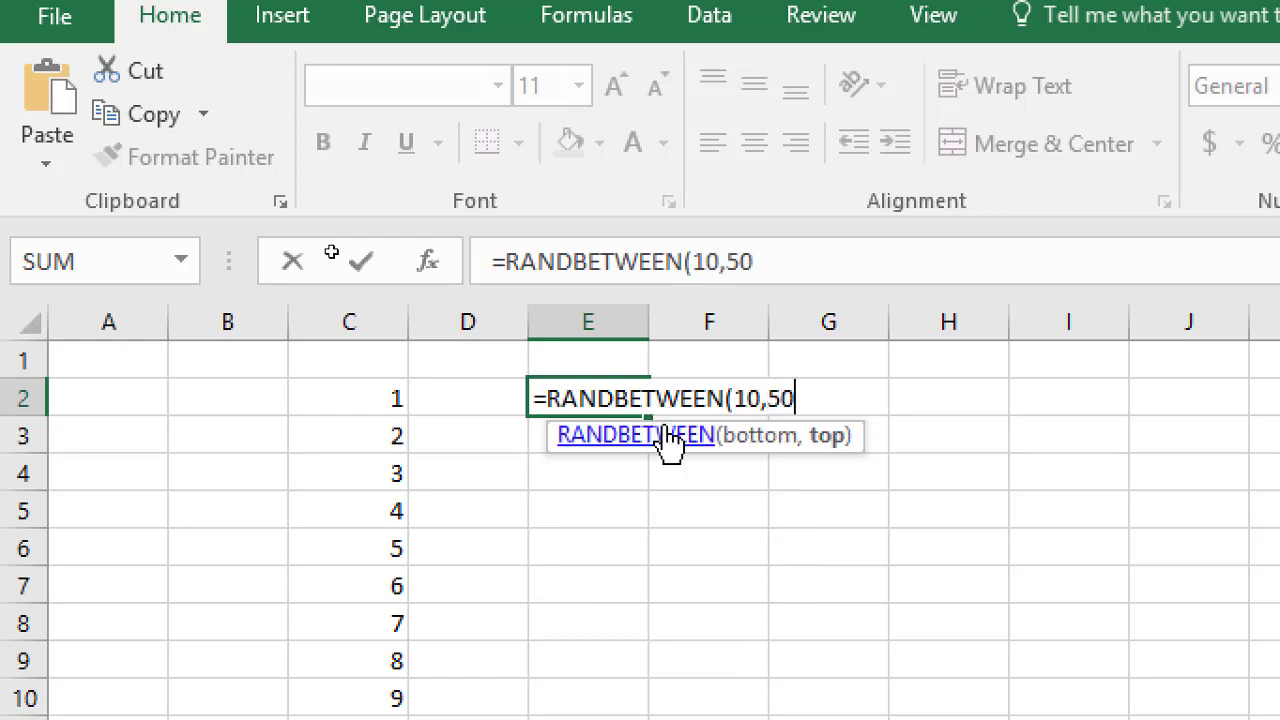
key(Return)
key(Up)
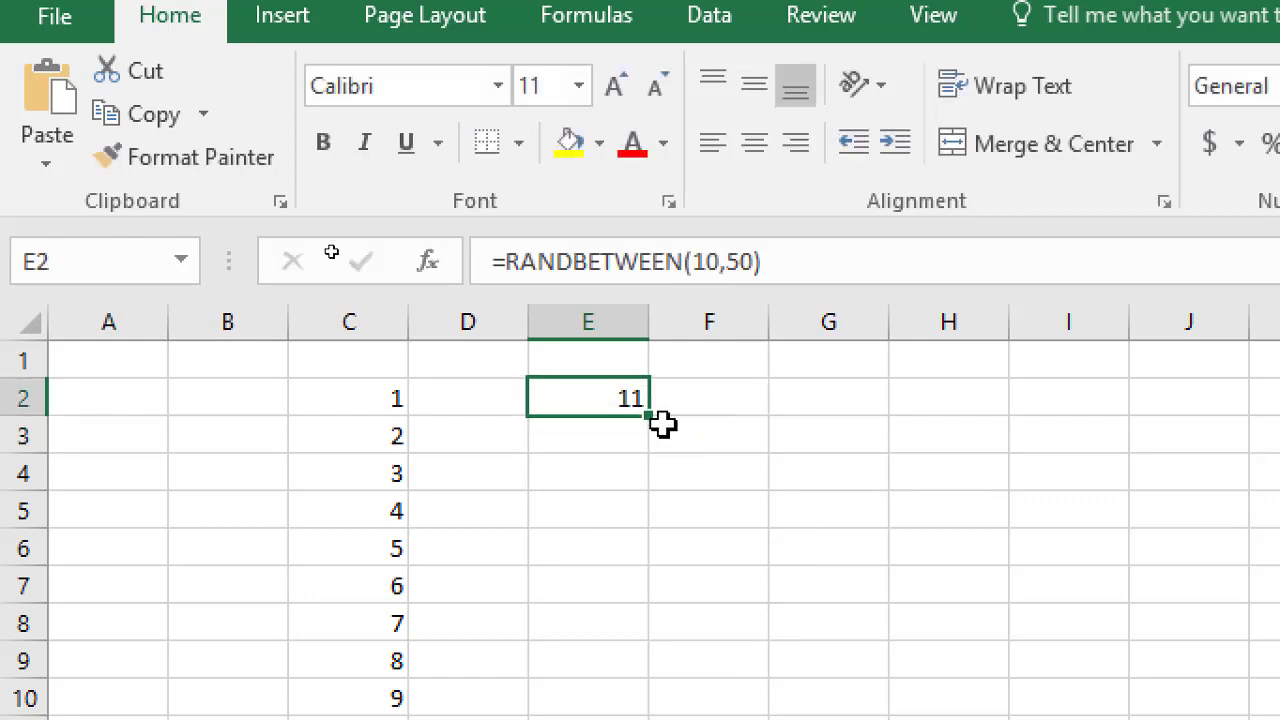
key(shift+Down)
key(shift+Down)
key(shift+Down)
key(shift+Down)
key(shift+Down)
key(shift+Down)
key(shift+Down)
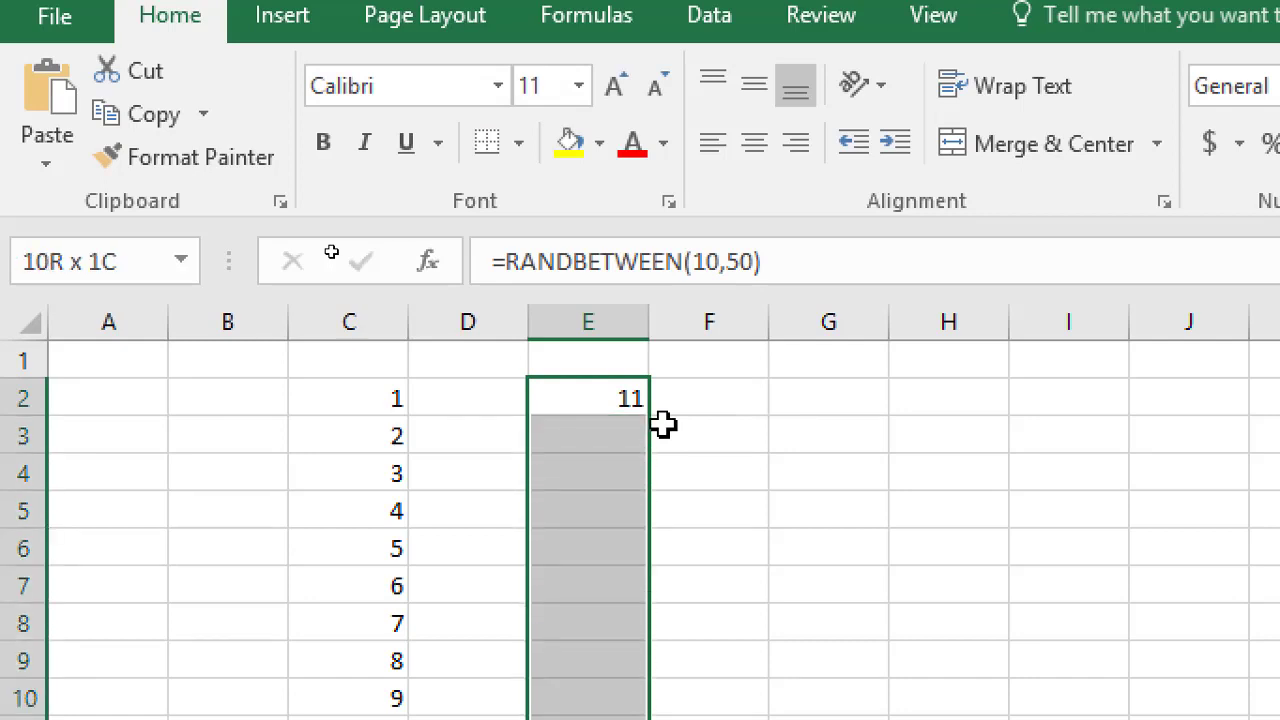
scroll(750, 432, down, 1)
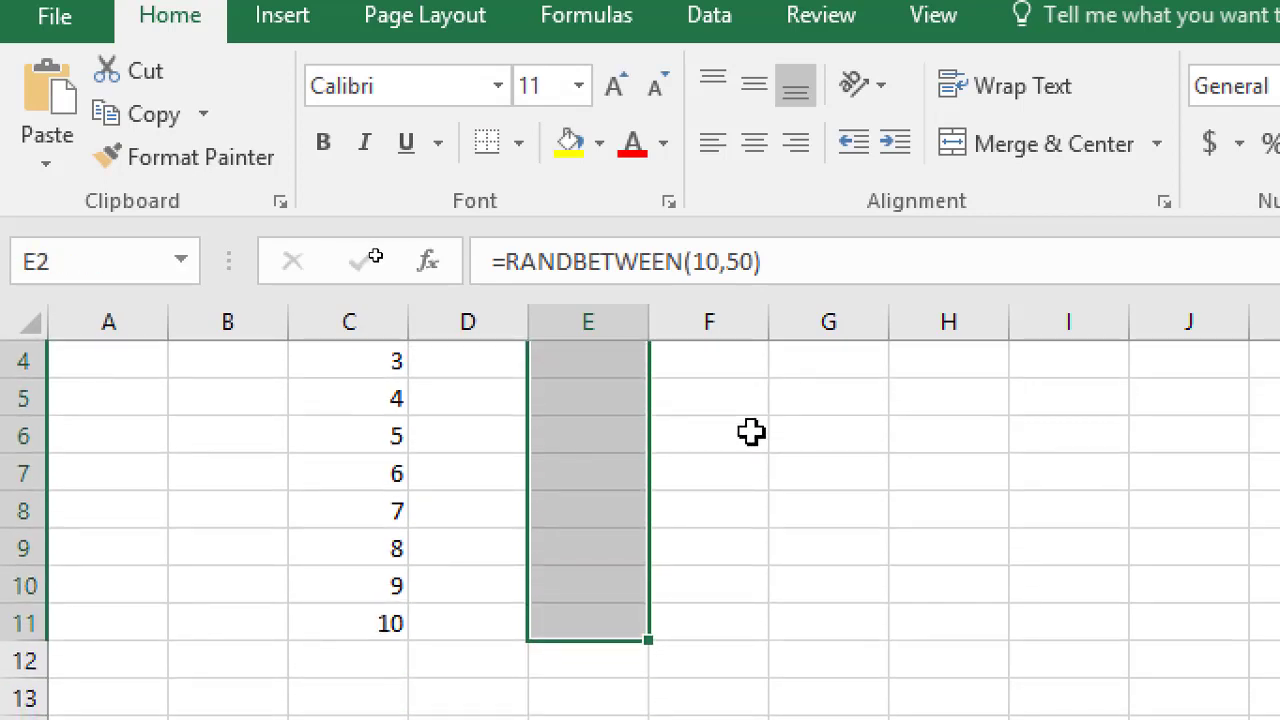
key(ctrl+d)
Step: Copy E2:E11 and paste it back as values only, fixing the random numbers
key(ctrl+c)
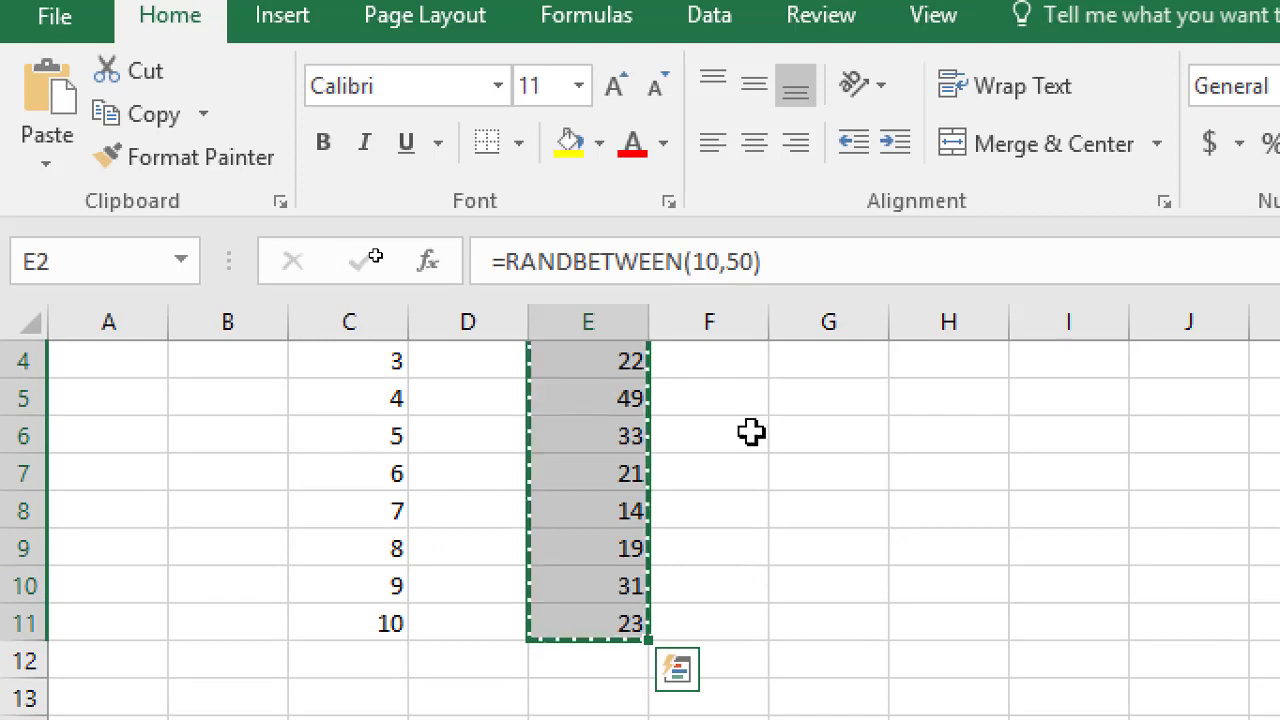
key(alt)
key(e)
key(s)
key(v)
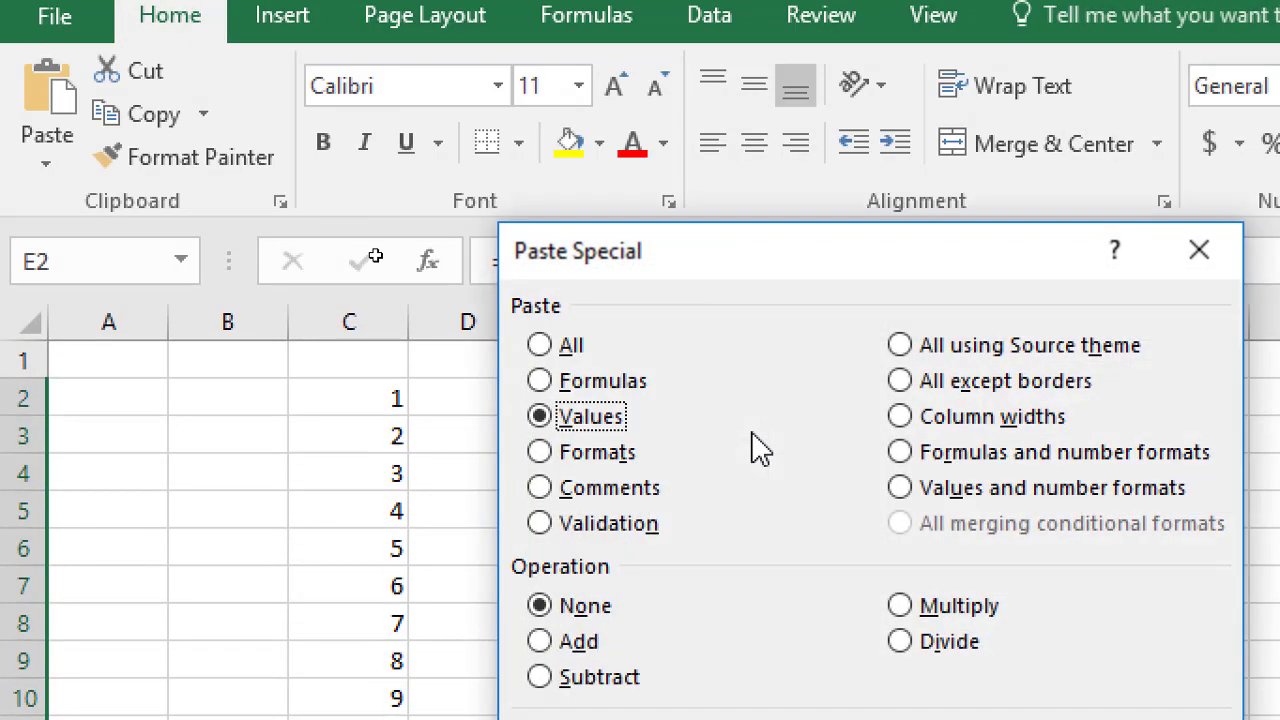
key(Return)
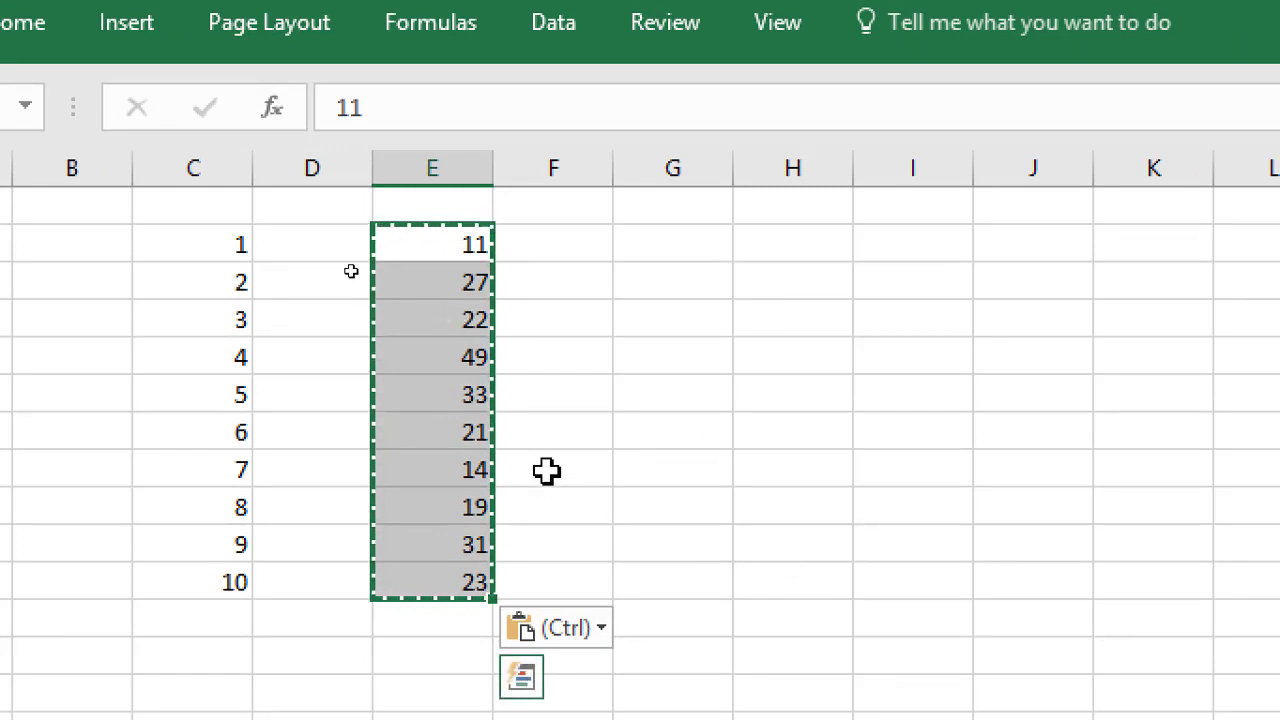
Step: Enter the labels Large in H2 and Small in H3
click(682, 395)
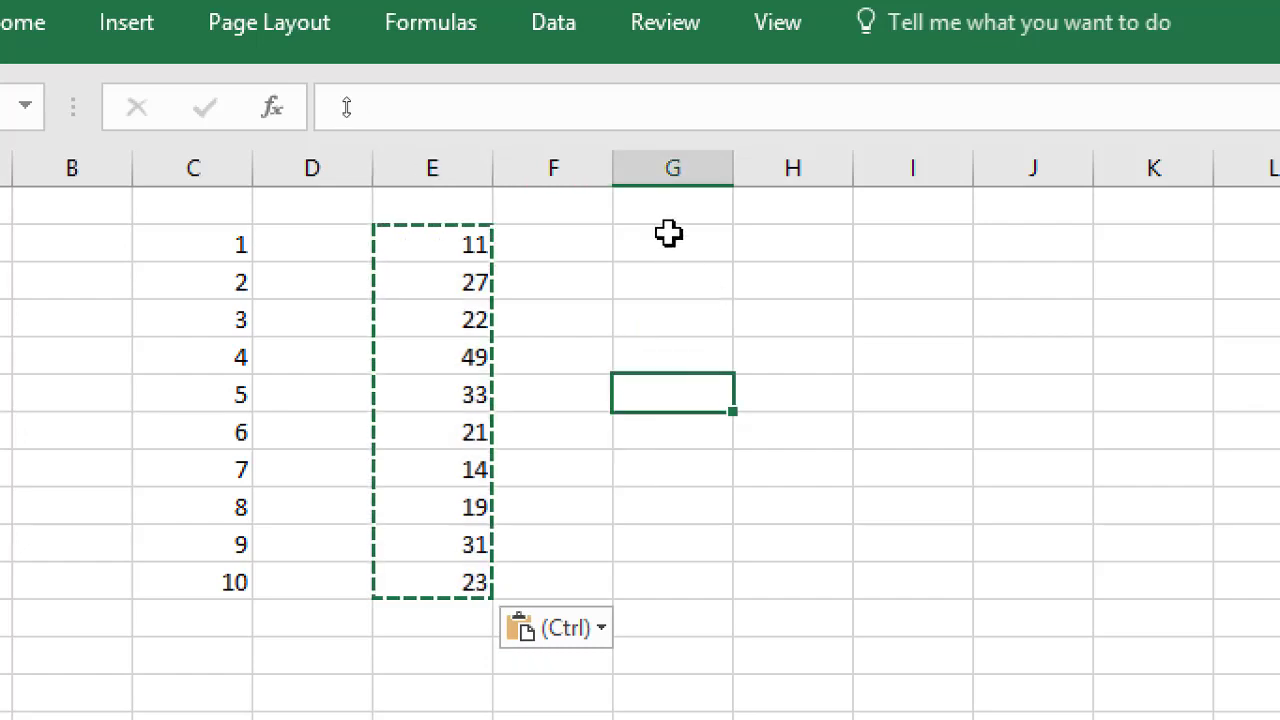
key(Escape)
click(792, 243)
text(Large)
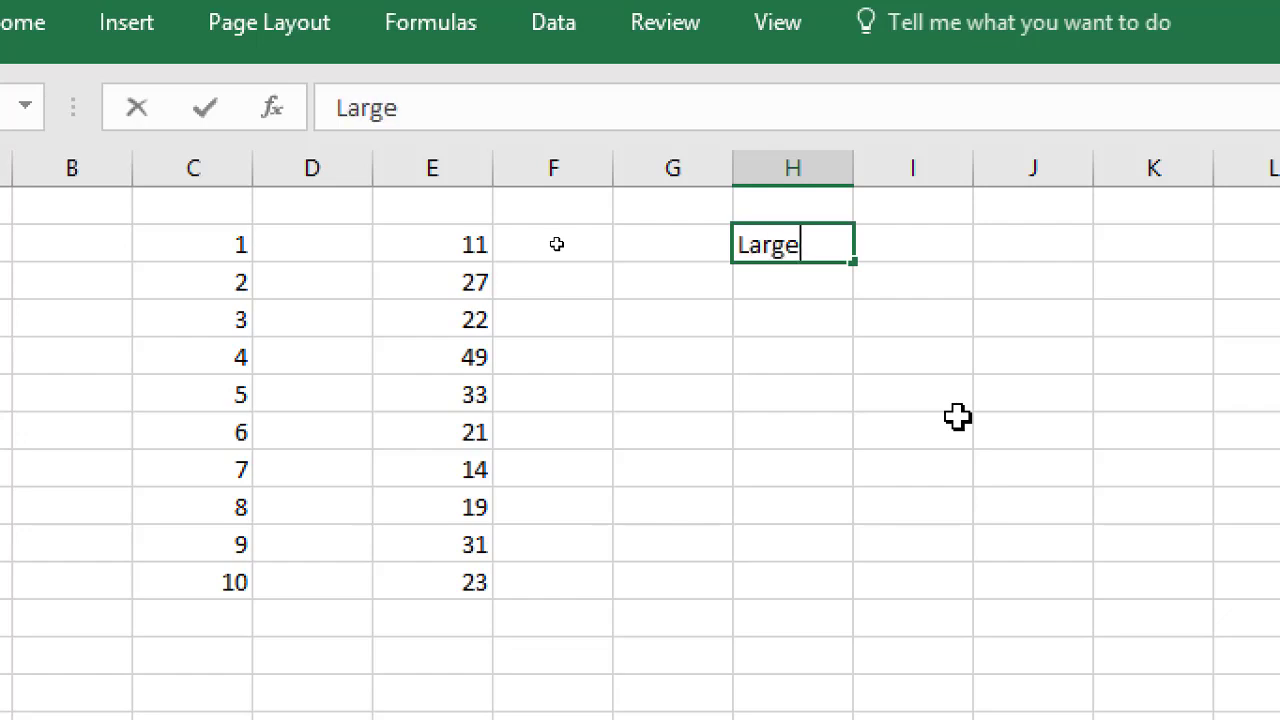
key(Return)
text(Small)
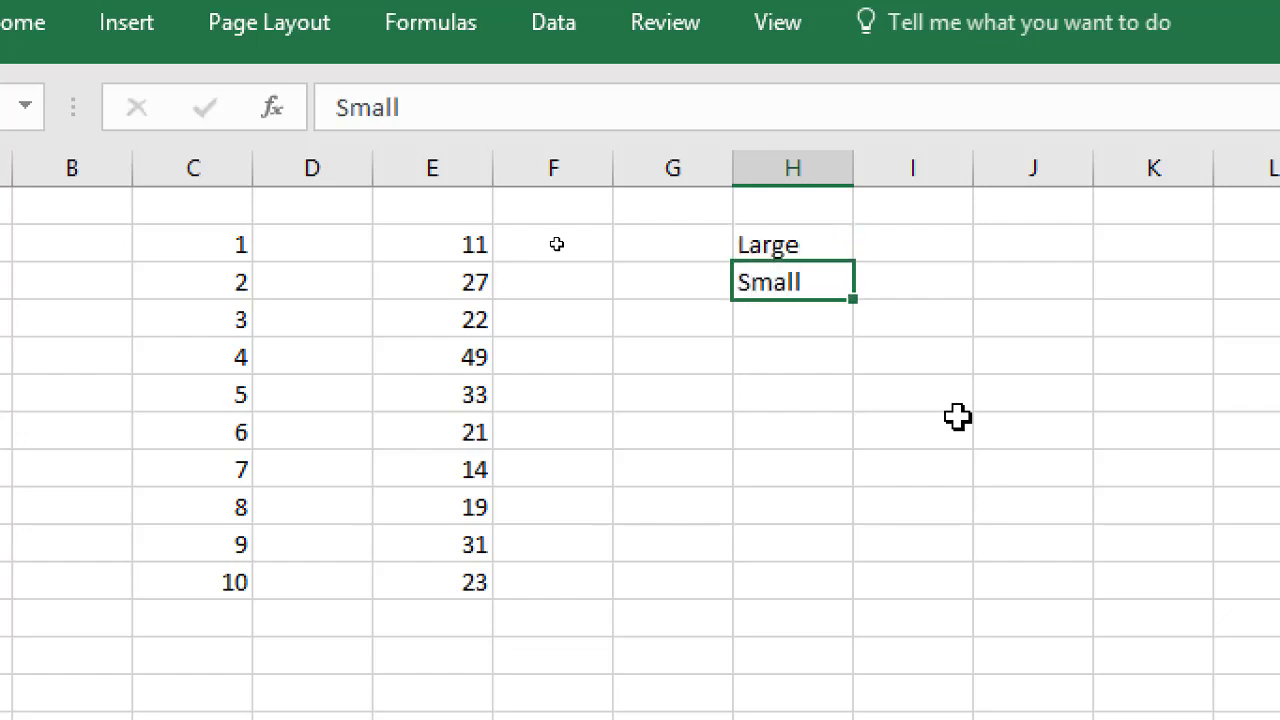
key(Return)
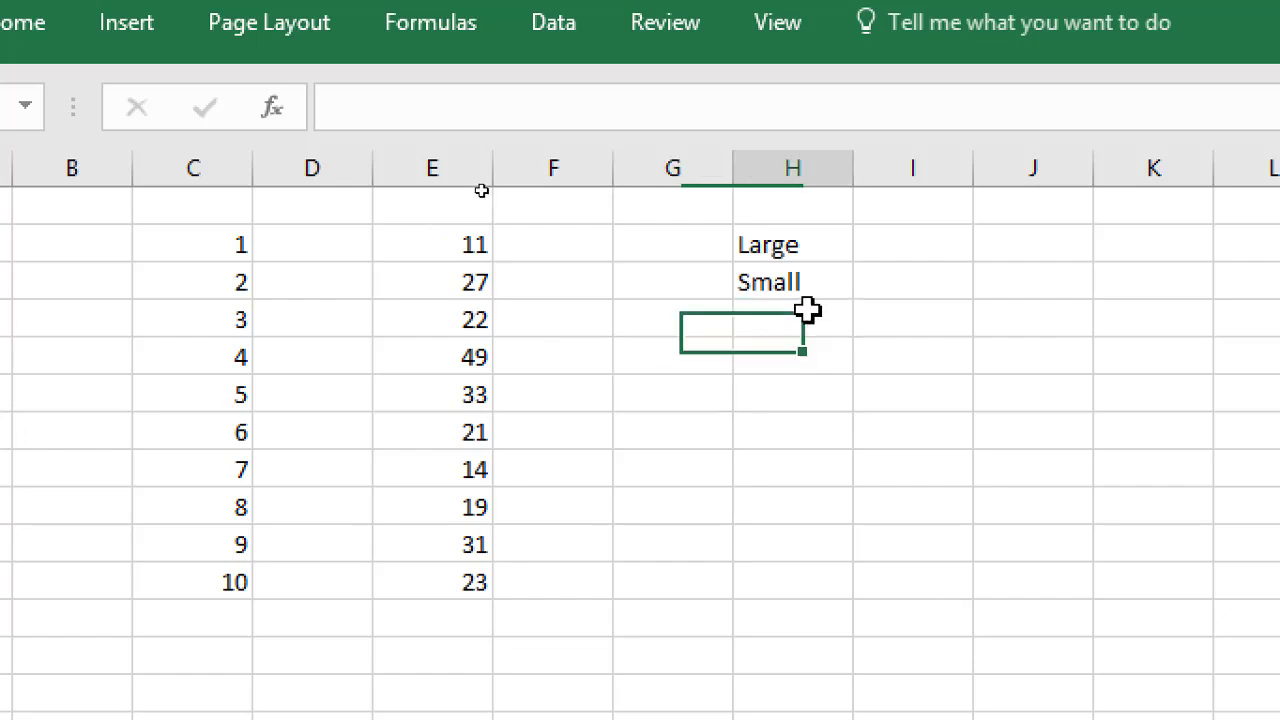
Step: Review the labels and the data ranges E2:E11 and C2:C11 by selecting them
click(824, 271)
click(823, 240)
click(770, 318)
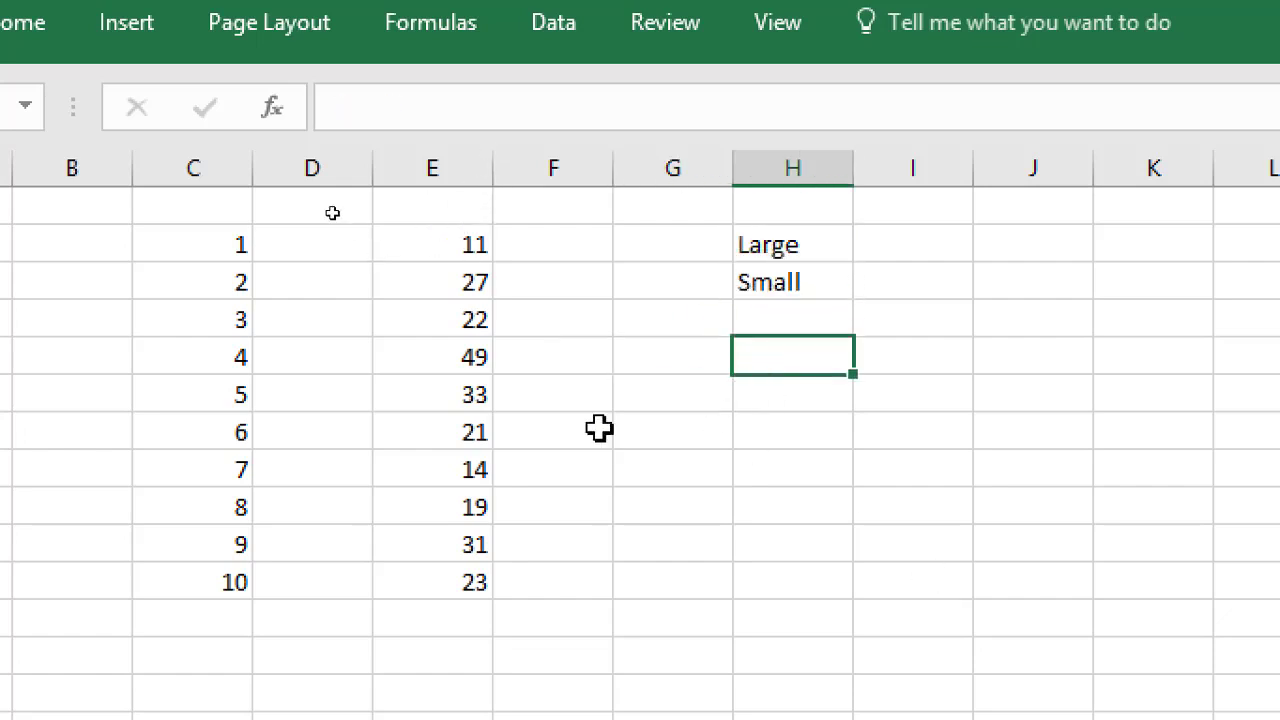
click(435, 283)
drag(440, 231, 440, 590)
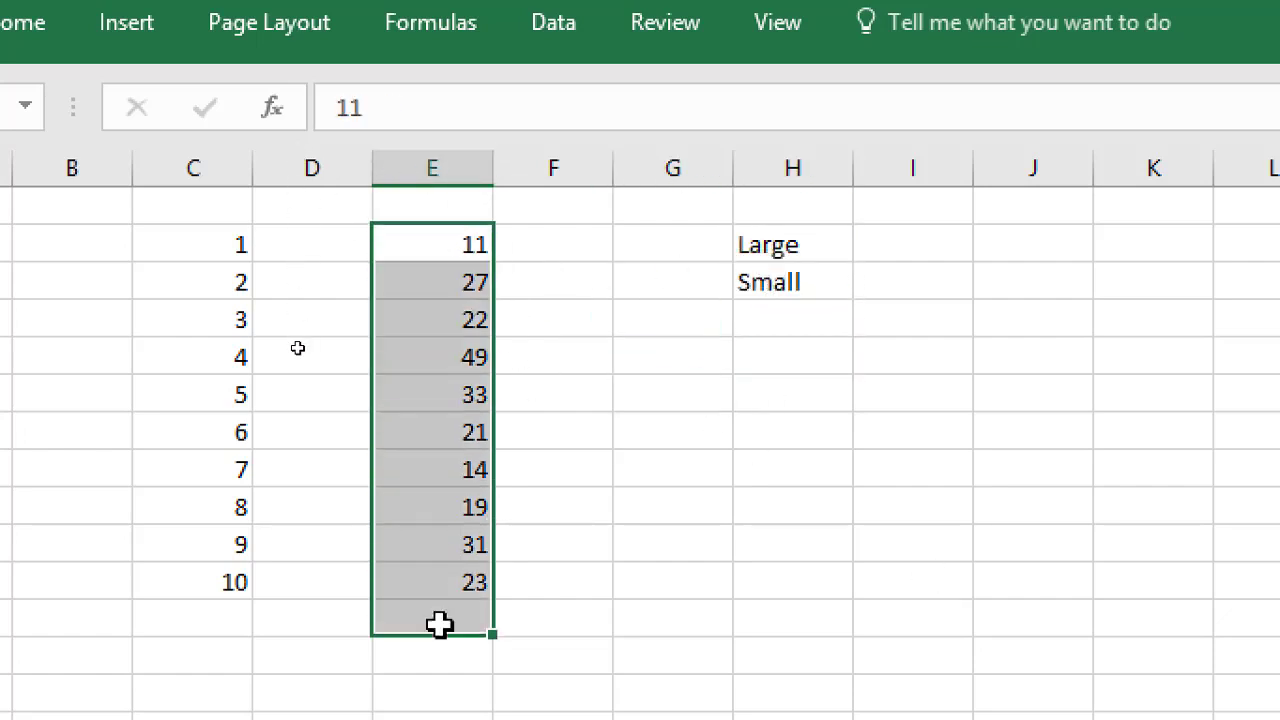
mouse_move(190, 205)
mouse_down()
mouse_move(200, 300)
mouse_move(188, 572)
mouse_up()
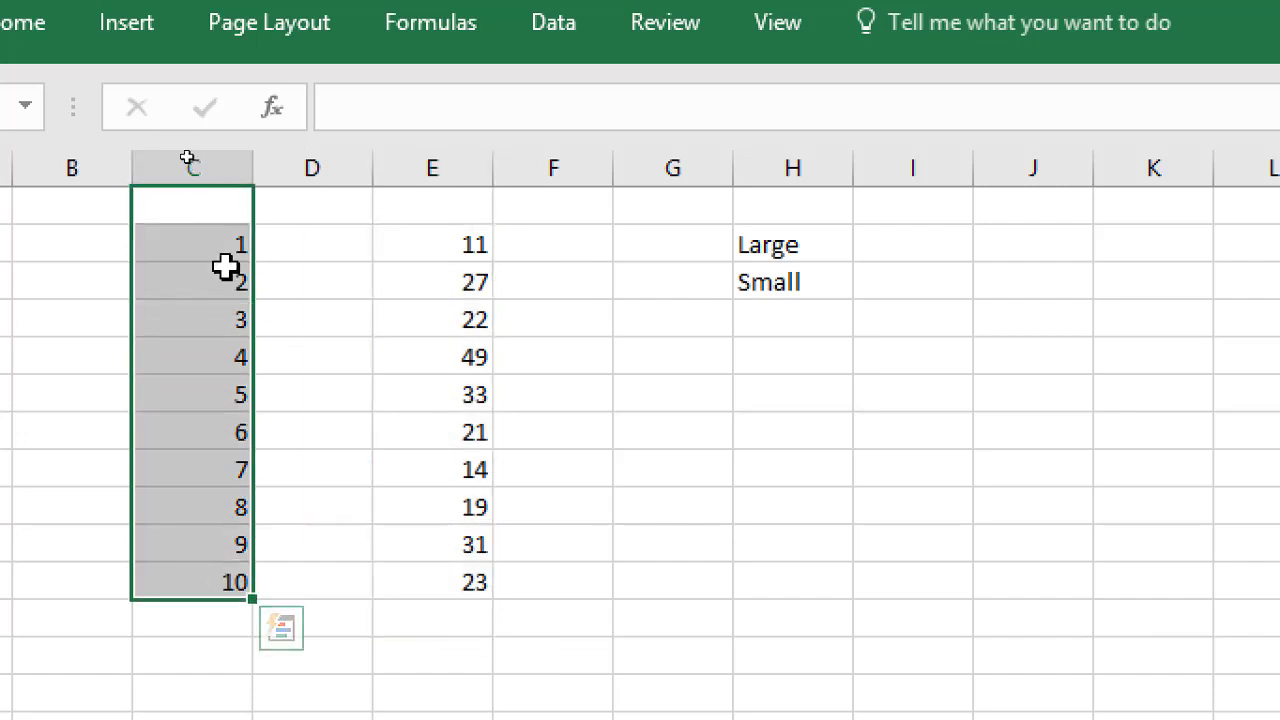
drag(211, 238, 218, 582)
click(331, 326)
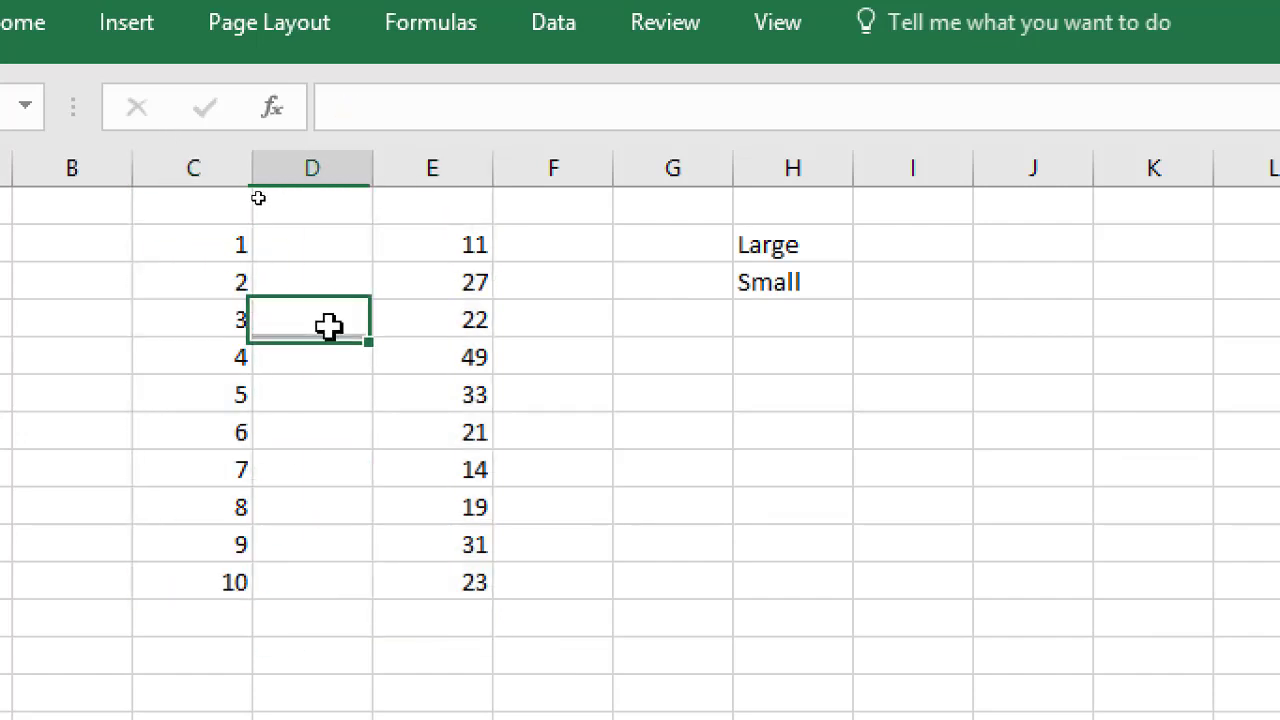
Step: Enter =LARGE(C2:C11,1) in I2 so it returns 10
click(948, 245)
text(=)
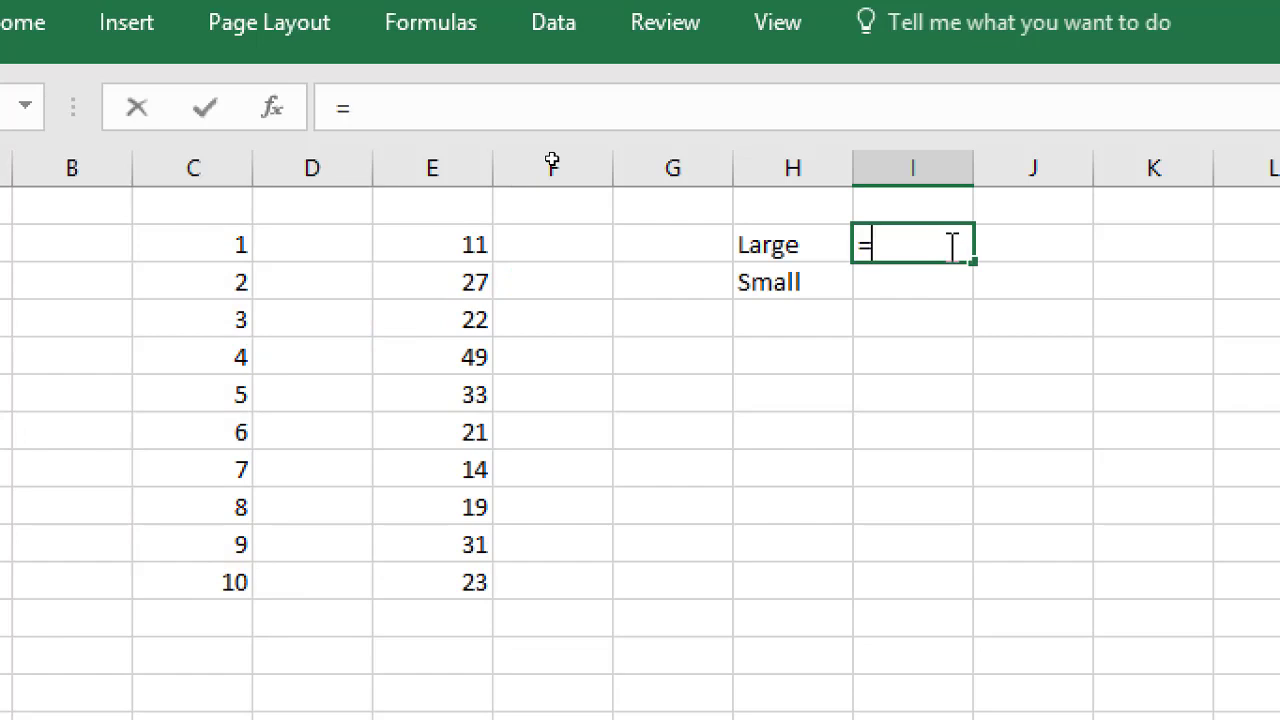
text(laeg)
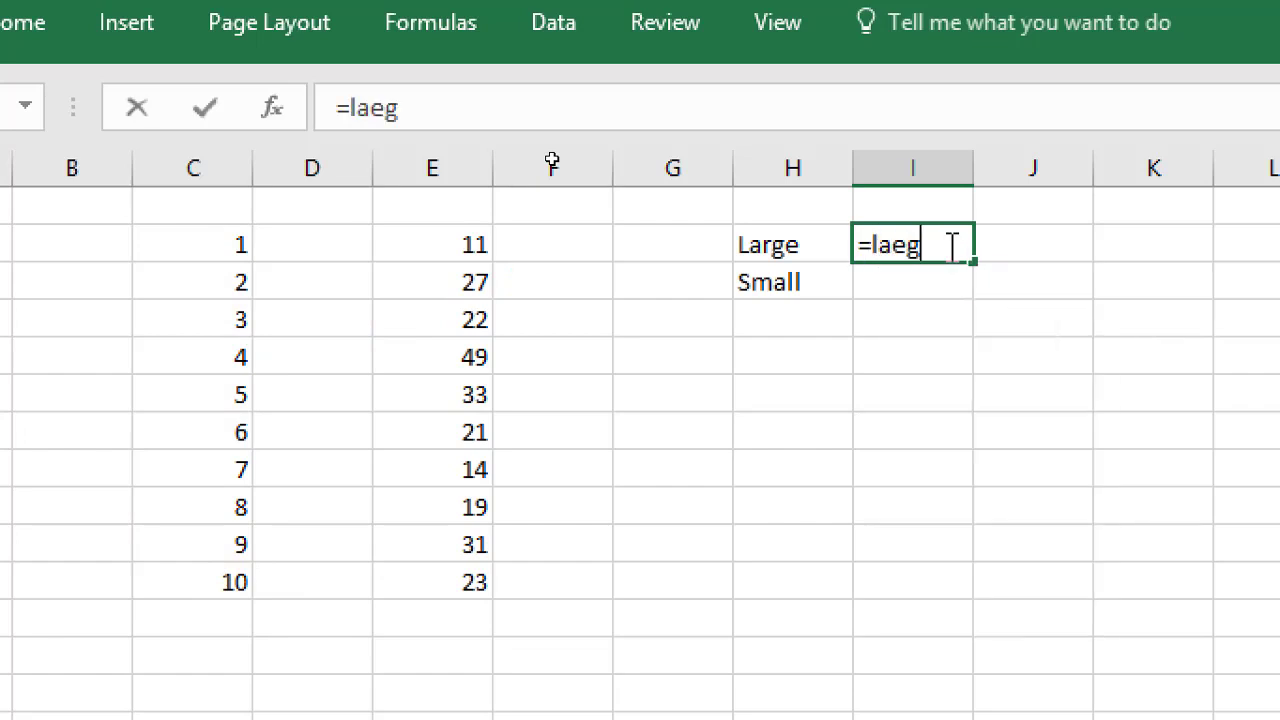
key(BackSpace)
key(BackSpace)
key(Tab)
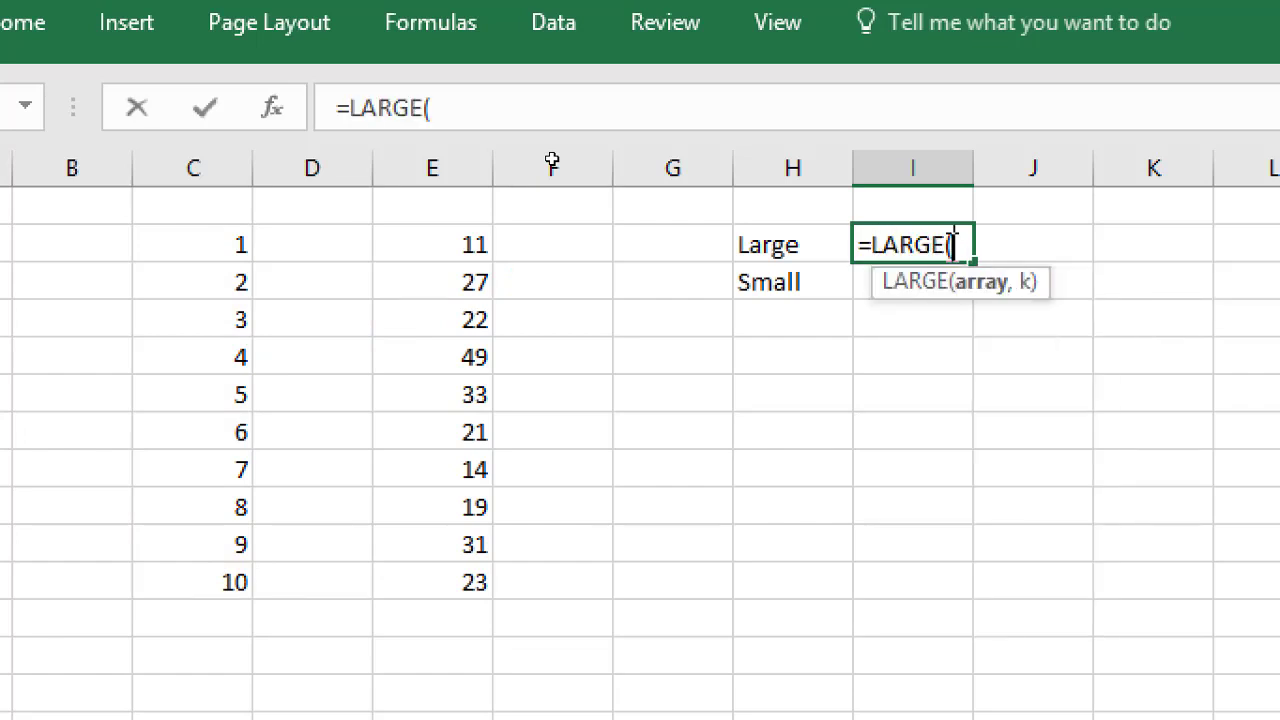
key(Left)
key(Left)
key(Left)
key(Left)
key(Left)
key(Left)
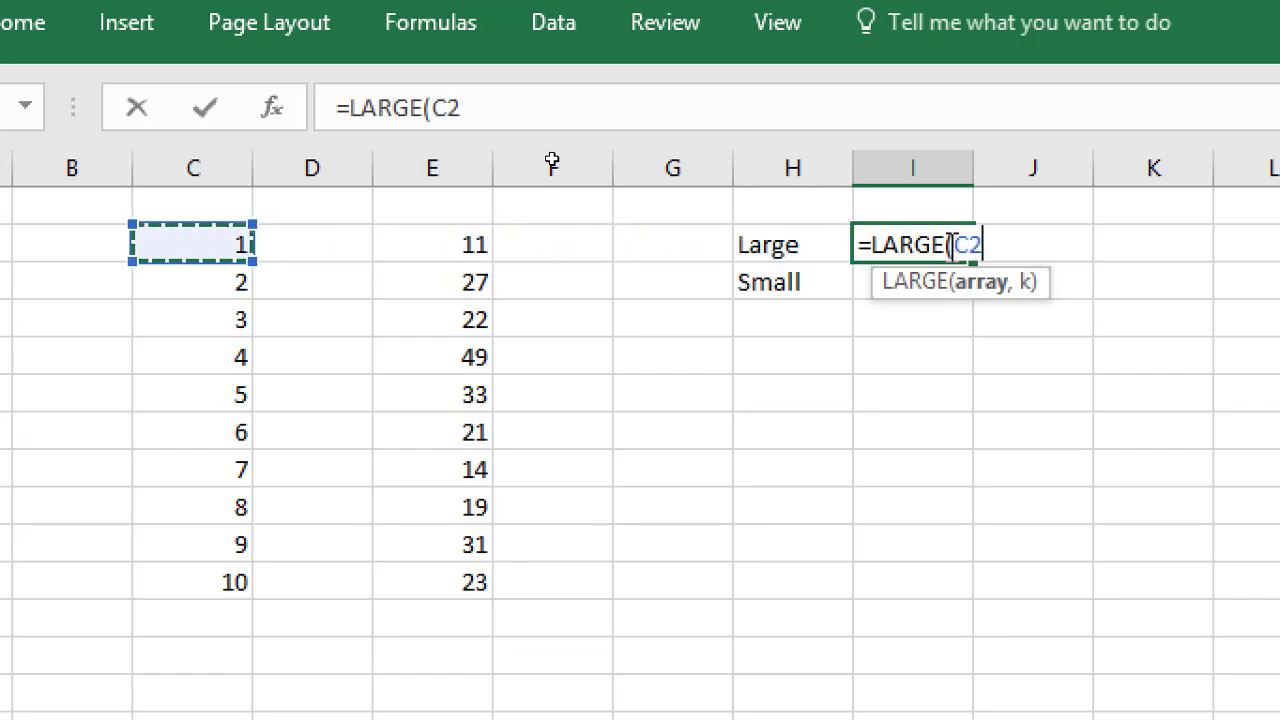
key(ctrl+shift+Down)
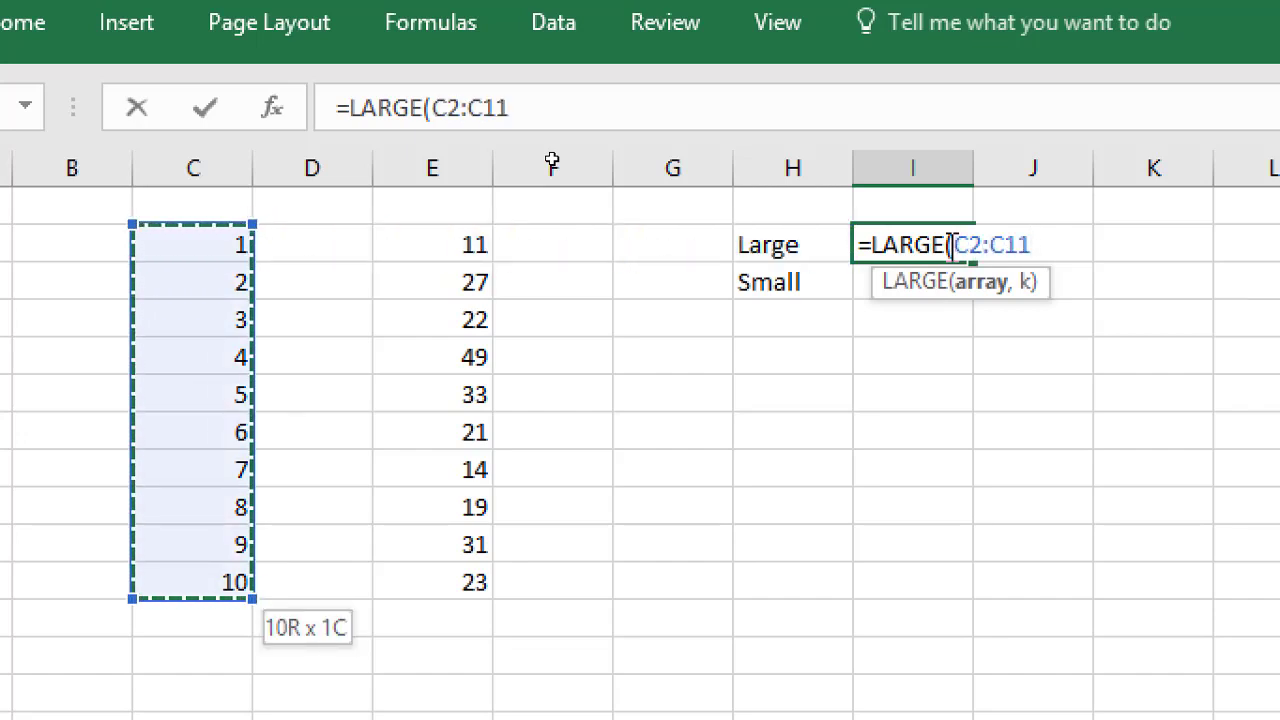
text(,1)
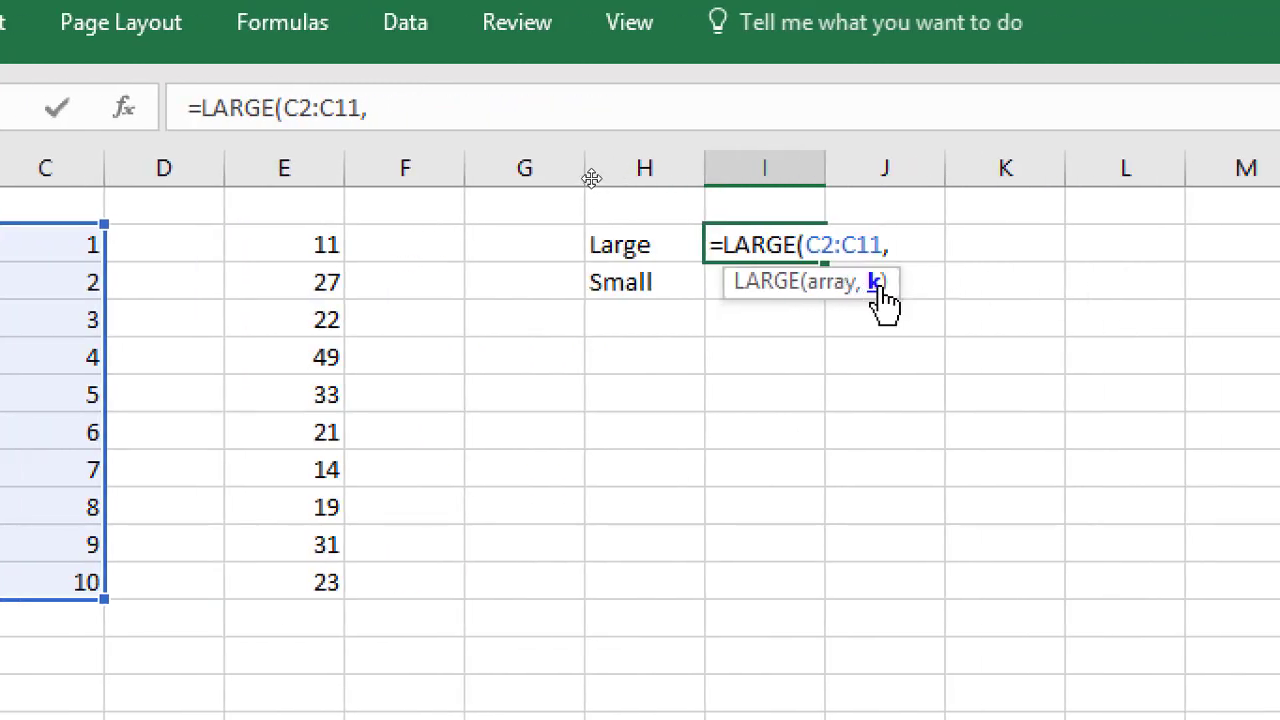
key(Return)
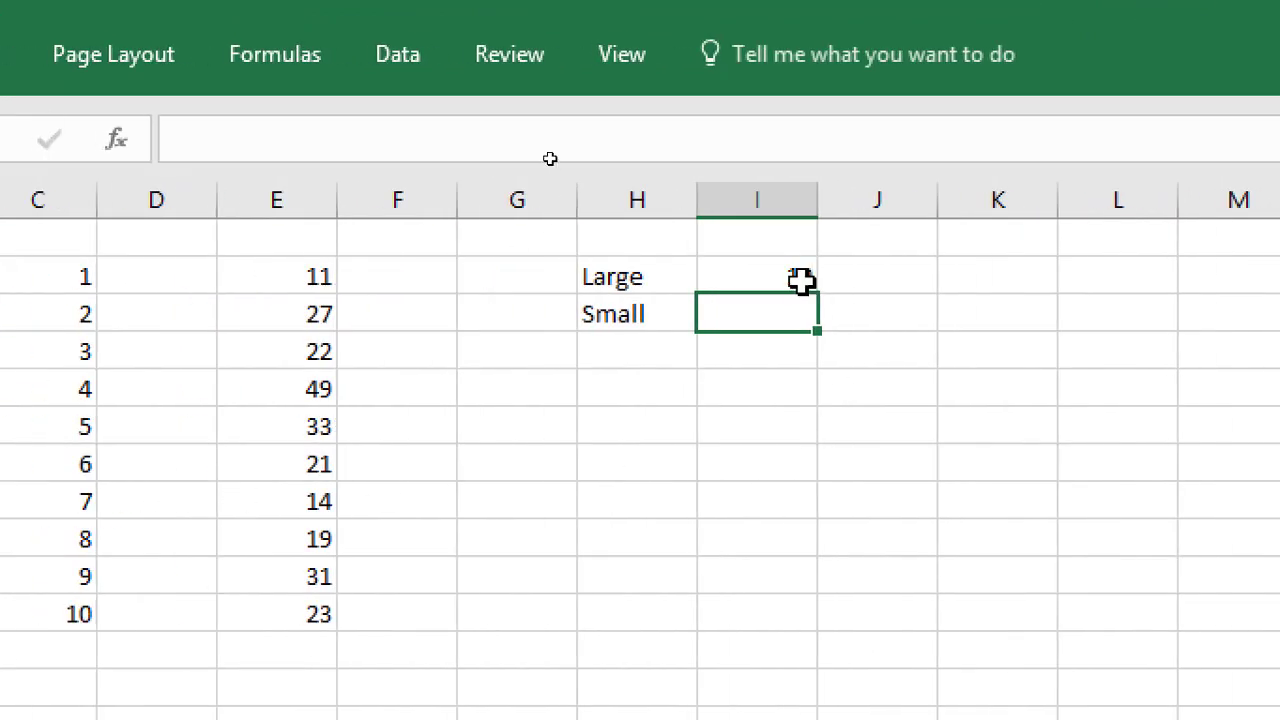
click(790, 278)
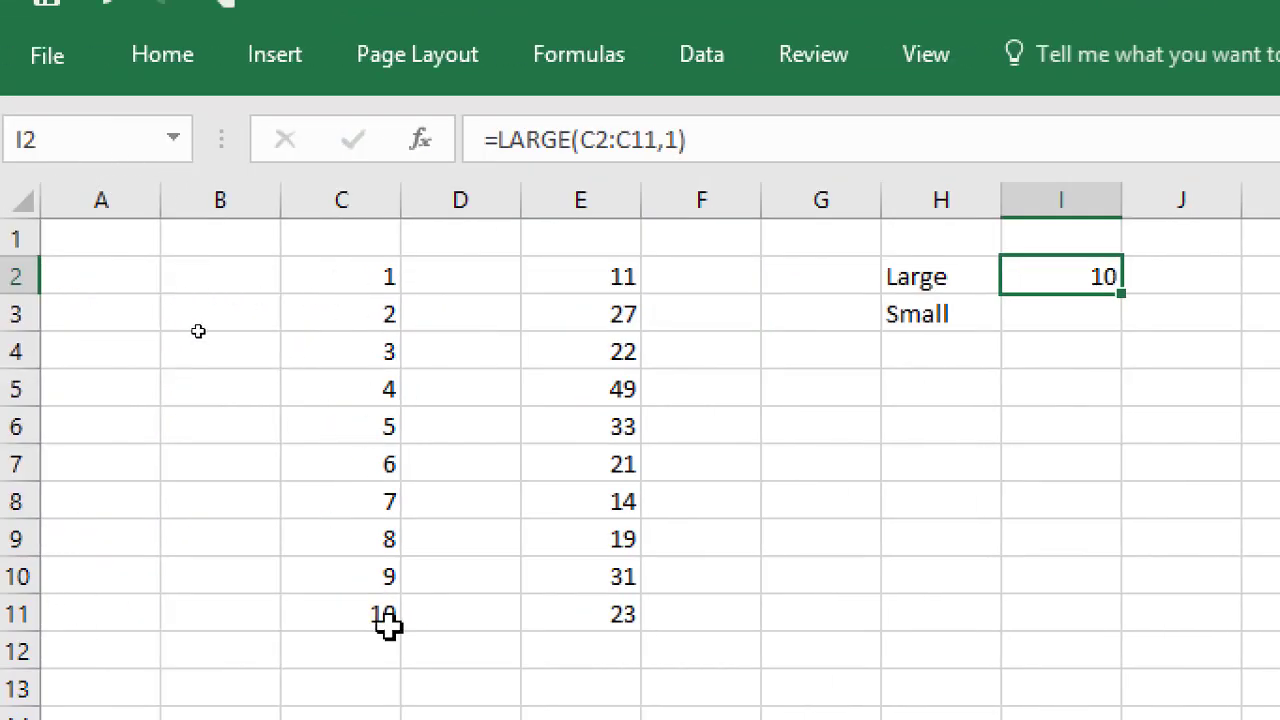
Step: Change the k argument of I2's LARGE formula to 2, returning 9
click(676, 140)
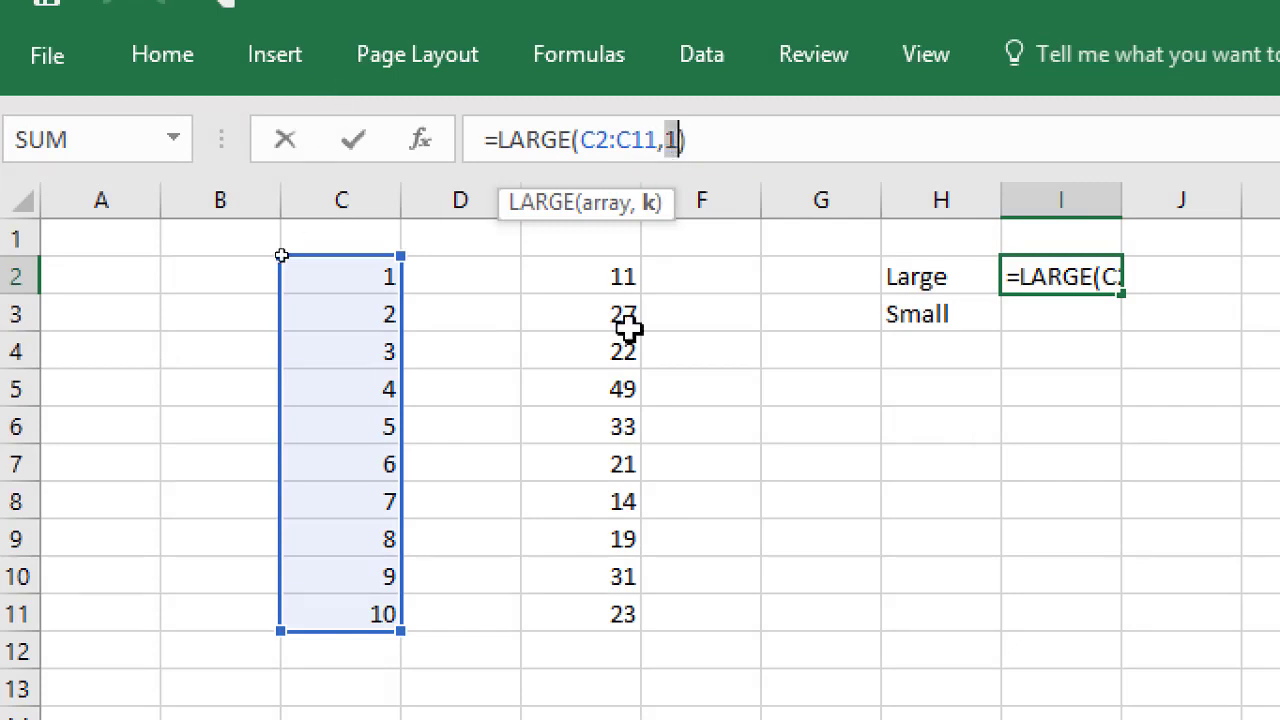
click(1090, 285)
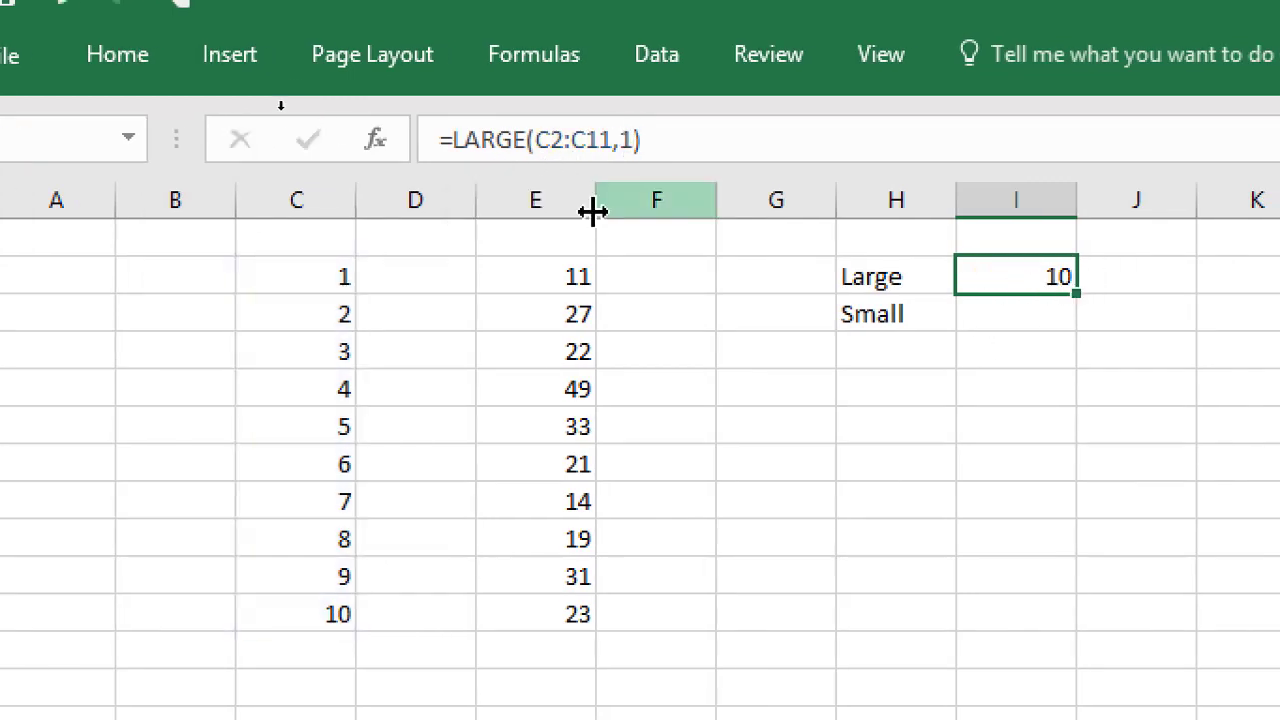
click(640, 140)
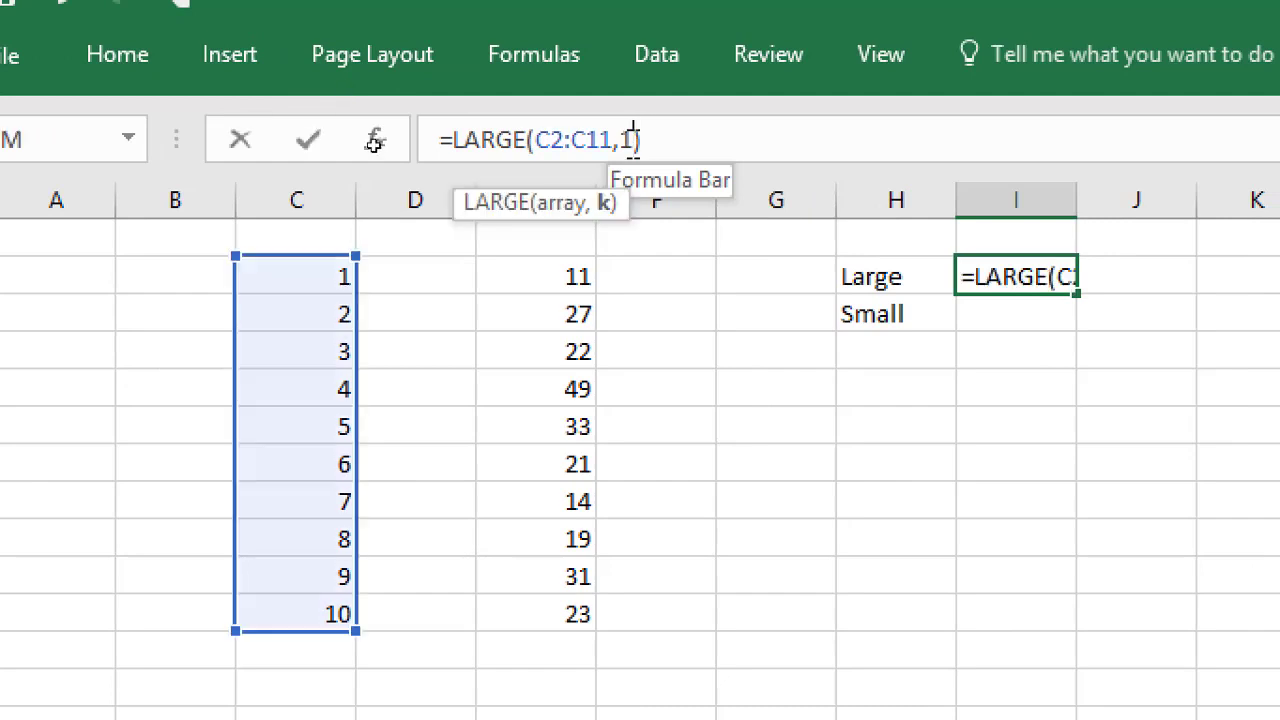
key(BackSpace)
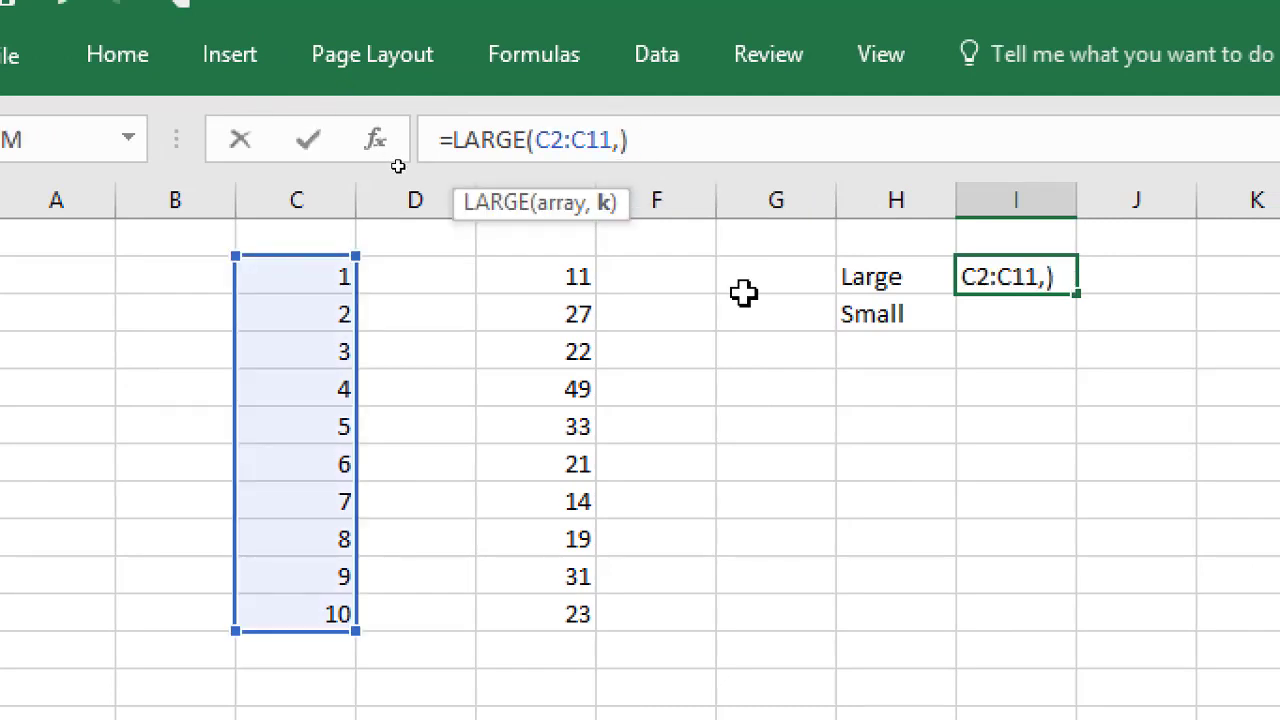
text(2)
key(Return)
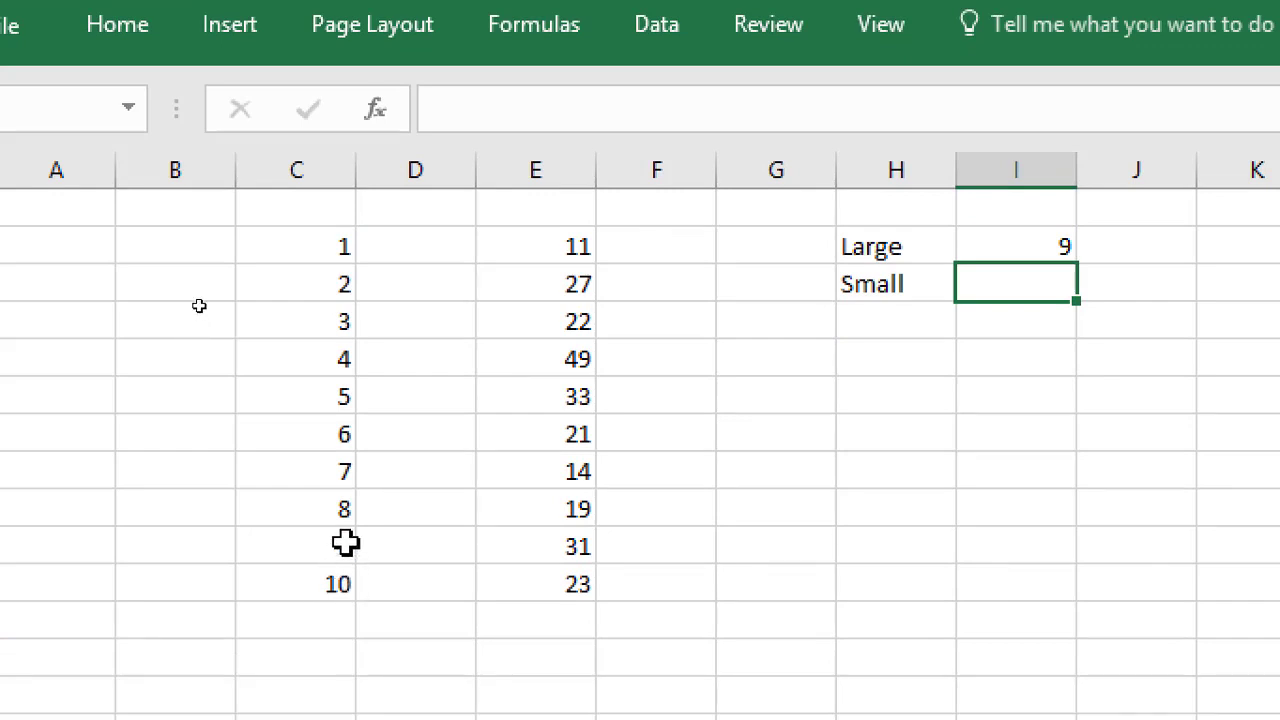
Step: Change the k argument again to 3 so I2 returns 8
click(1054, 248)
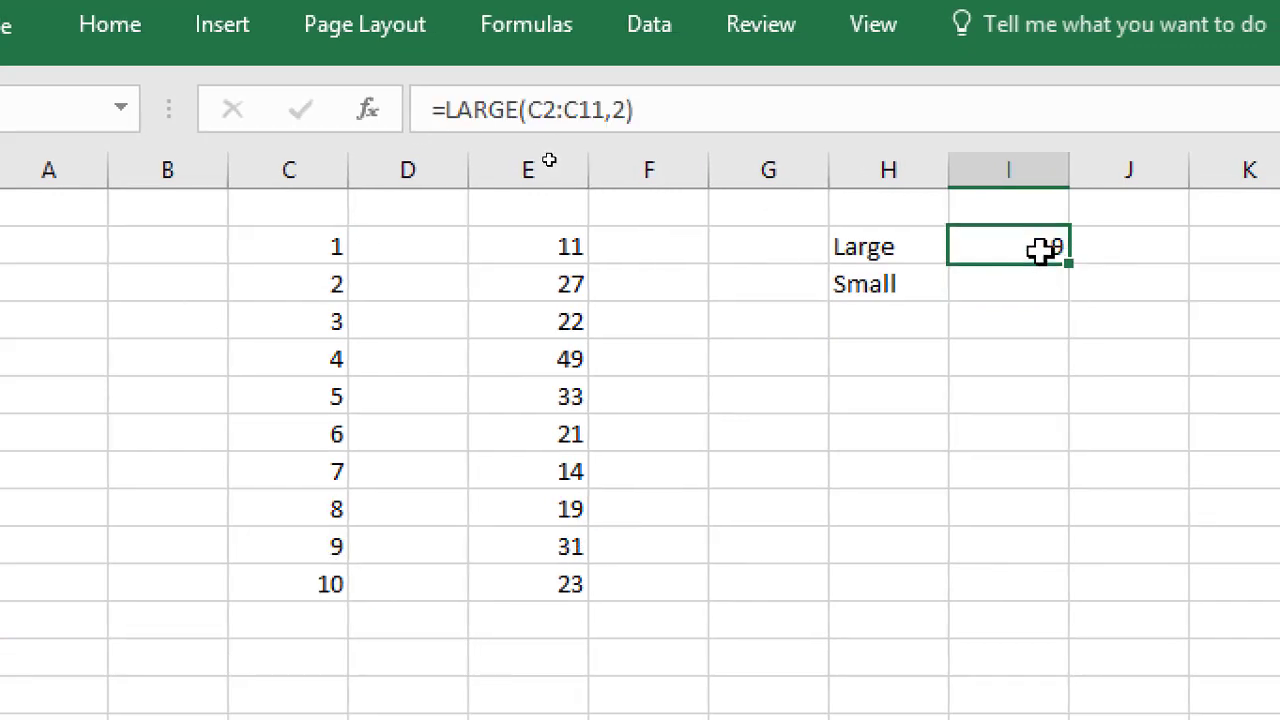
click(620, 110)
key(Delete)
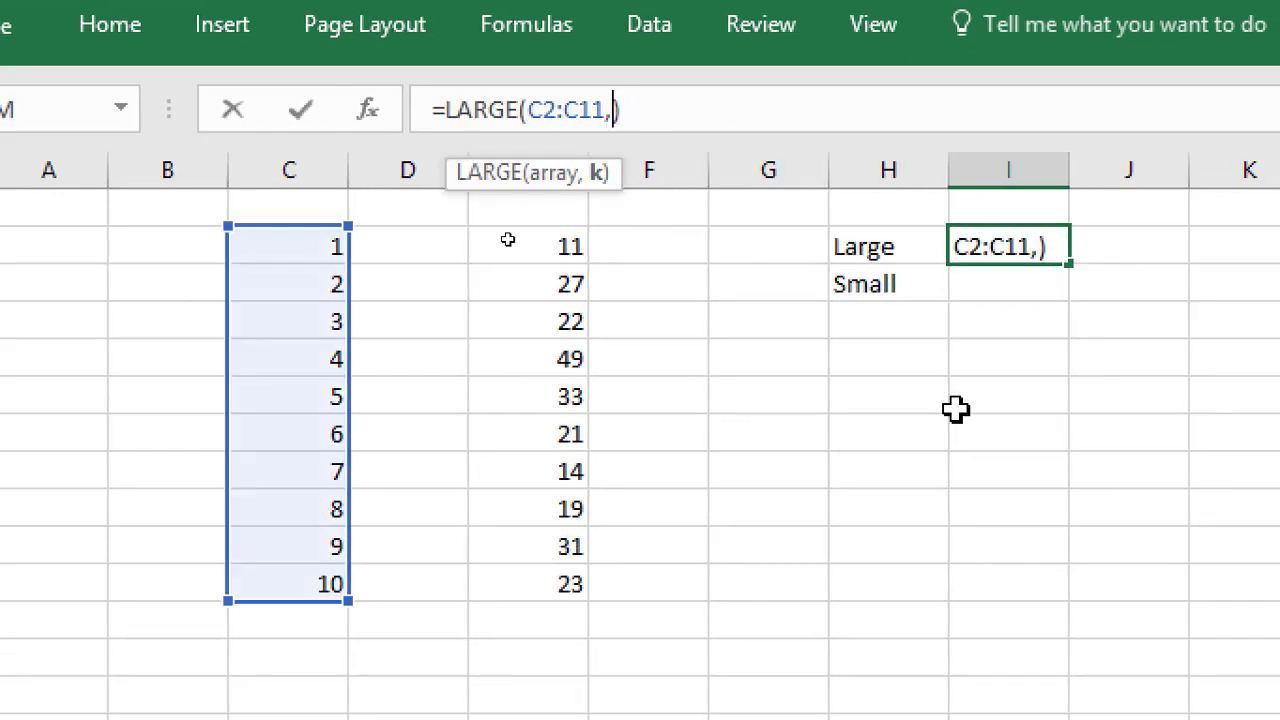
text(3)
key(Return)
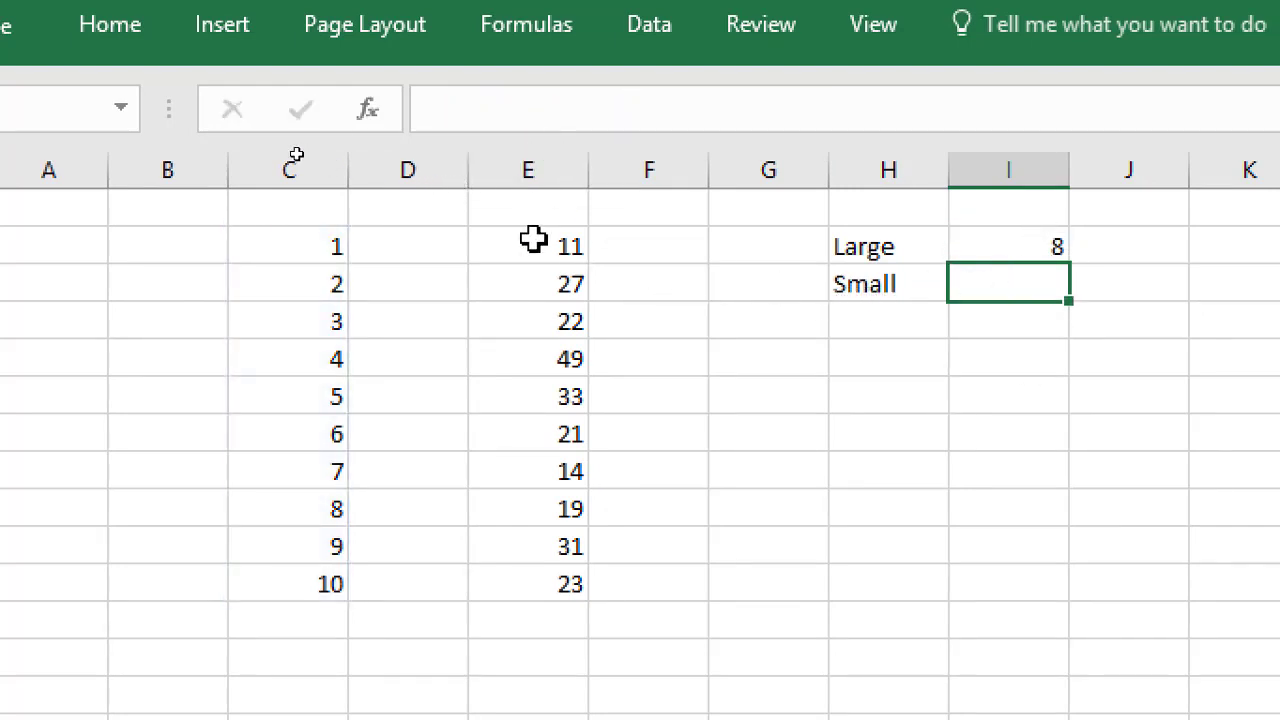
click(534, 241)
click(1110, 245)
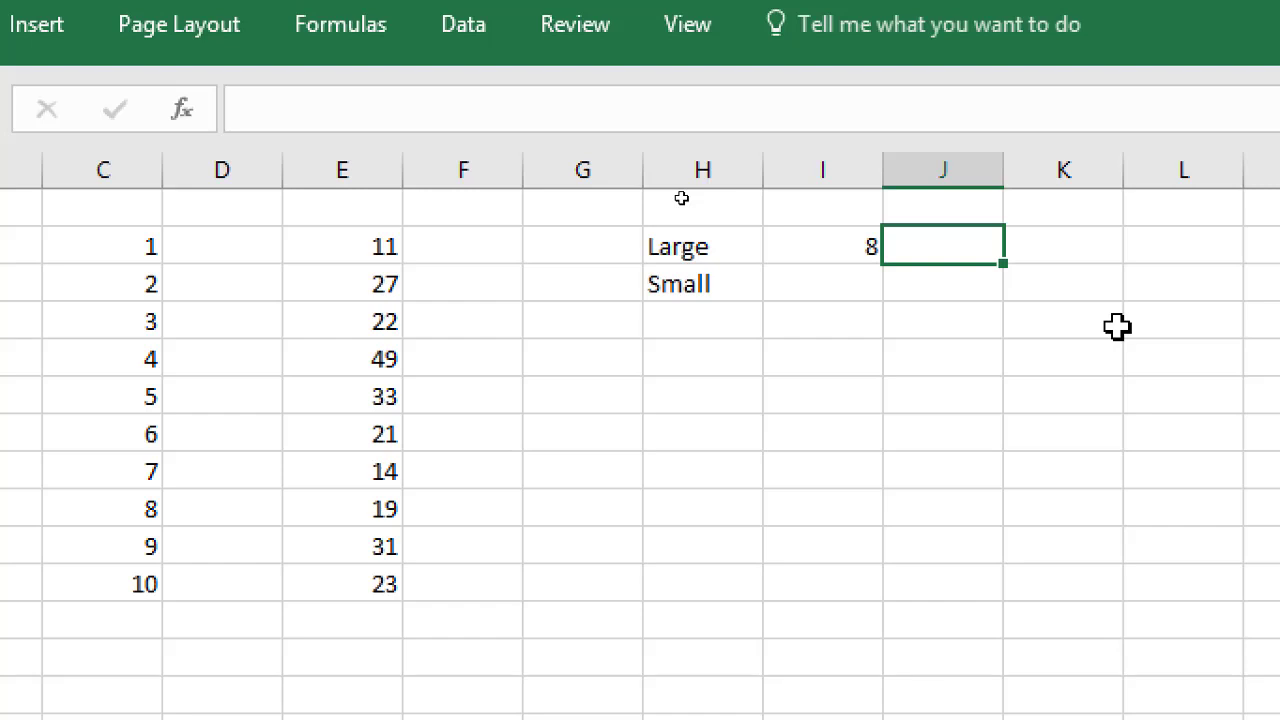
click(943, 245)
Step: Enter =LARGE(E2:E11,1) in J2, returning 49
text(=larg)
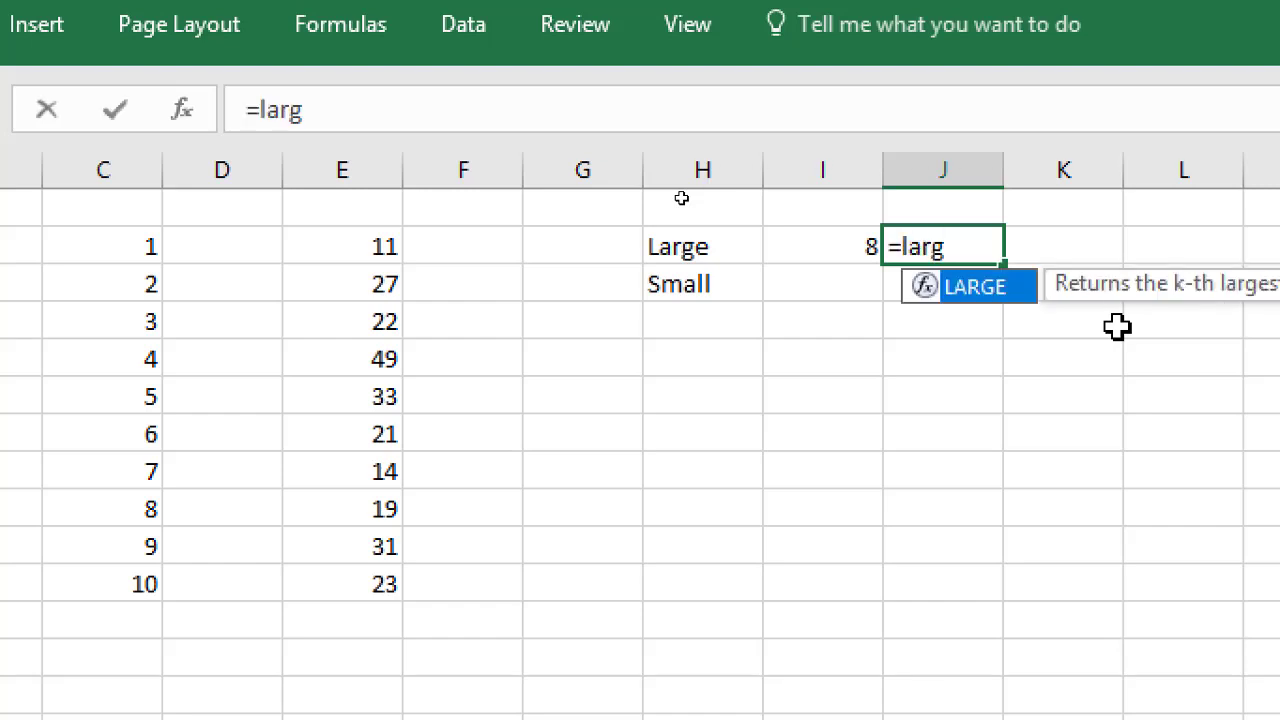
key(Tab)
key(Left)
key(Left)
key(Left)
key(Left)
key(Left)
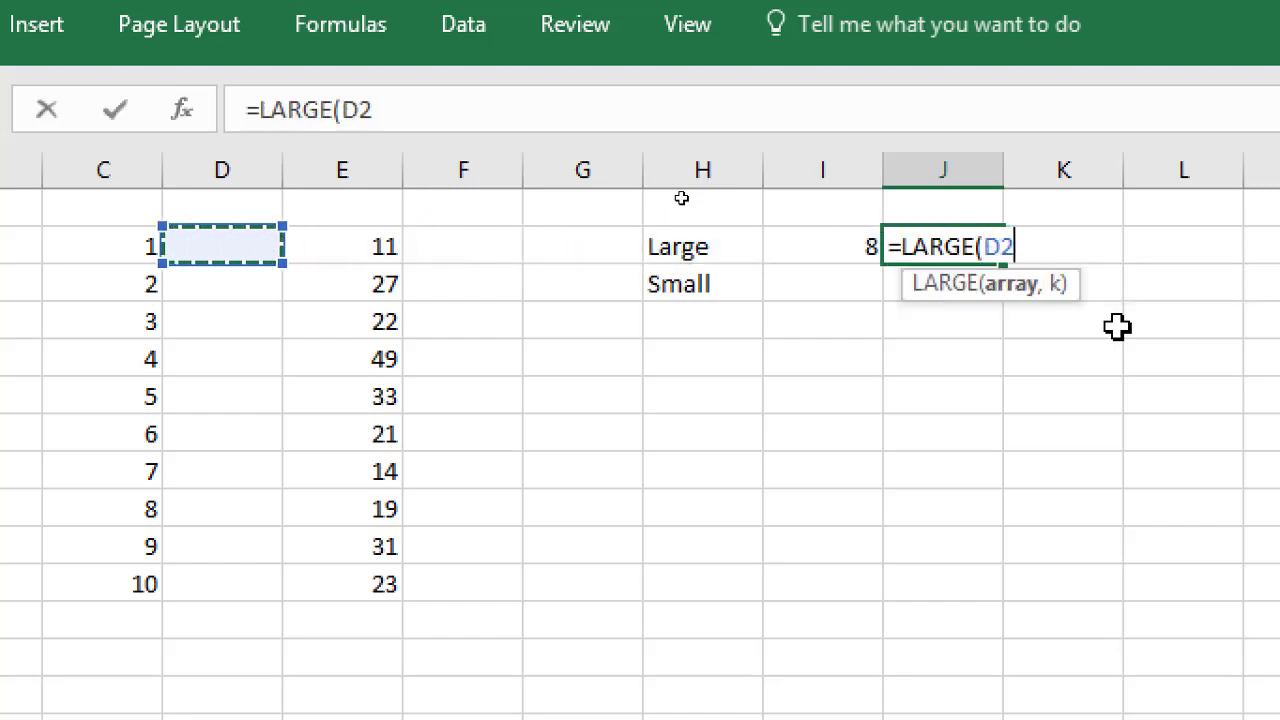
key(Right)
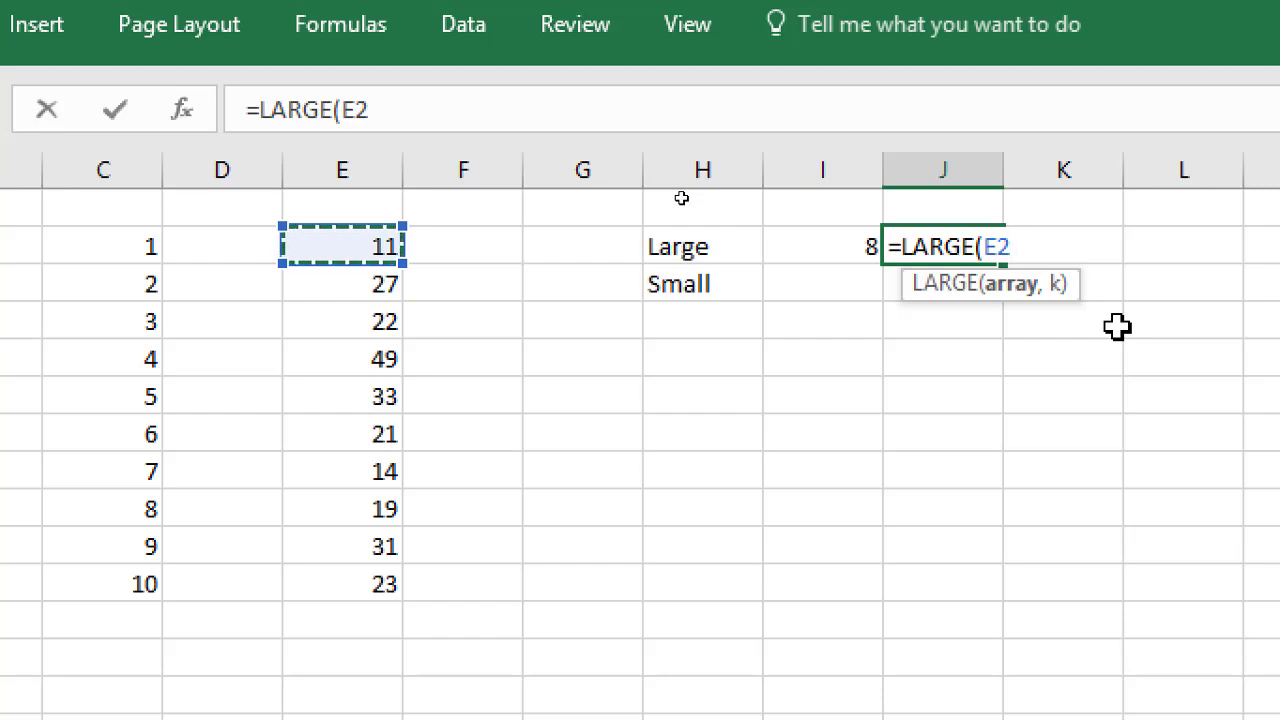
key(ctrl+shift+Down)
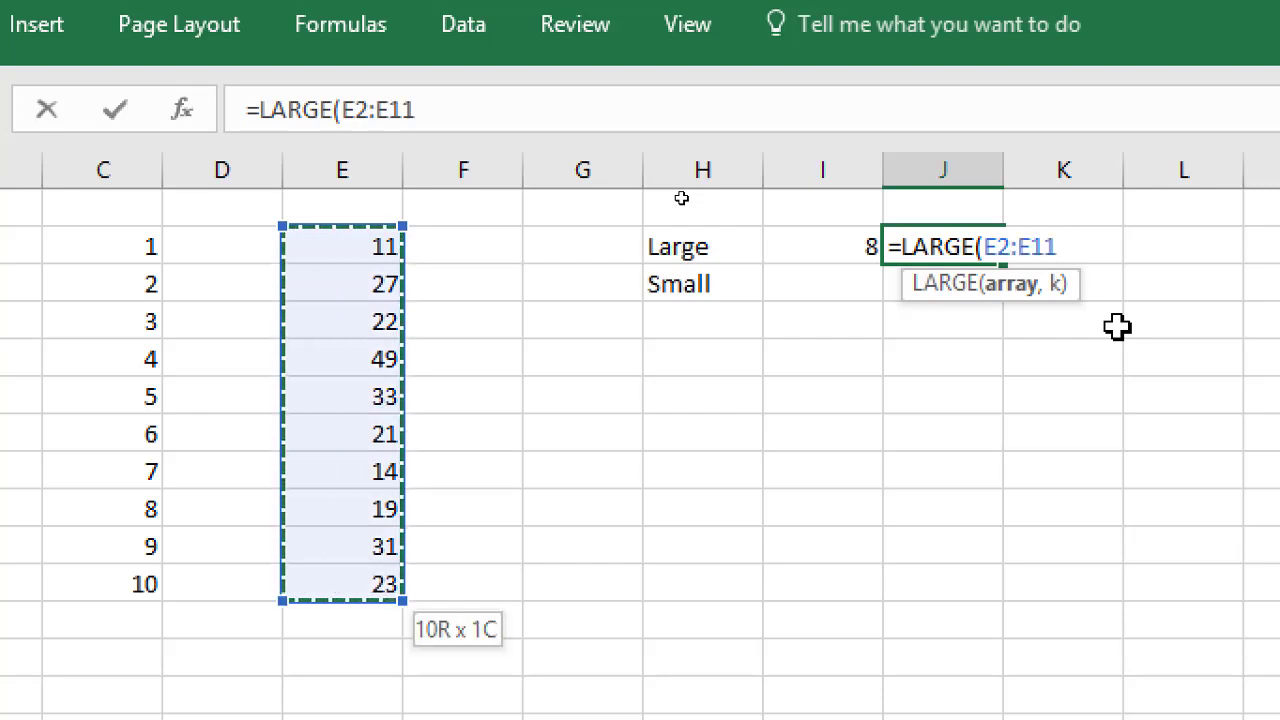
text(,)
text(1)
key(Return)
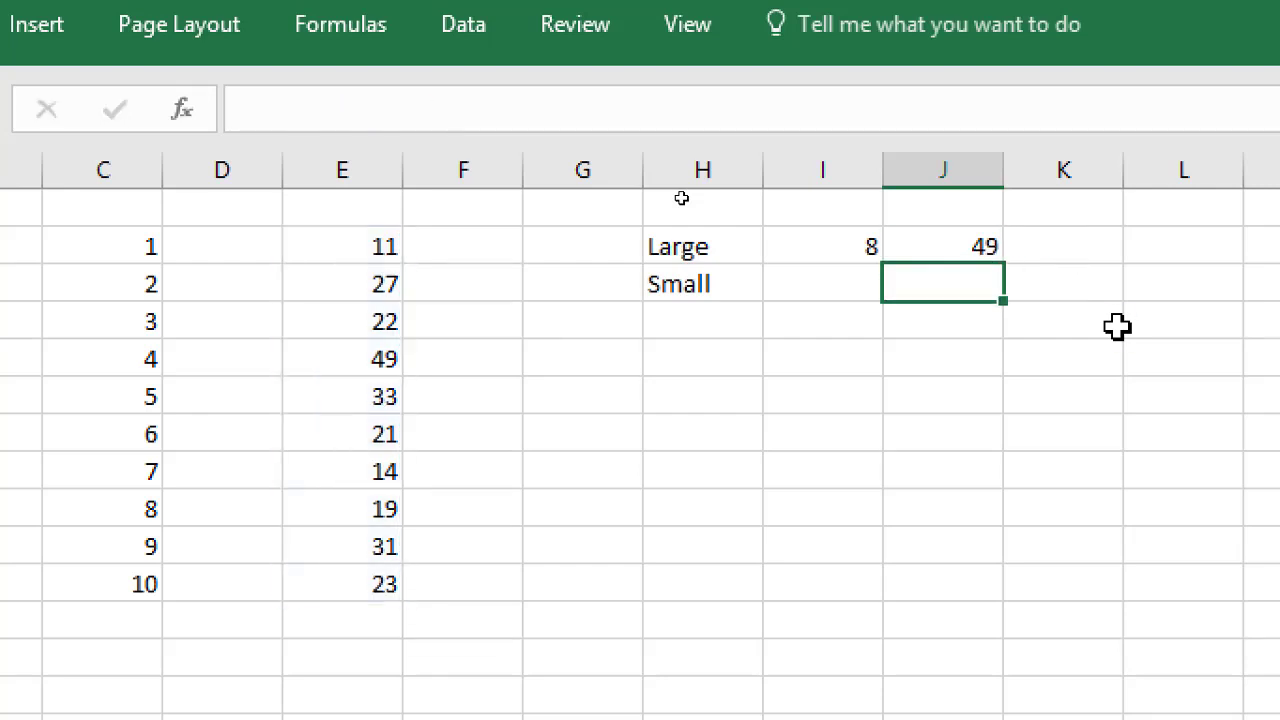
Step: Compare J2's result with the 49 in E5
click(948, 237)
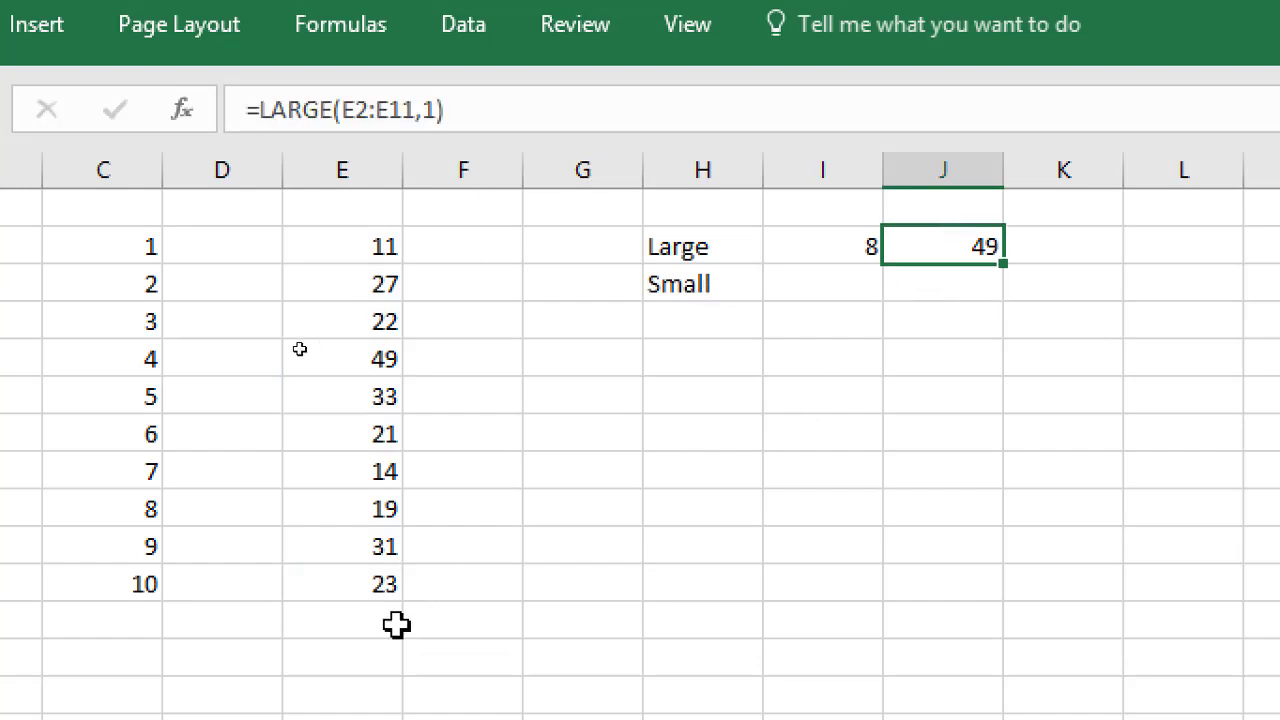
click(362, 349)
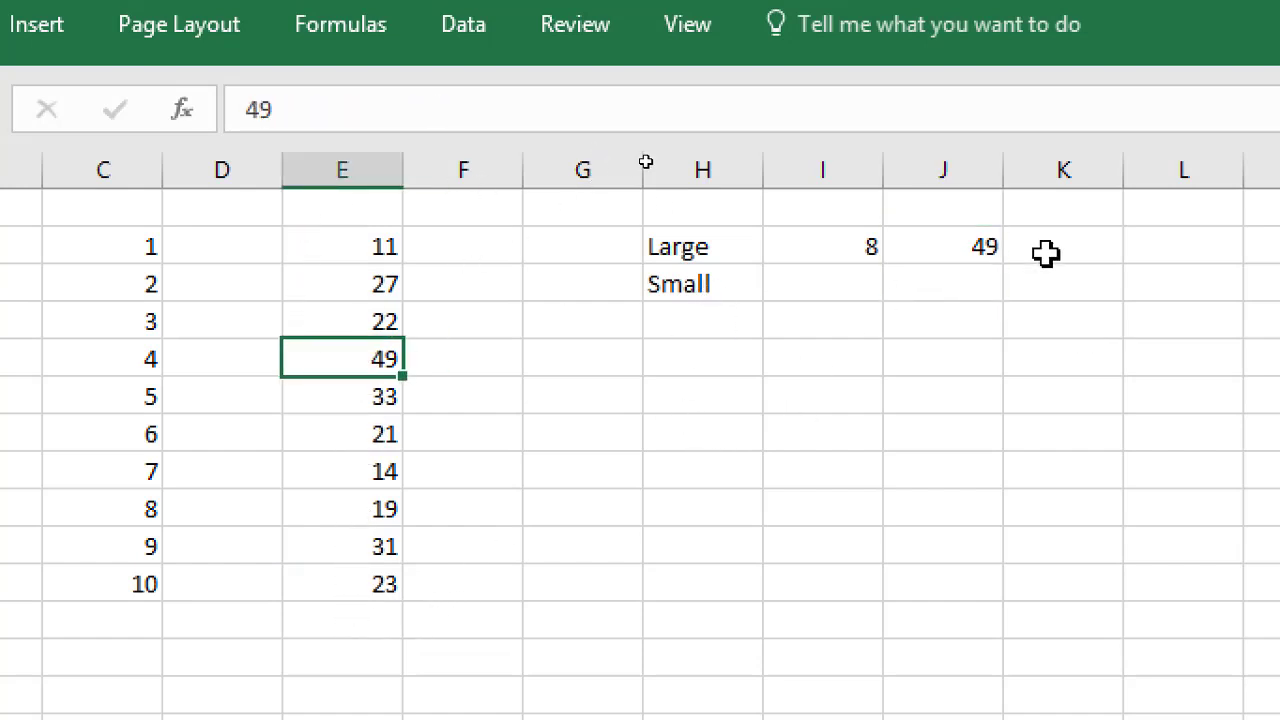
click(988, 243)
click(357, 359)
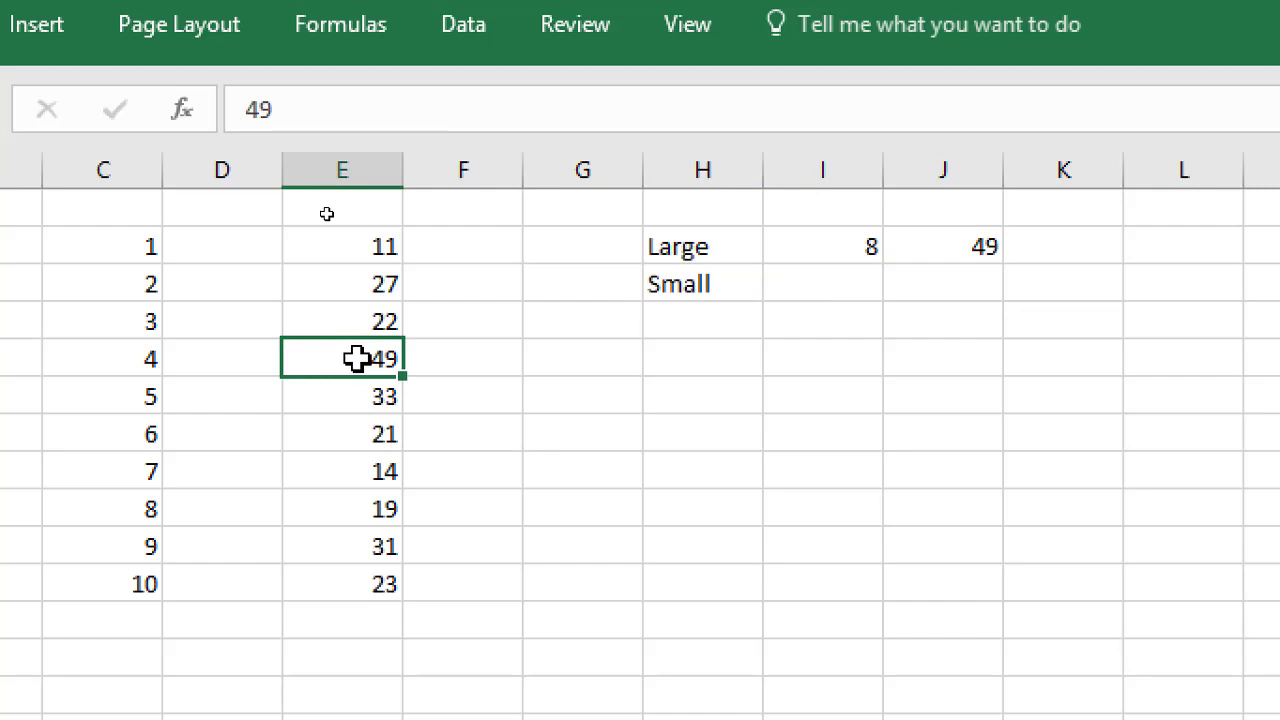
click(970, 245)
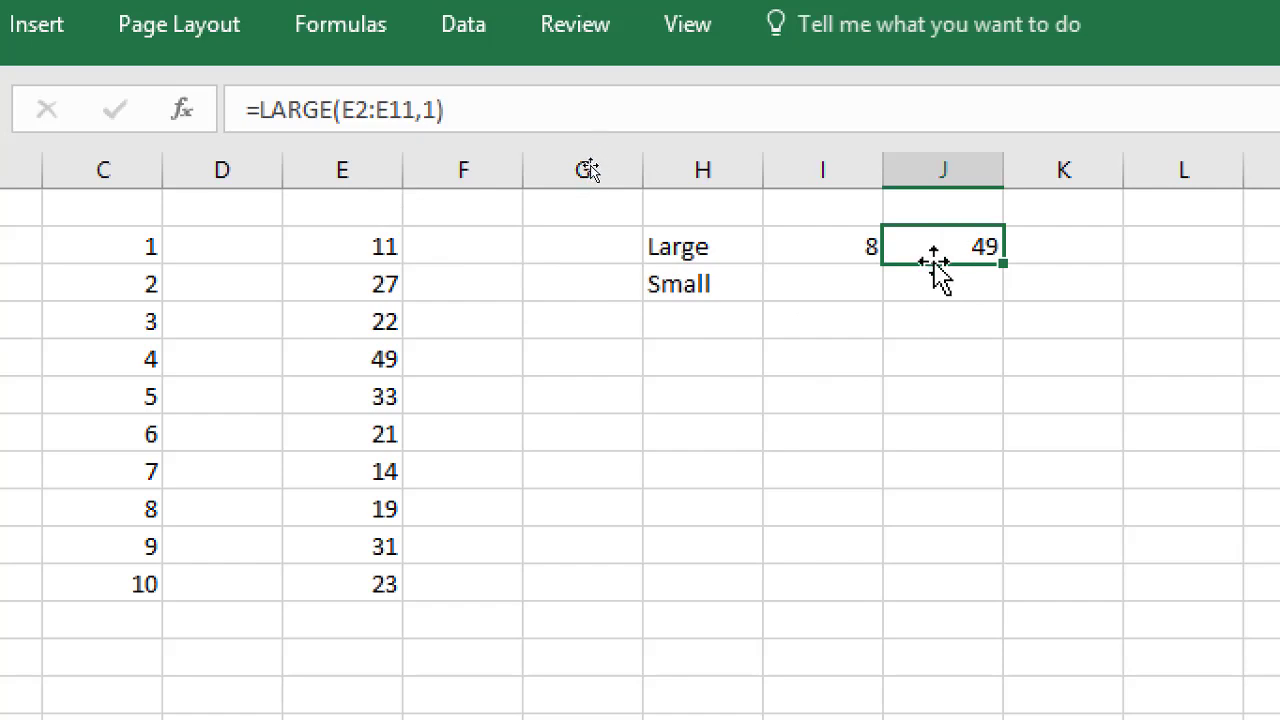
Step: Rewrite J2 as =LARGE(E2:E11,2) so it returns 33
click(967, 284)
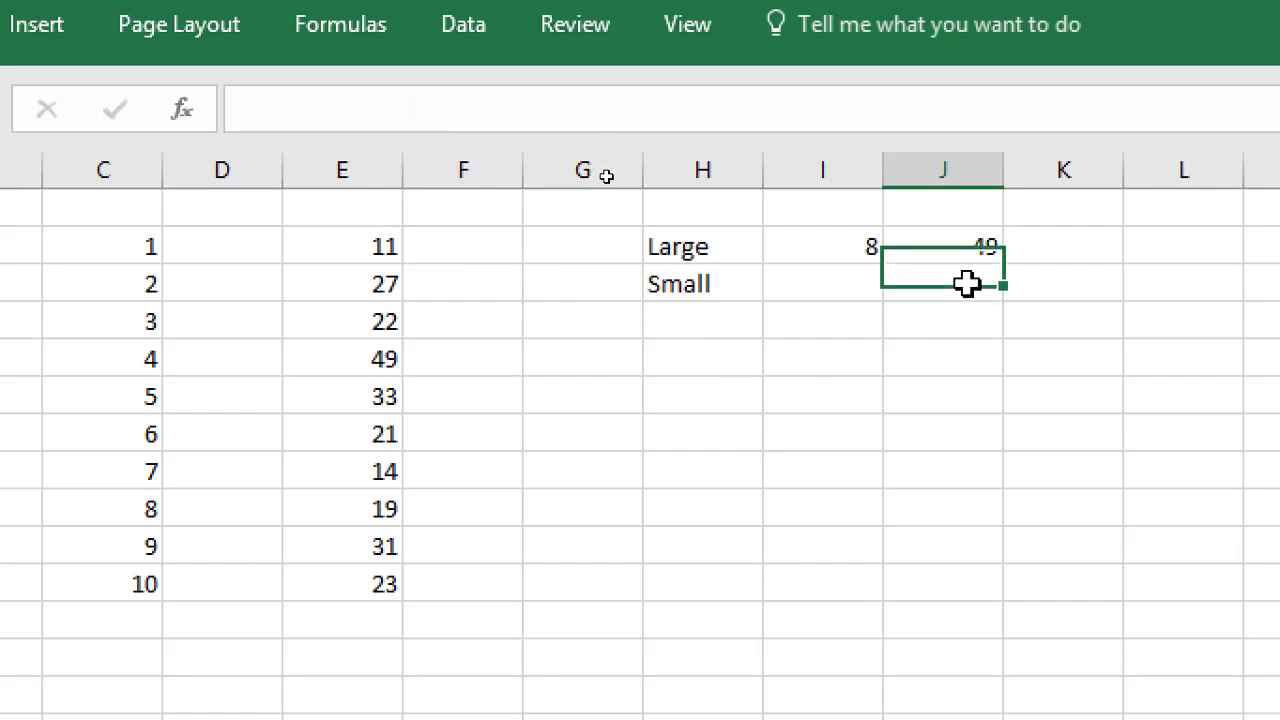
click(970, 240)
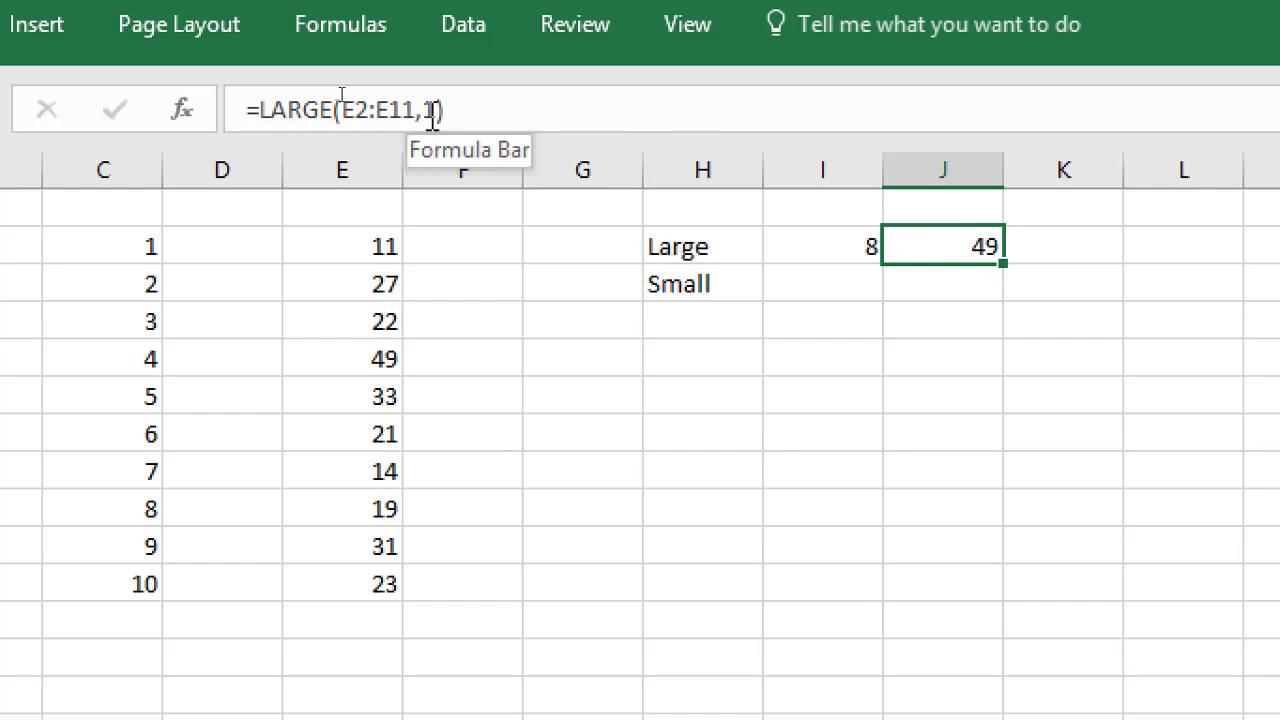
text(=)
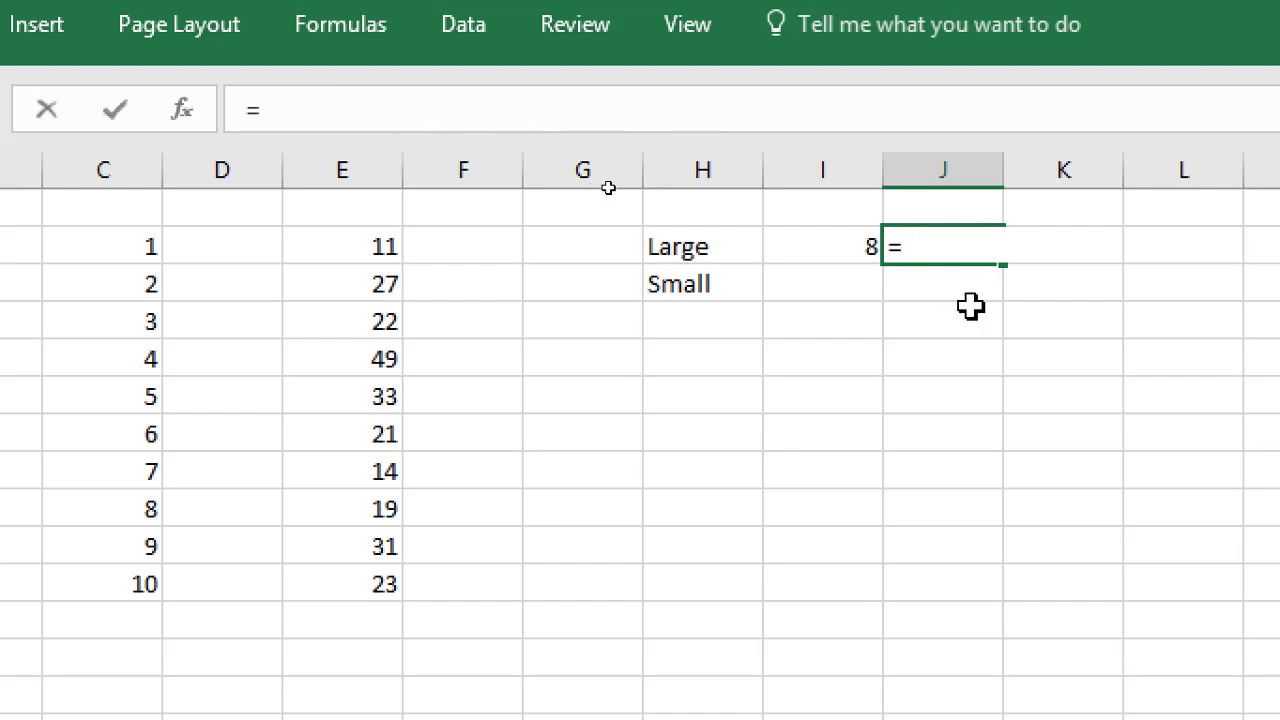
text(lar)
key(Tab)
key(Left)
key(Left)
key(Left)
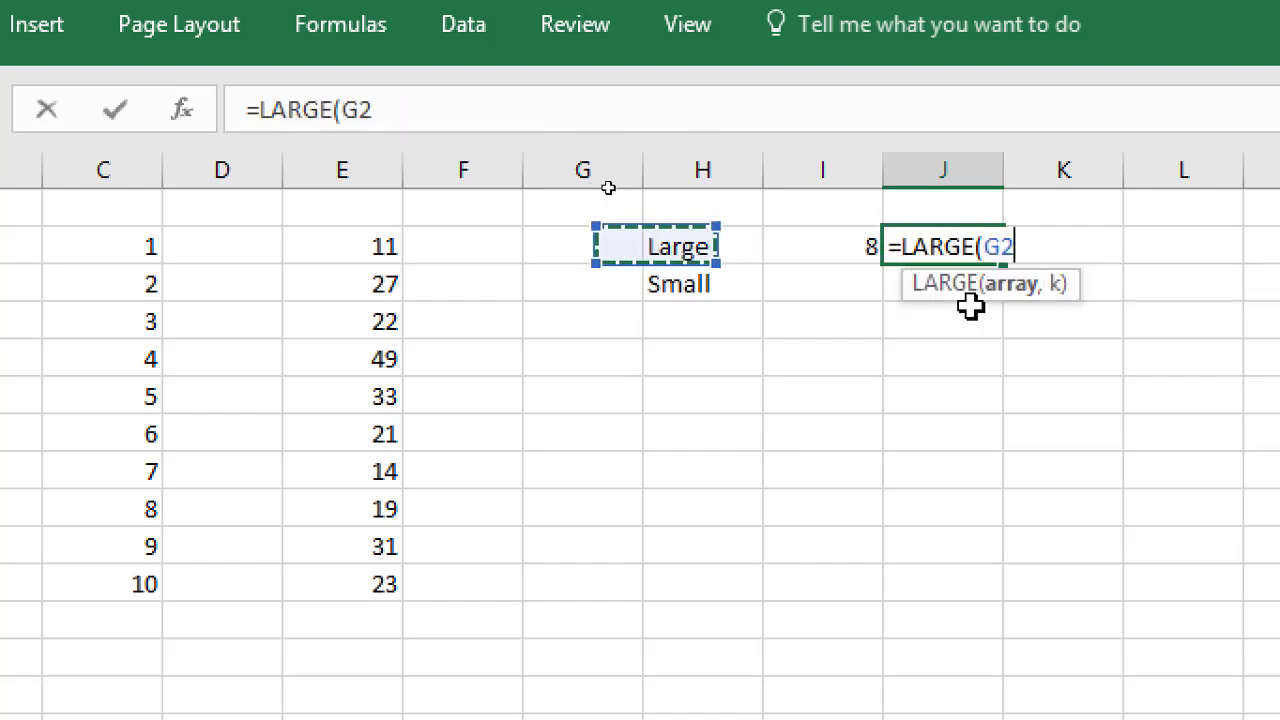
key(Left)
key(Left)
key(shift+Down)
key(shift+Down)
key(shift+Down)
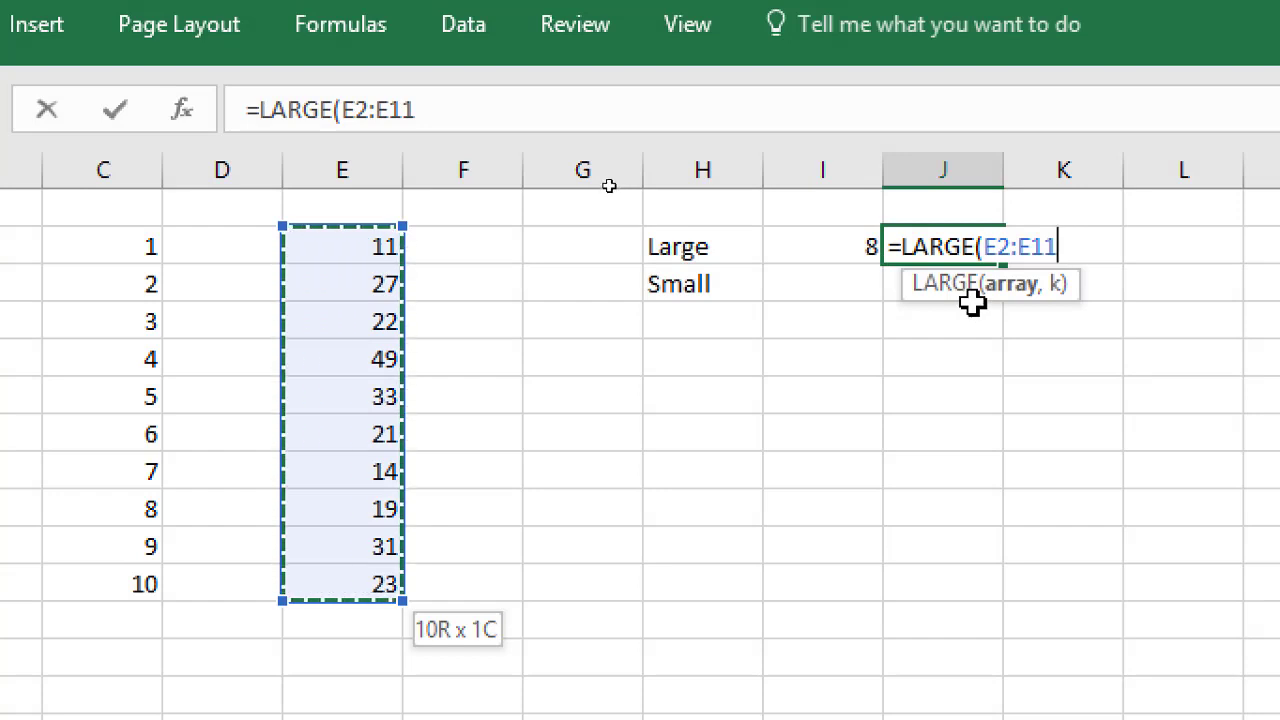
text(m)
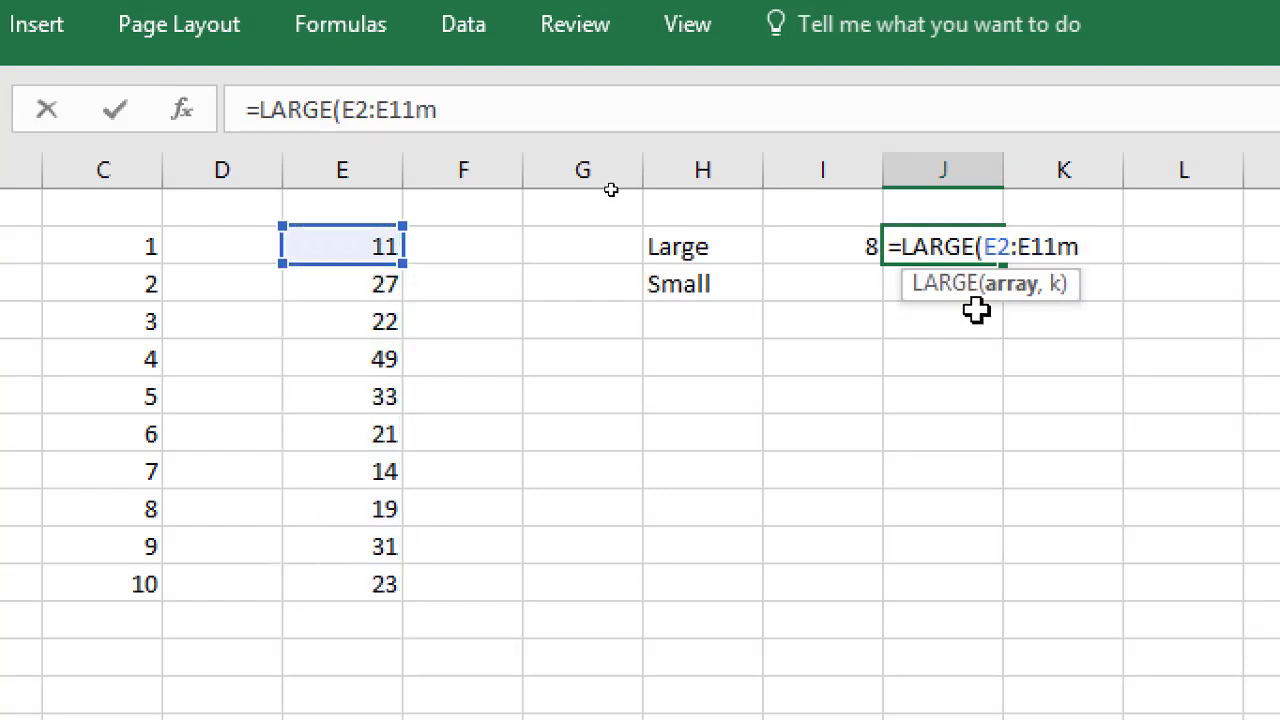
key(BackSpace)
text(,)
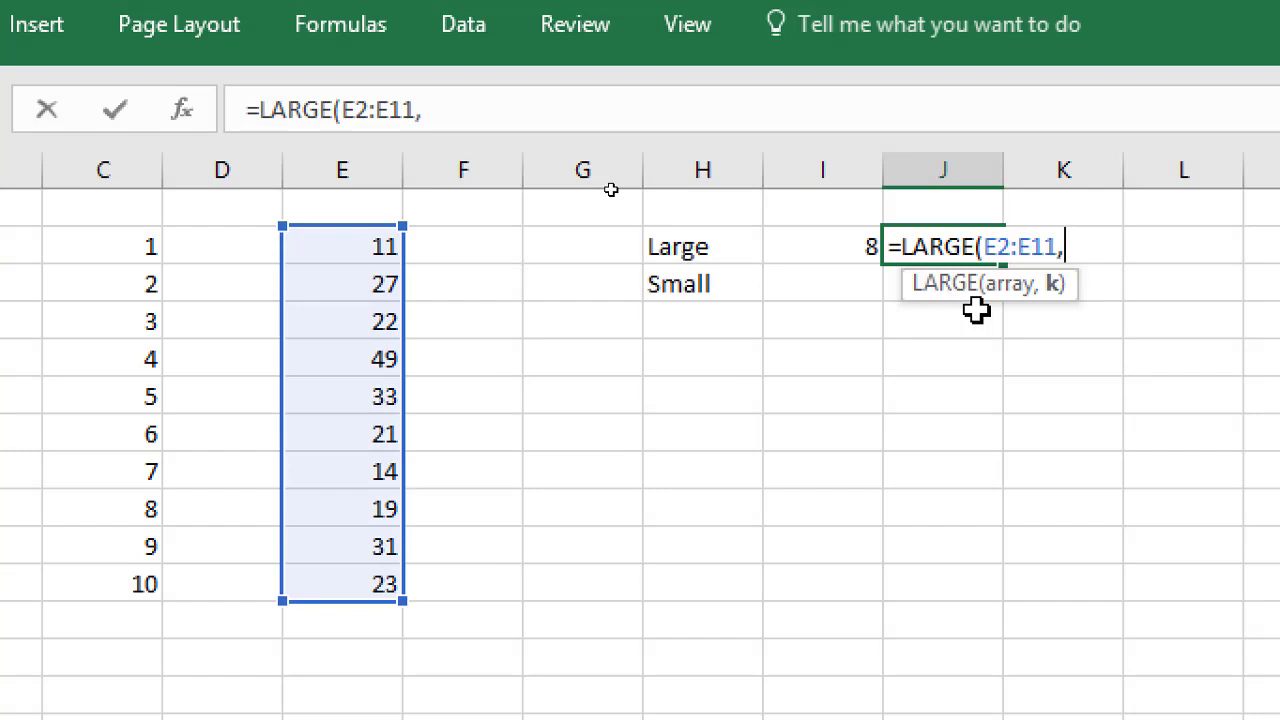
text(2)
key(Return)
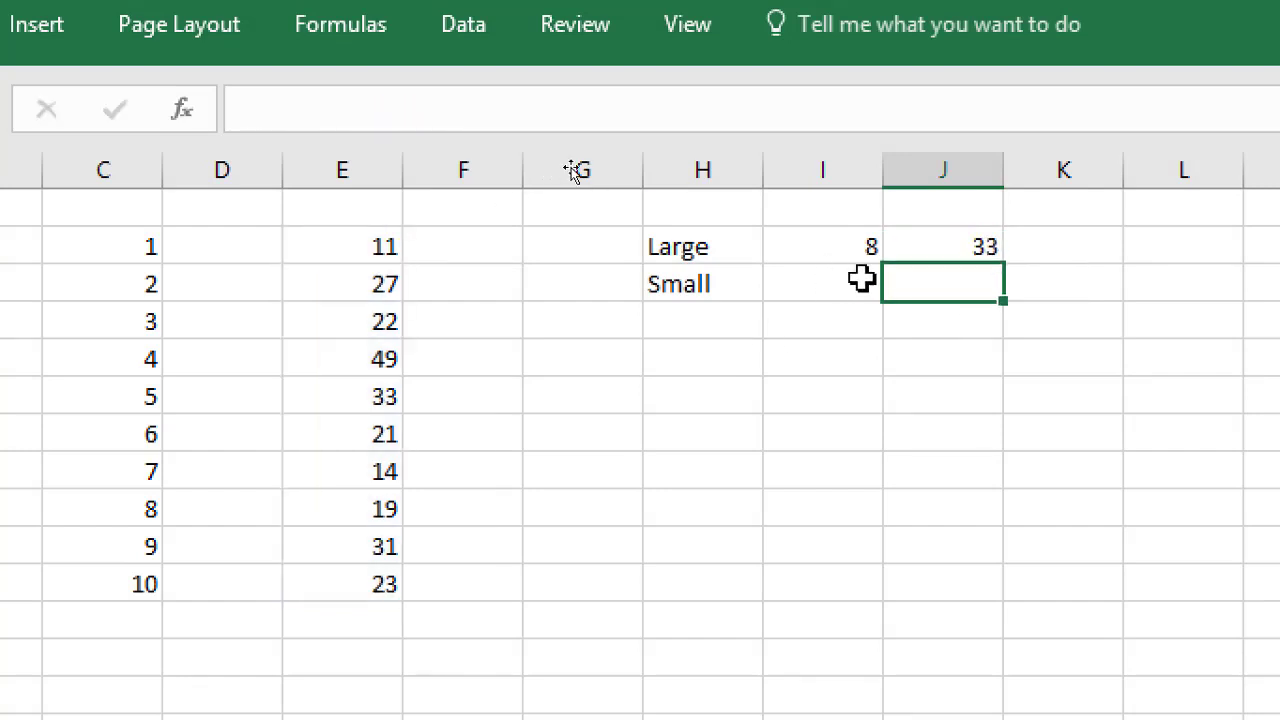
click(922, 246)
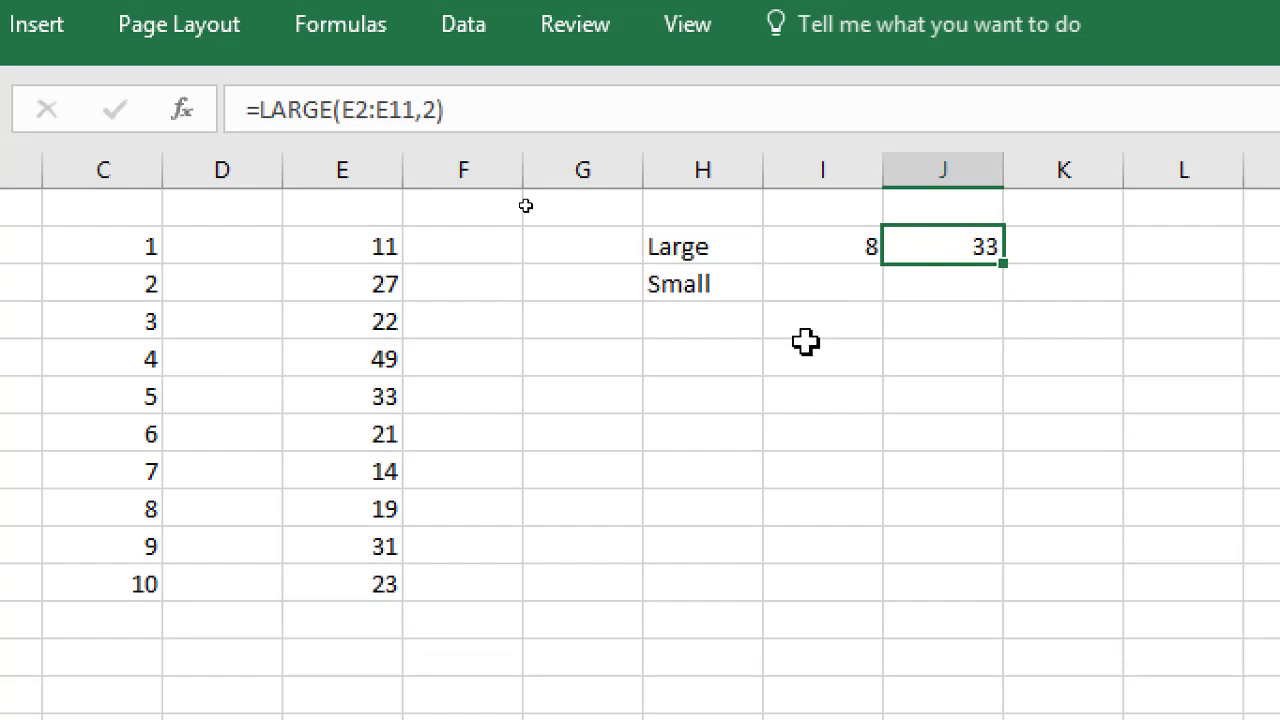
key(alt)
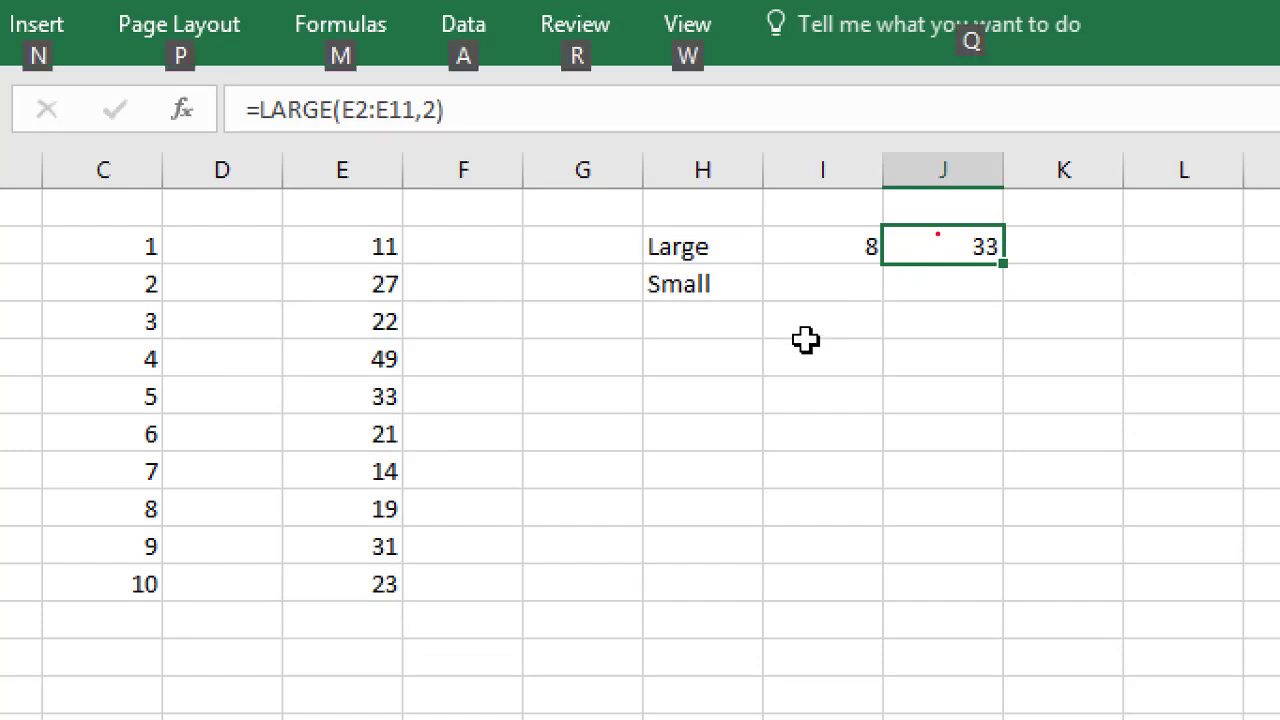
Step: Annotate J2's 33 result, its match in column E, and the k value 2 in the formula
drag(937, 234, 966, 212)
mouse_move(940, 276)
mouse_down()
mouse_move(702, 343)
mouse_move(352, 398)
mouse_move(428, 380)
mouse_move(505, 319)
mouse_up()
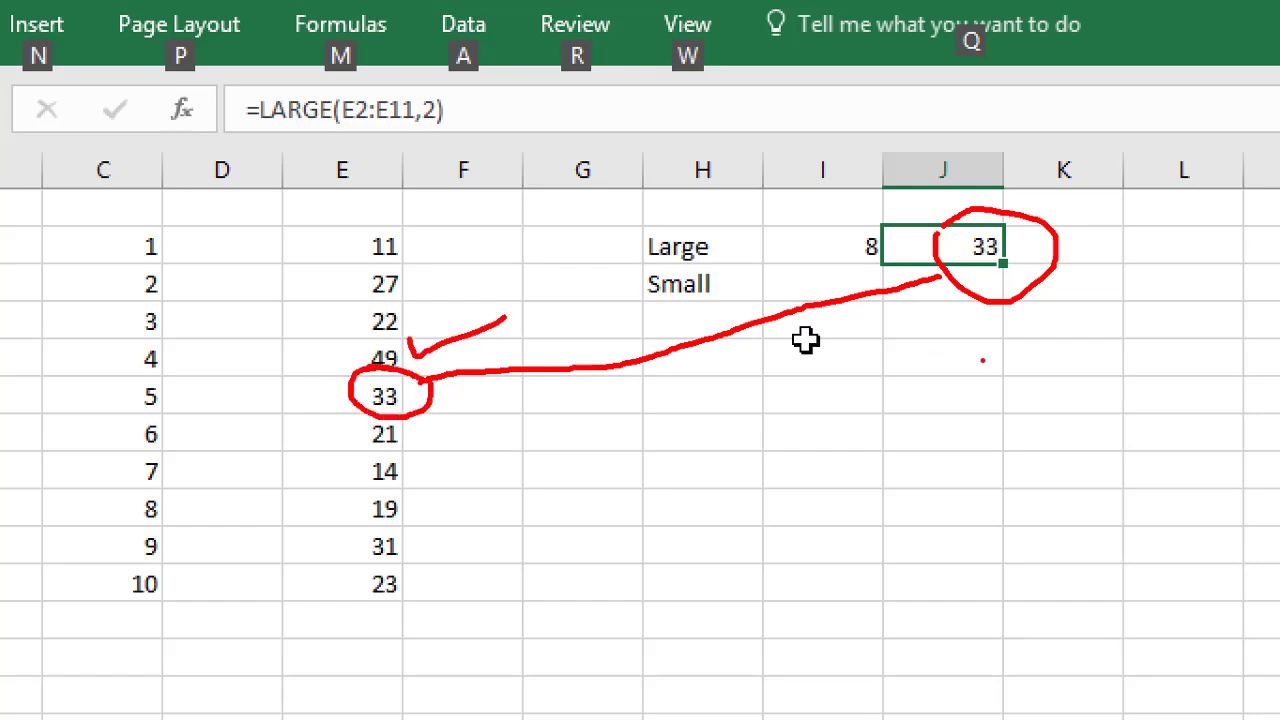
key(Escape)
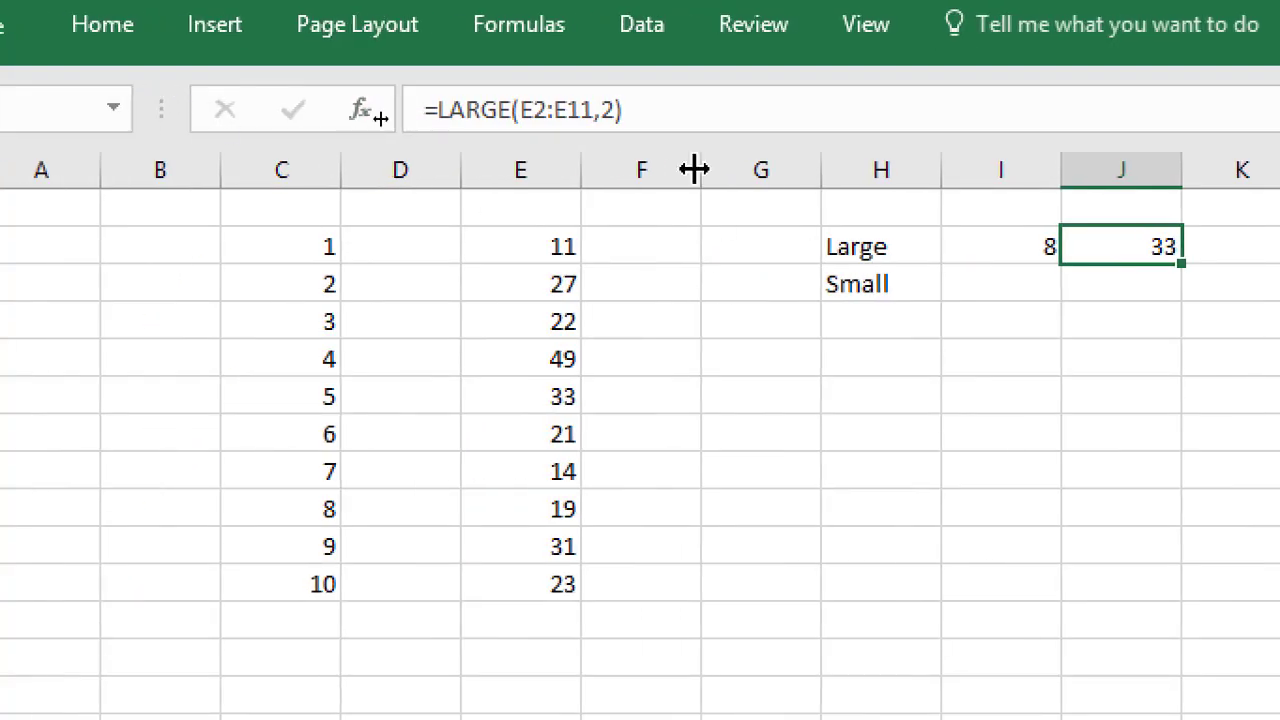
key(alt)
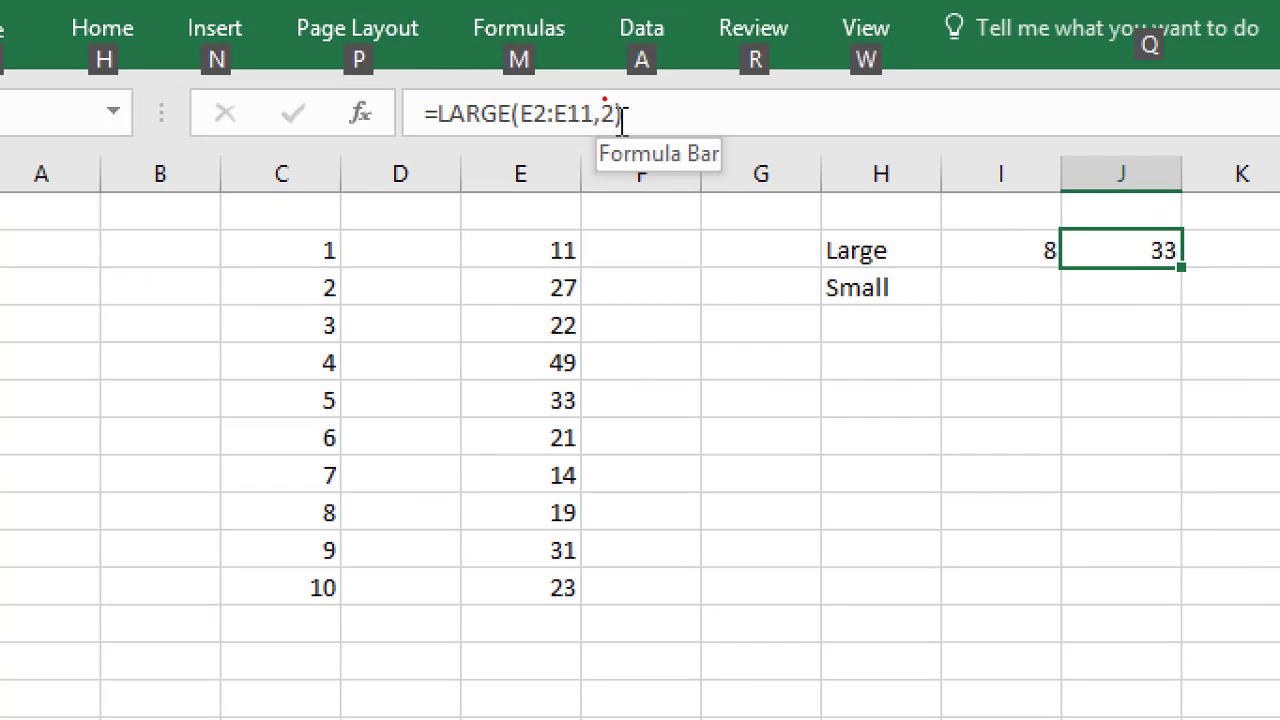
drag(614, 99, 868, 62)
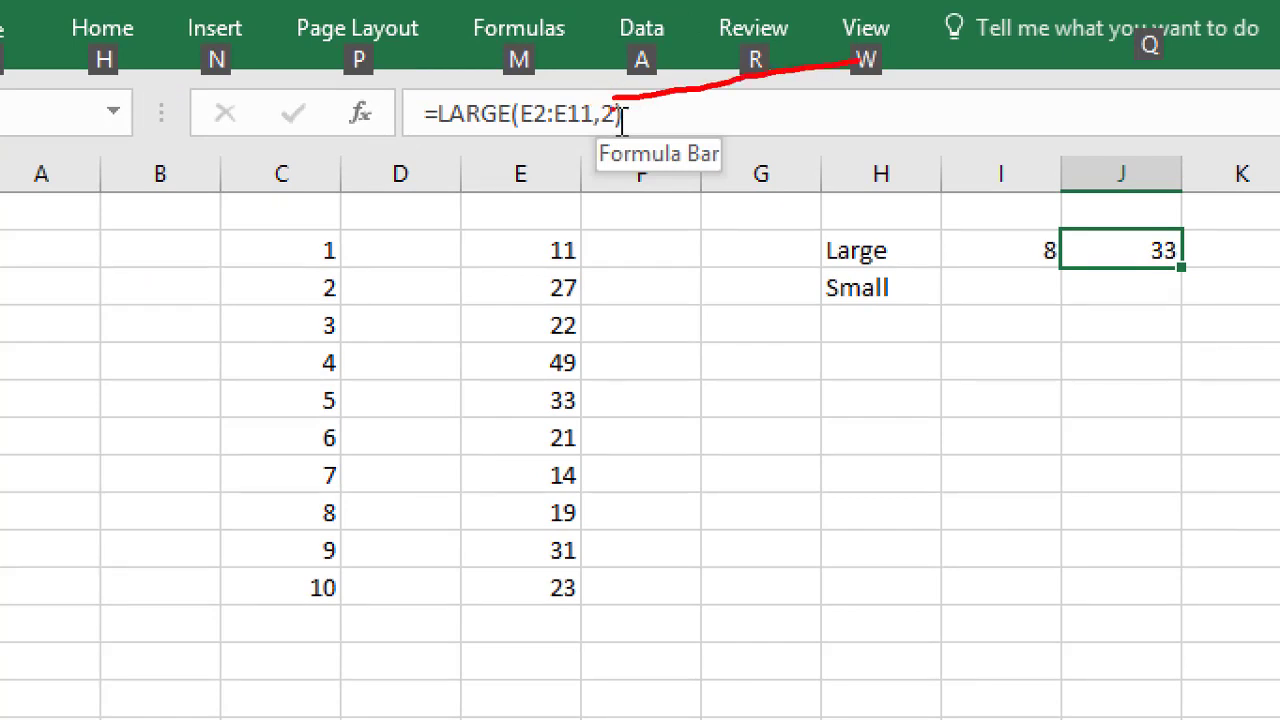
mouse_move(598, 97)
mouse_down()
mouse_move(605, 140)
mouse_move(612, 94)
mouse_up()
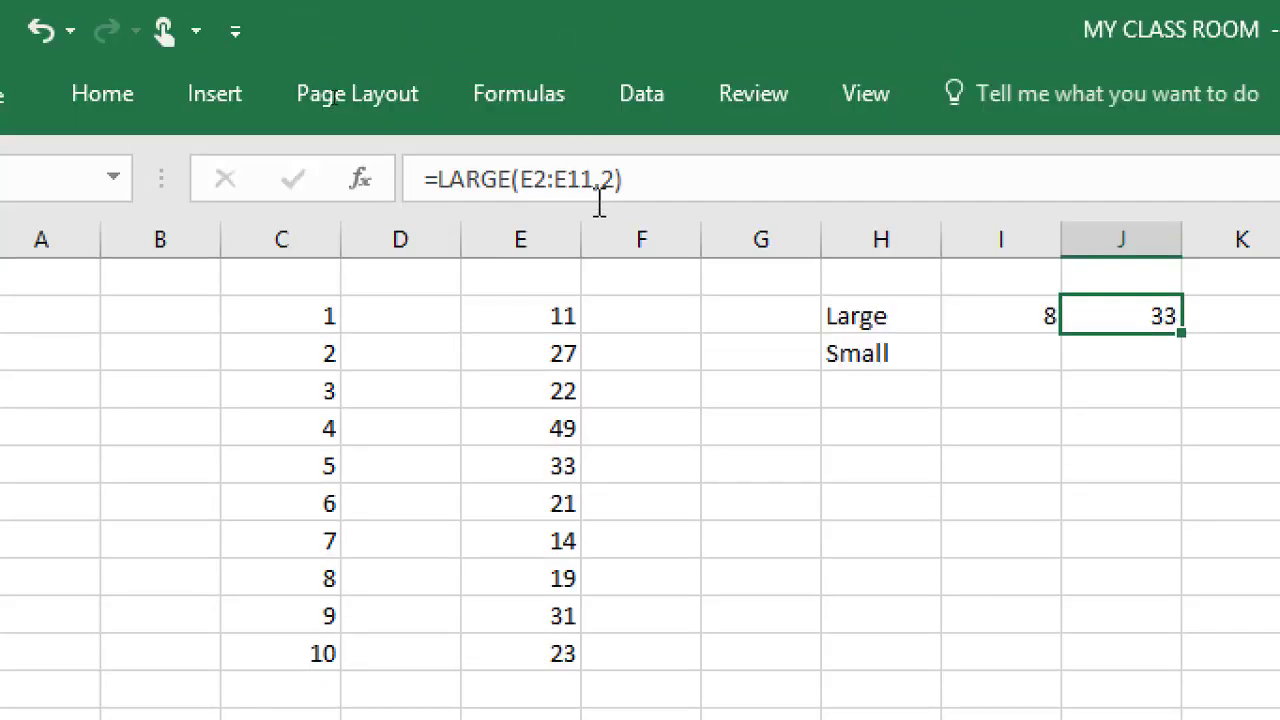
Step: Change J2's k argument from 2 to 3, giving =LARGE(E2:E11,3) = 31
click(602, 179)
key(Delete)
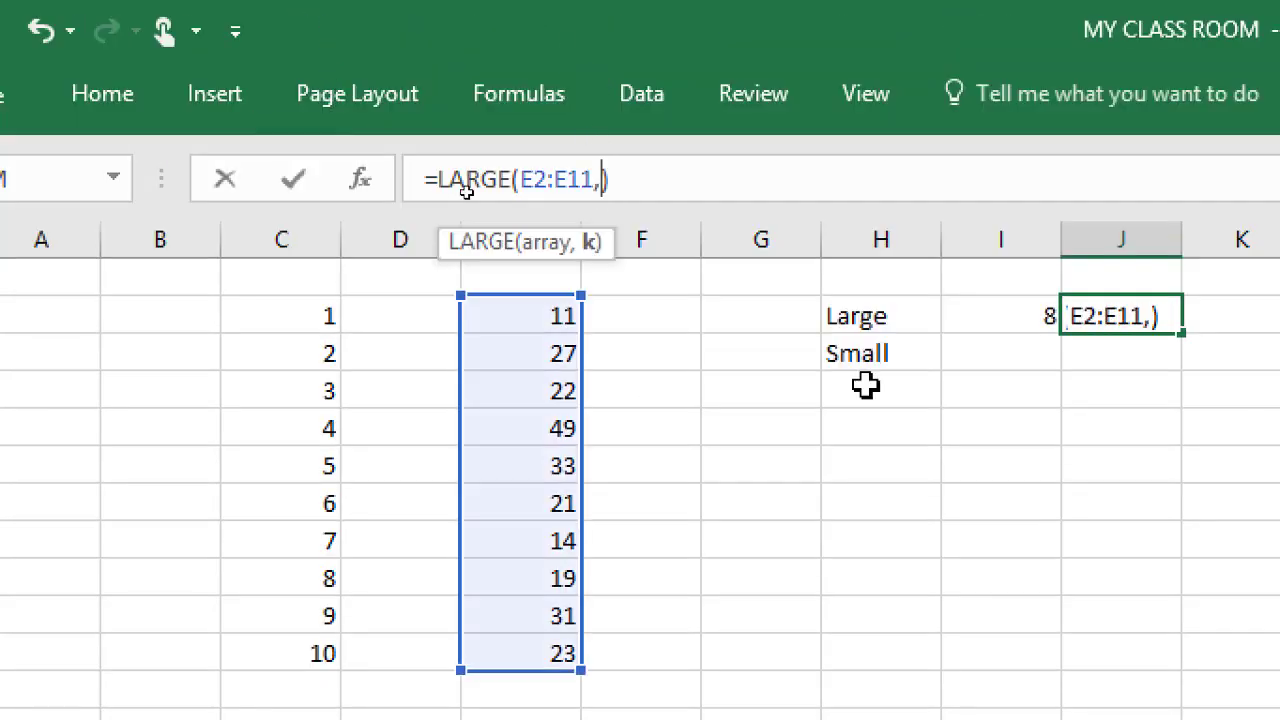
text(3)
key(Return)
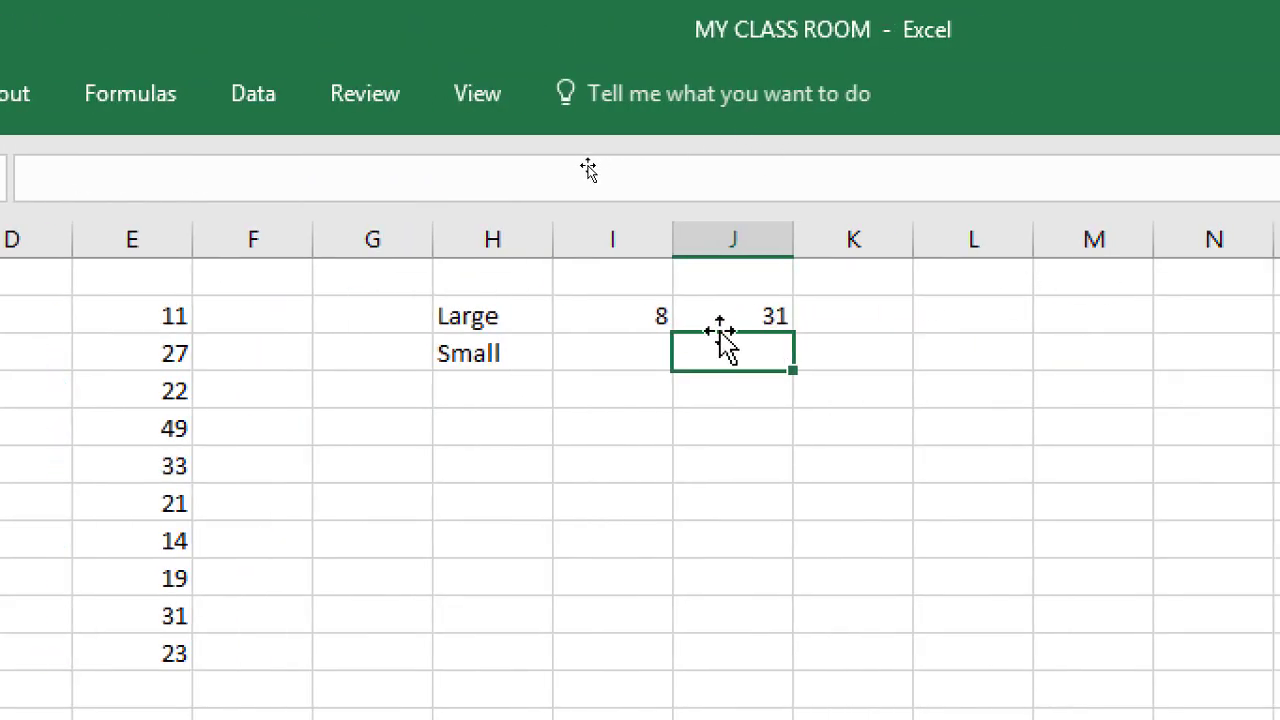
click(757, 315)
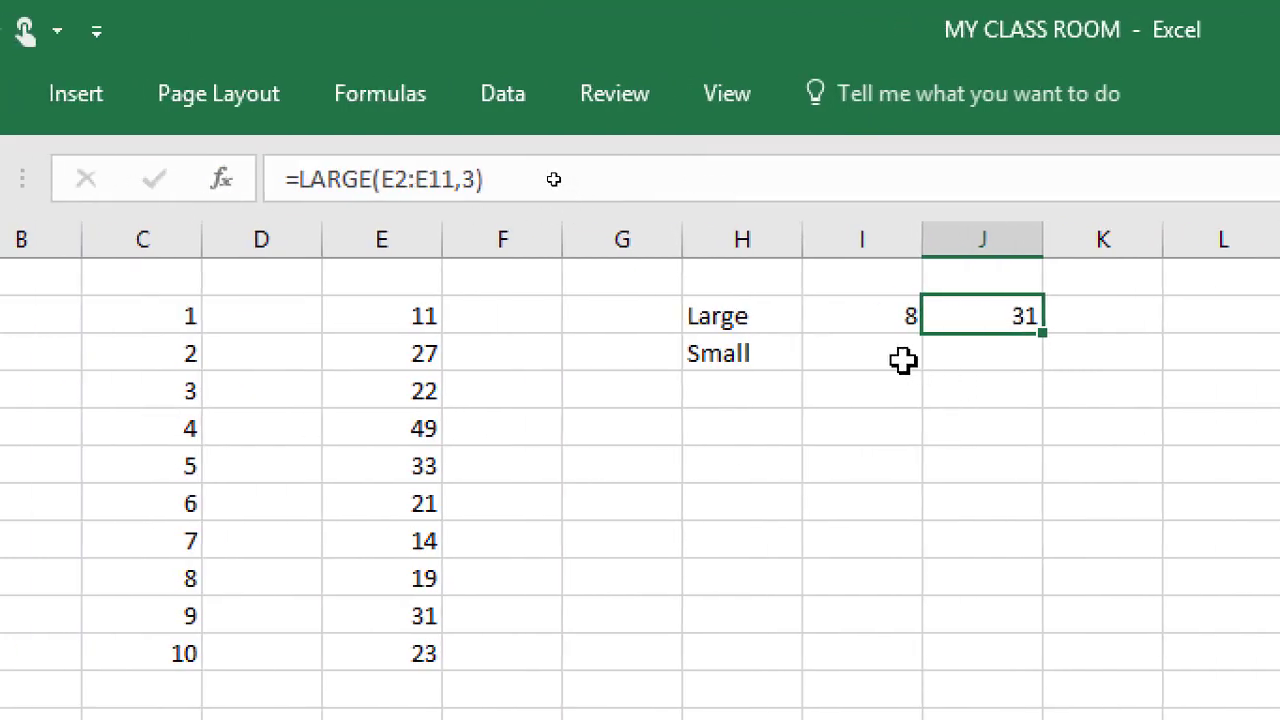
Step: Enter =SMALL(C2:C11,1) in I3, returning 1
click(897, 352)
text(=)
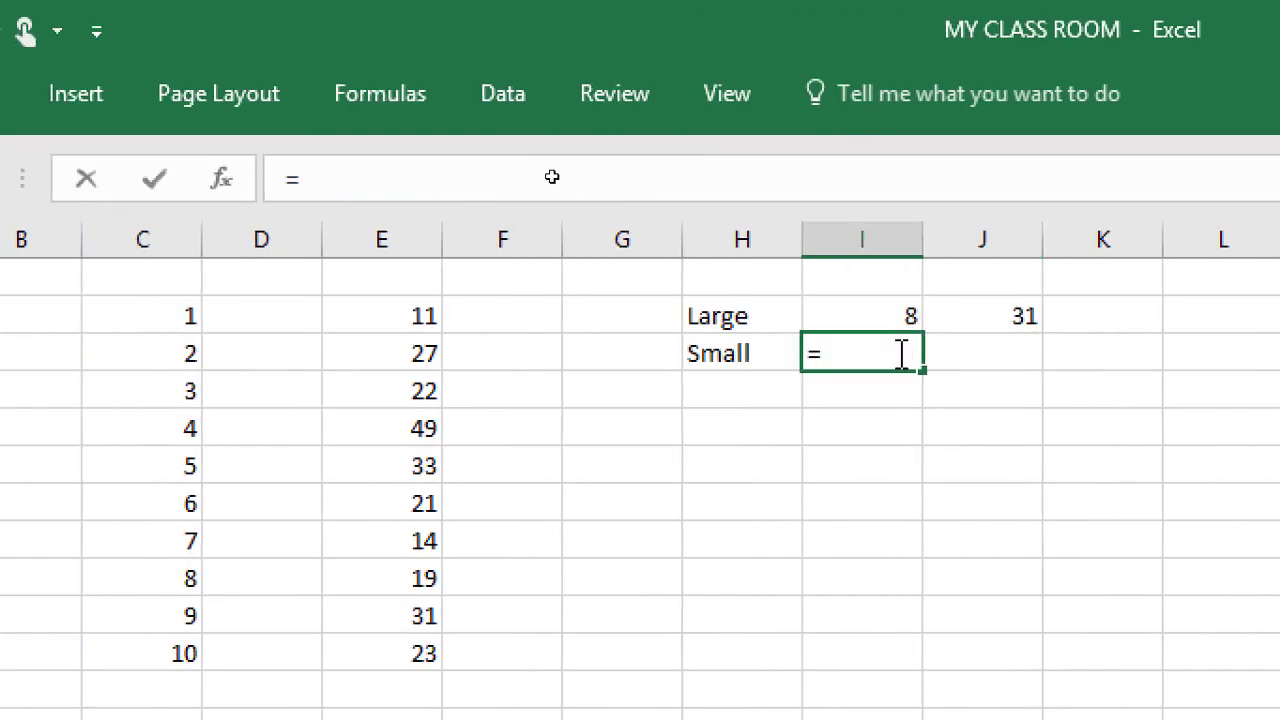
text(small)
key(Tab)
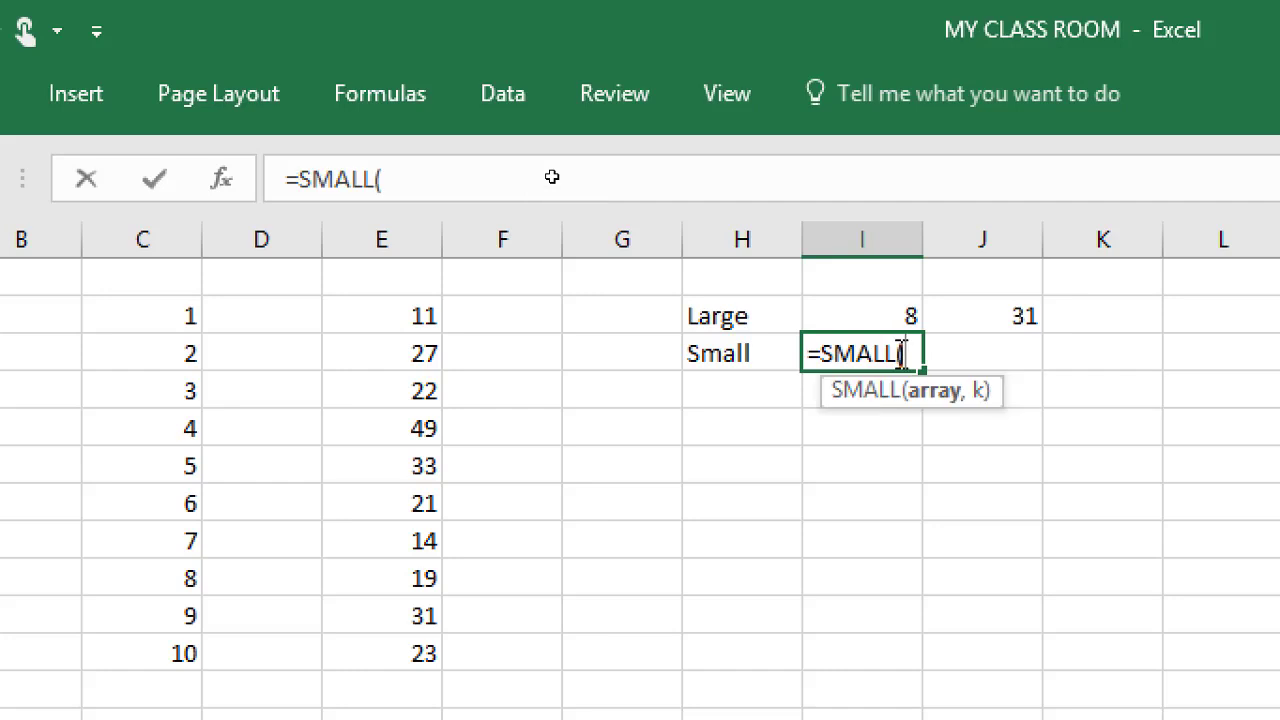
key(Left)
key(Left)
key(Left)
key(Left)
key(Left)
key(Left)
key(Up)
key(ctrl+shift+Down)
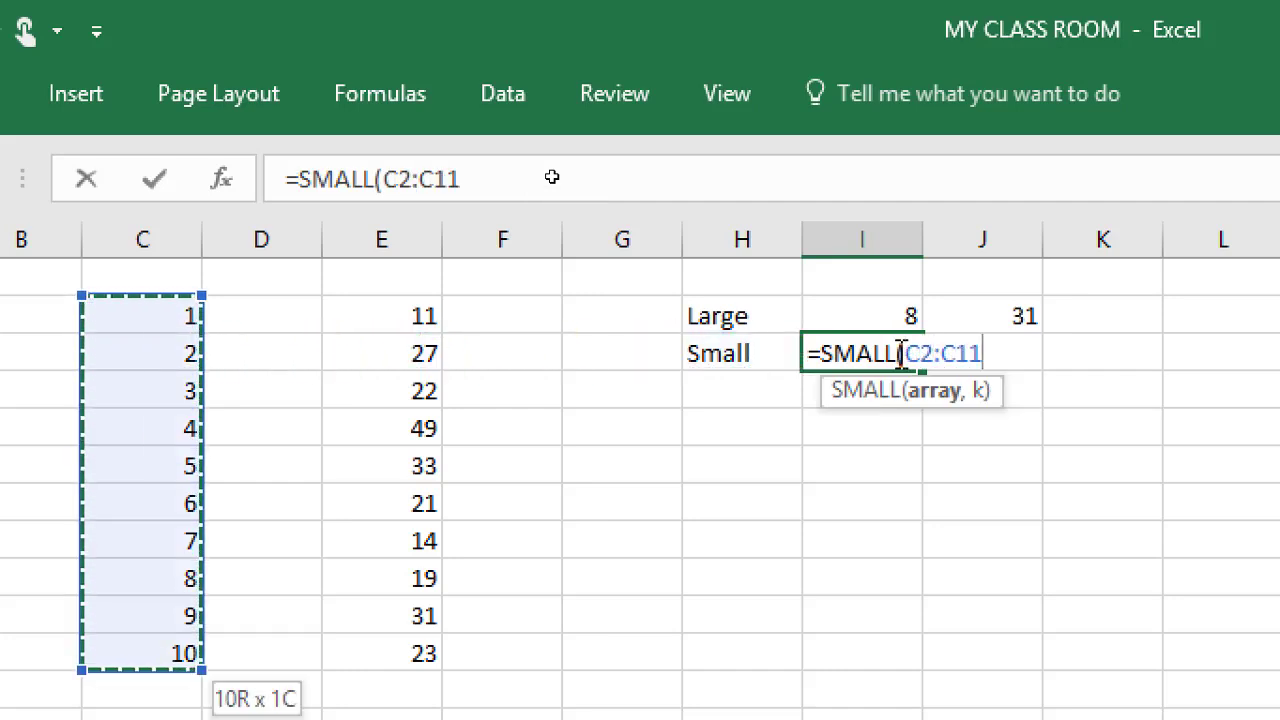
text(,)
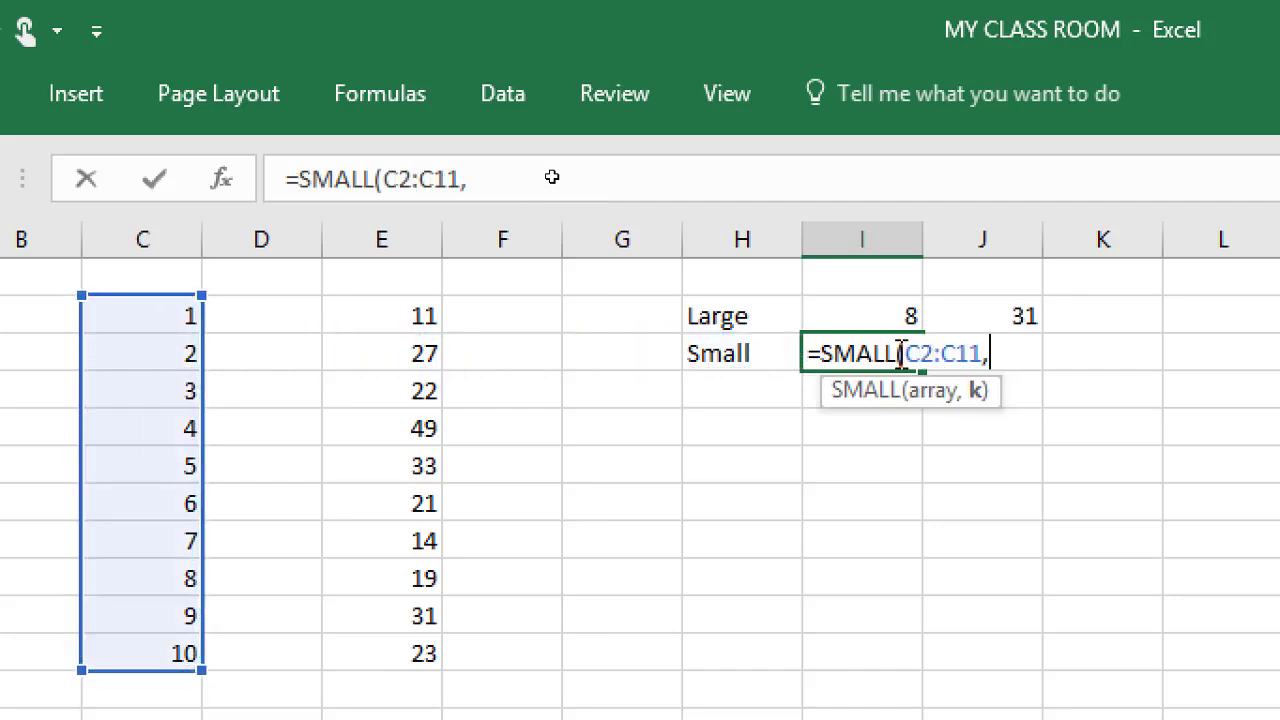
text(1)
key(Return)
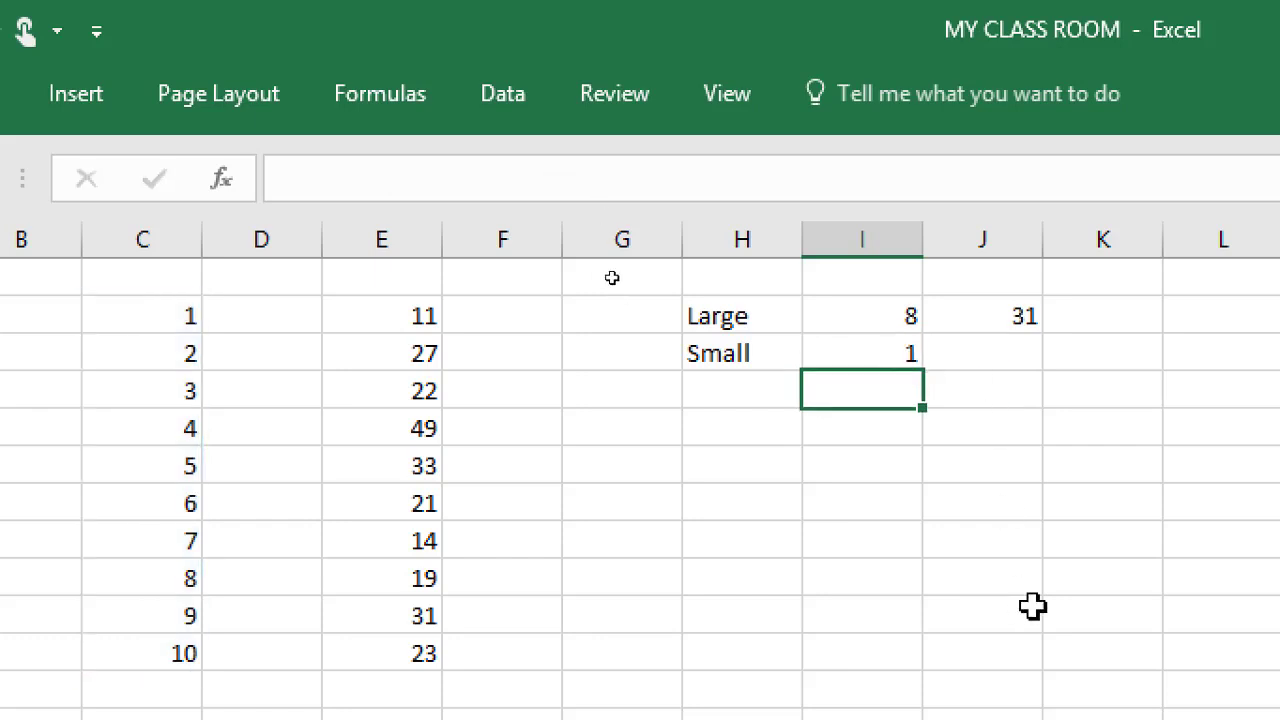
click(902, 346)
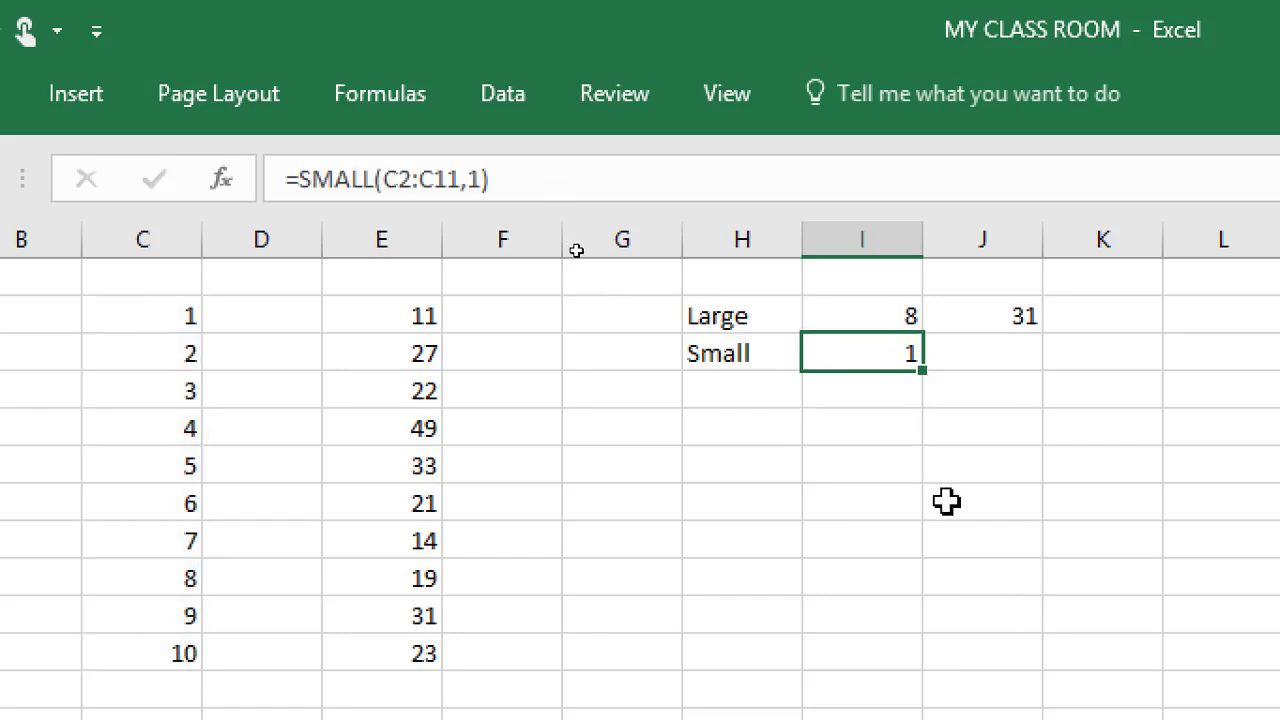
Step: Change the SMALL formula's k argument from 1 to 2 so I3 returns 2
click(480, 180)
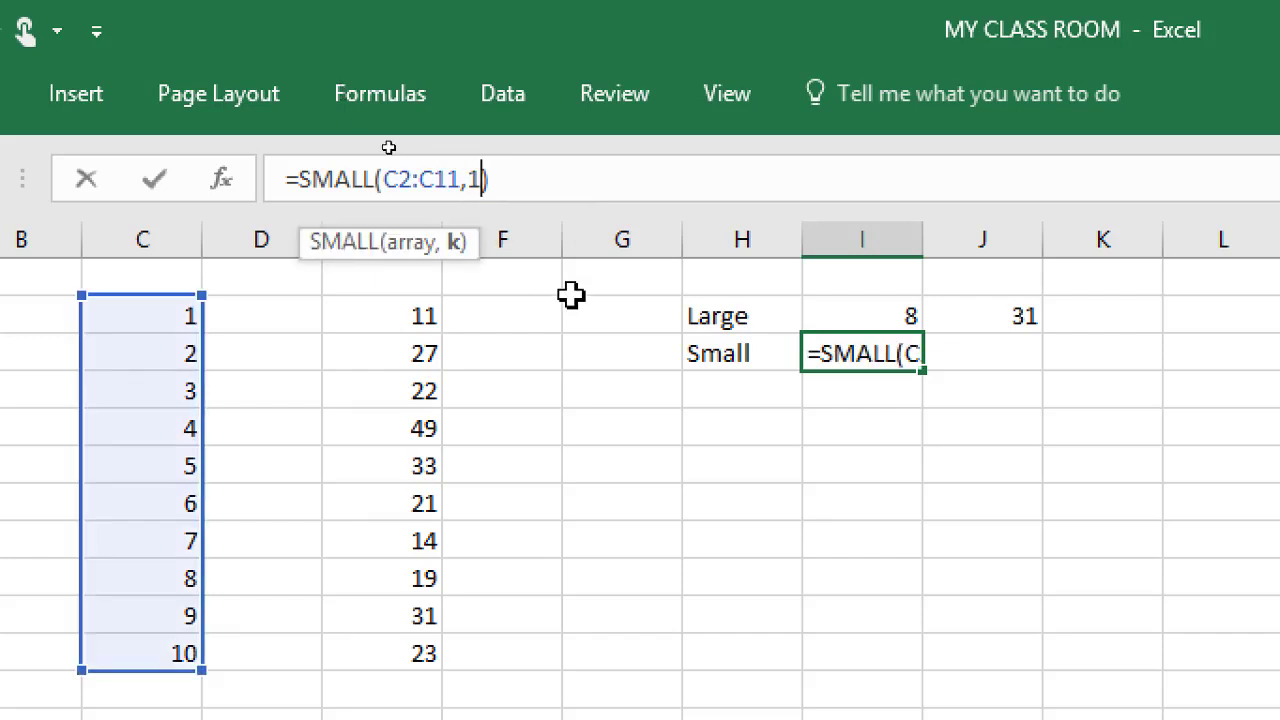
key(BackSpace)
text(2)
key(Return)
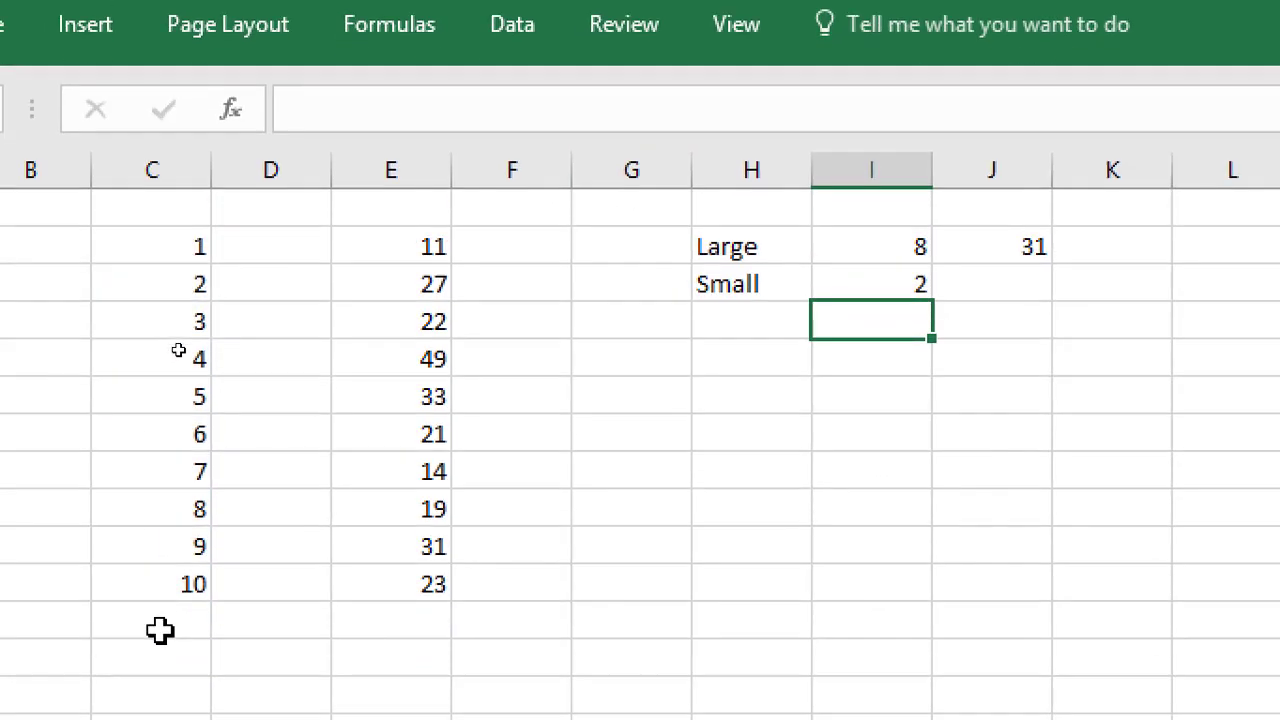
Step: Enter =SMALL(E2:E11,1) in J3, returning 11
click(1043, 282)
text(=s)
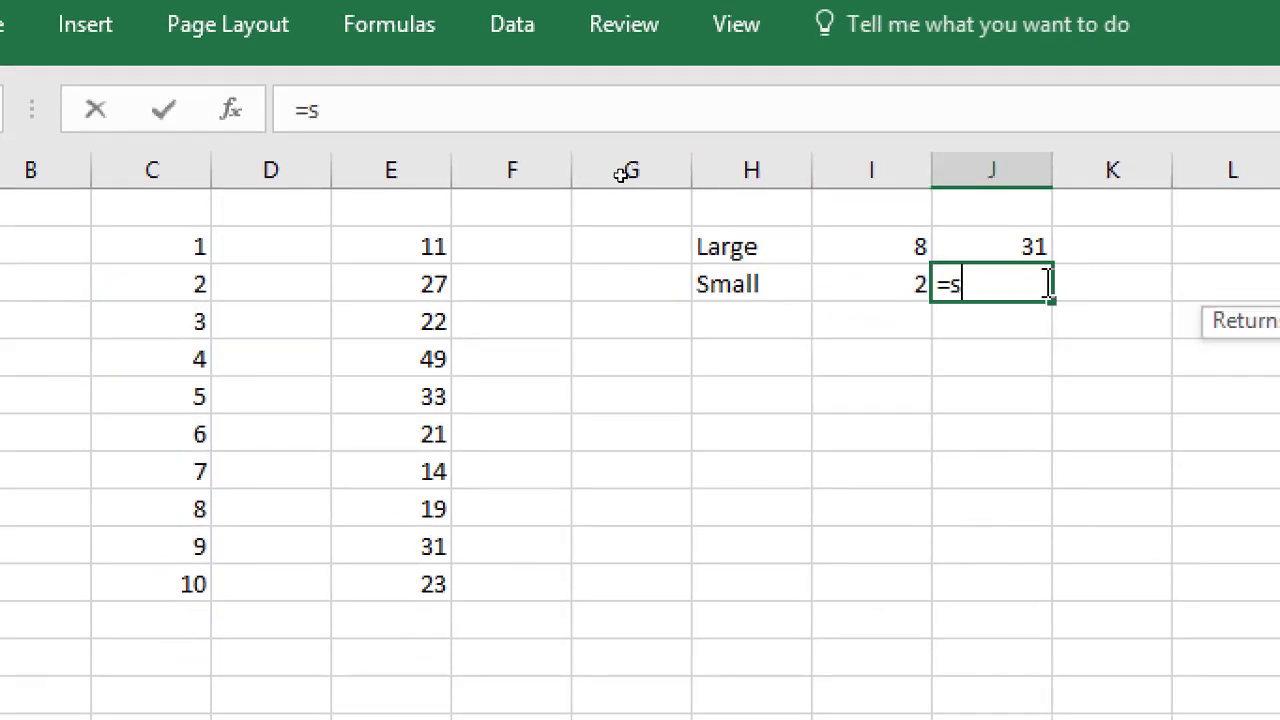
text(marll)
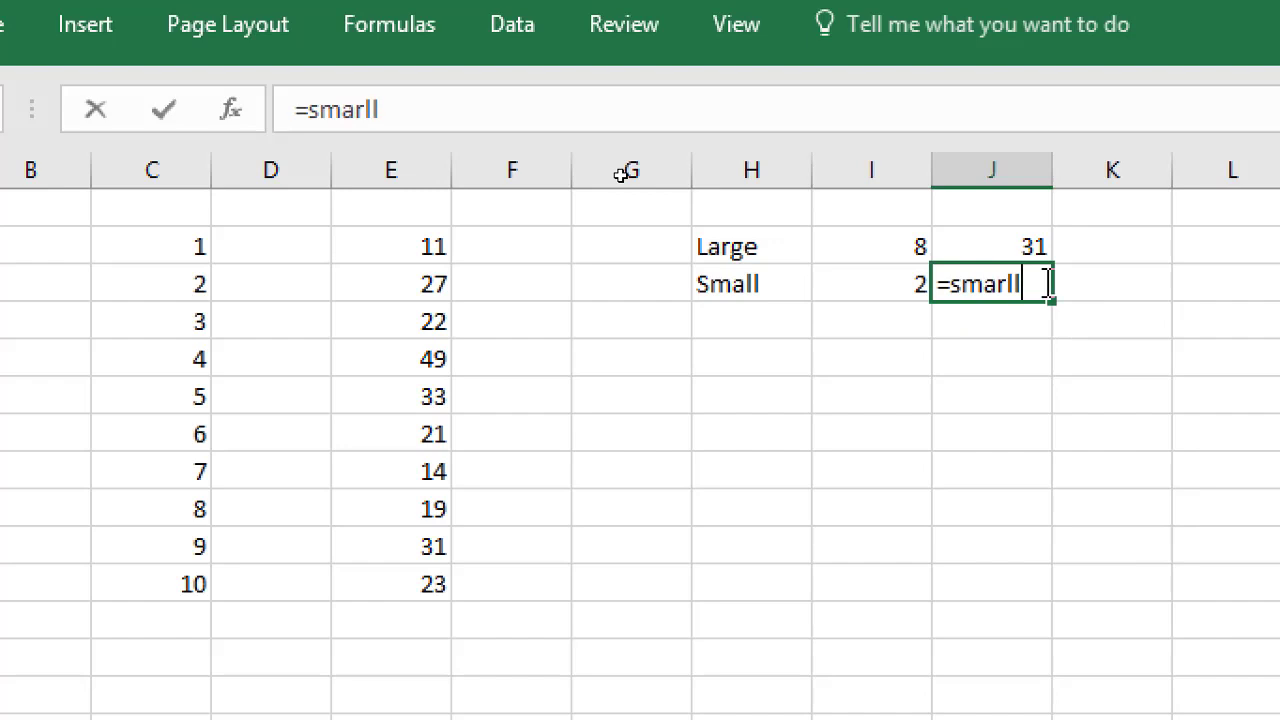
key(BackSpace)
key(BackSpace)
key(BackSpace)
key(Tab)
key(Left)
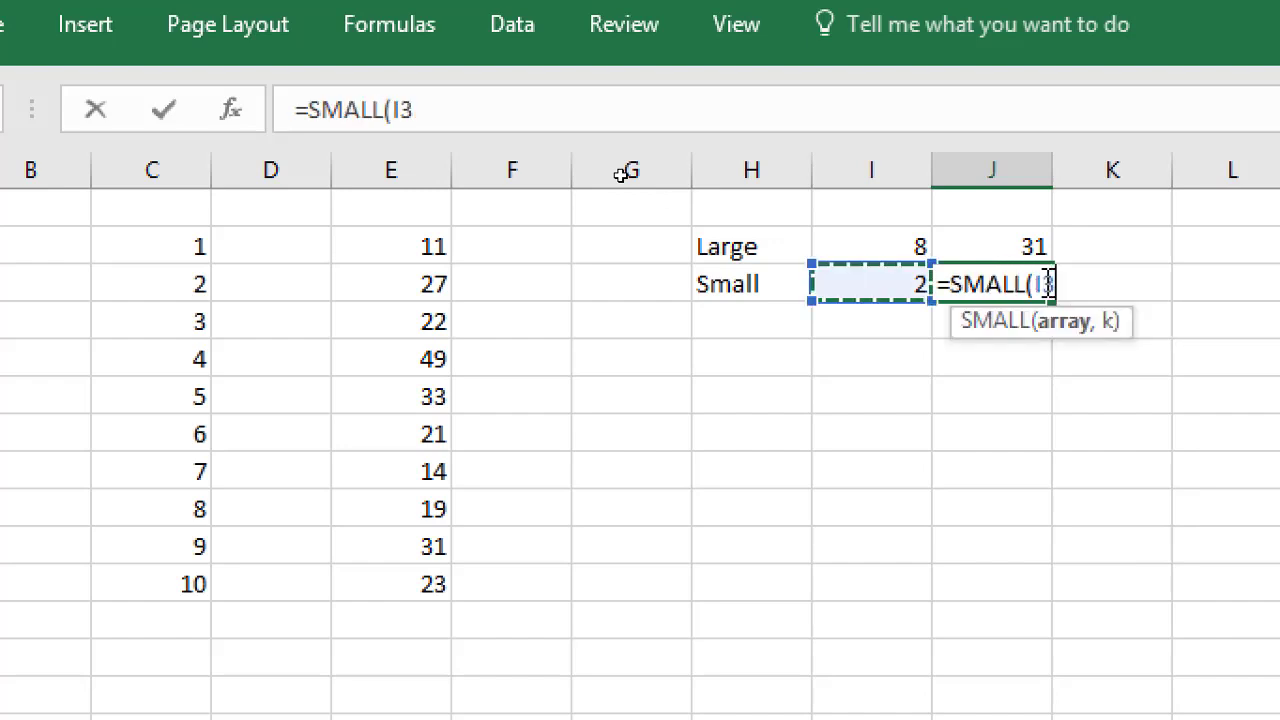
key(Left)
key(Left)
key(Left)
key(Up)
key(ctrl+shift+Down)
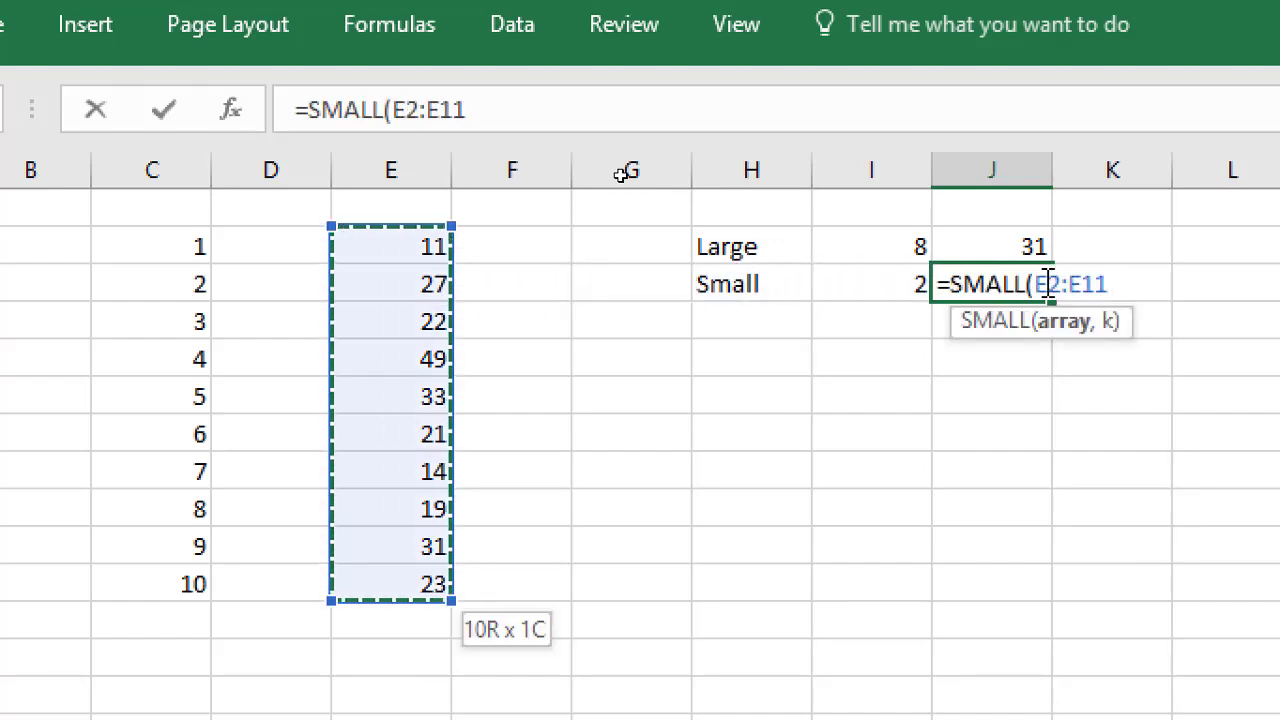
text(,1)
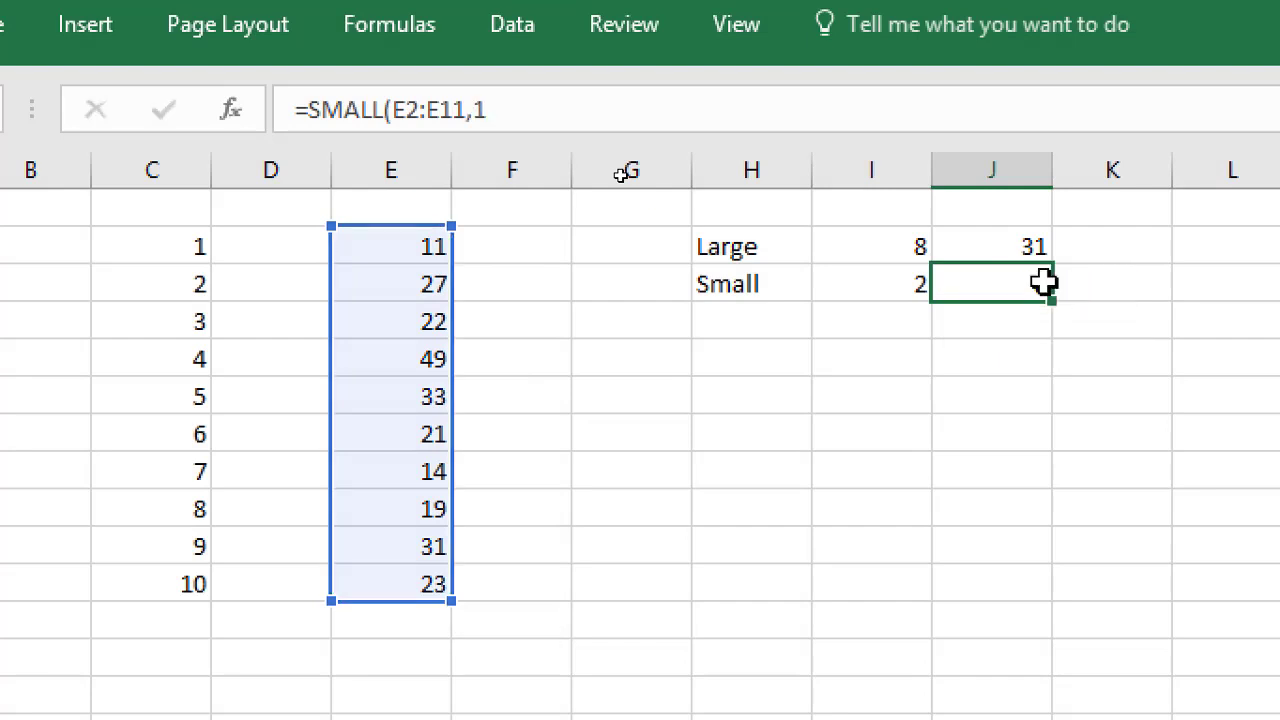
key(Return)
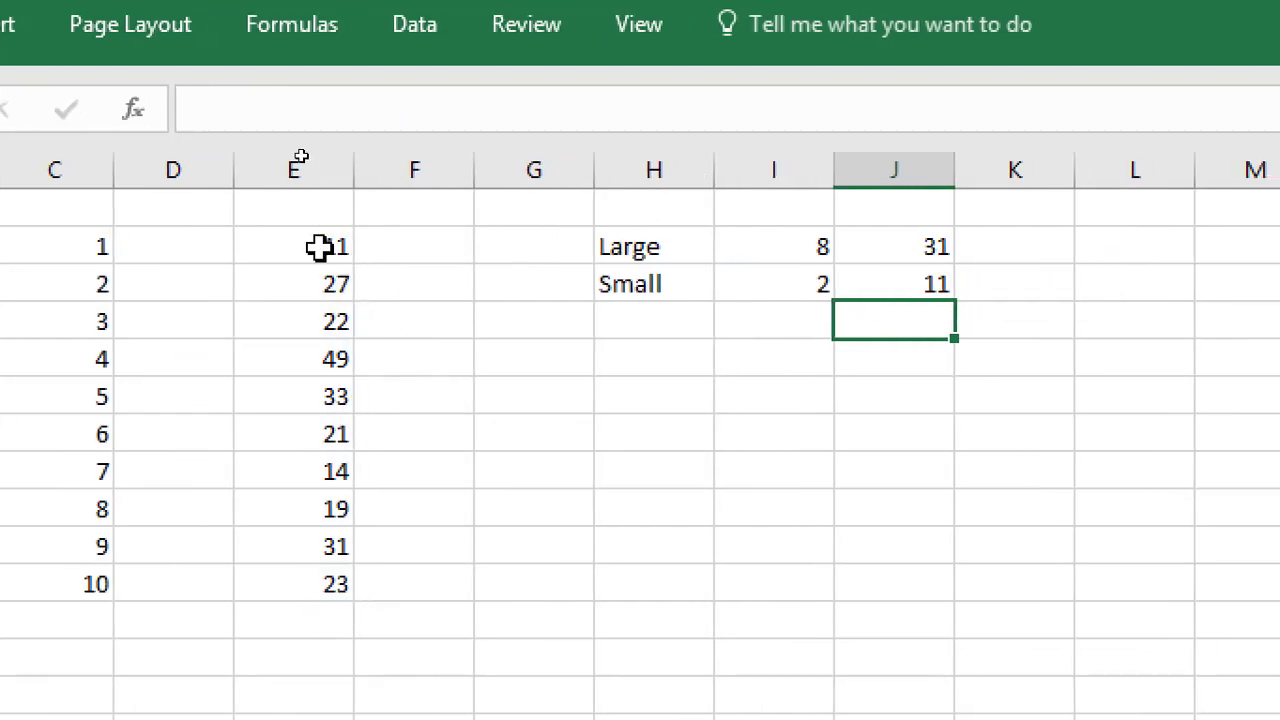
Step: Compare the J2 and J3 formulas with column E and draw a note line from J3 to E2
click(323, 246)
click(899, 262)
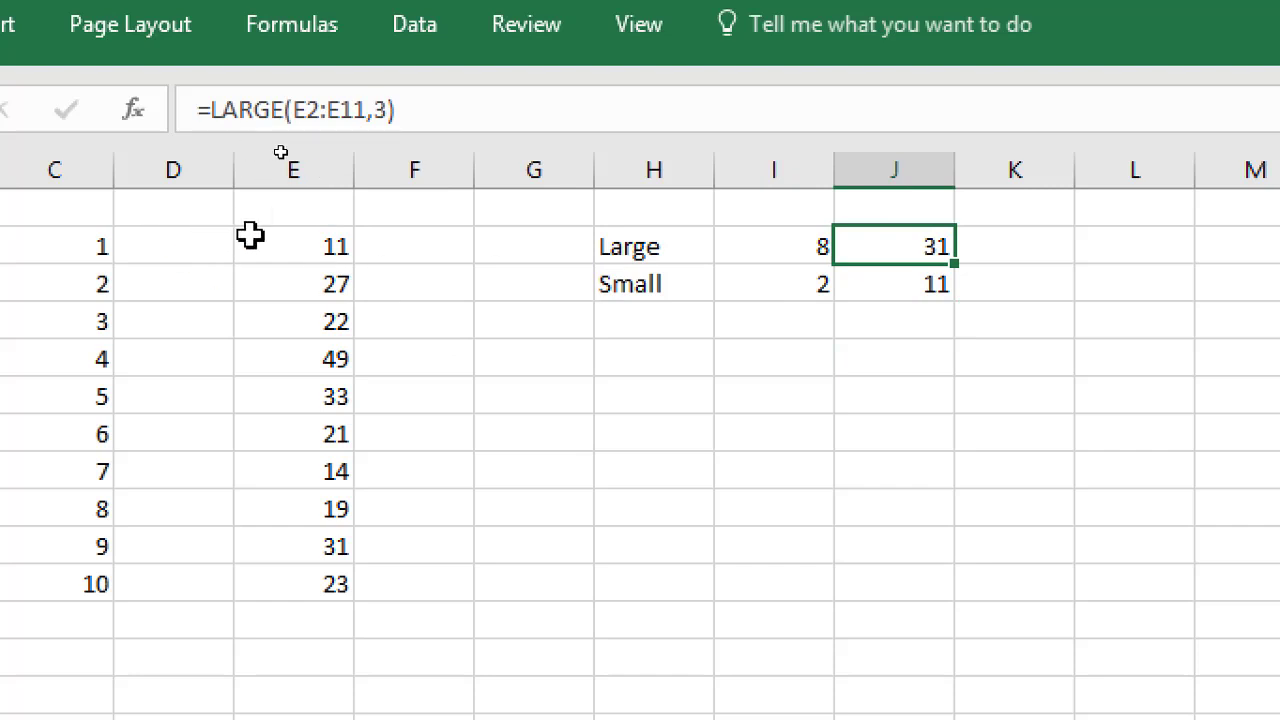
click(285, 242)
click(931, 284)
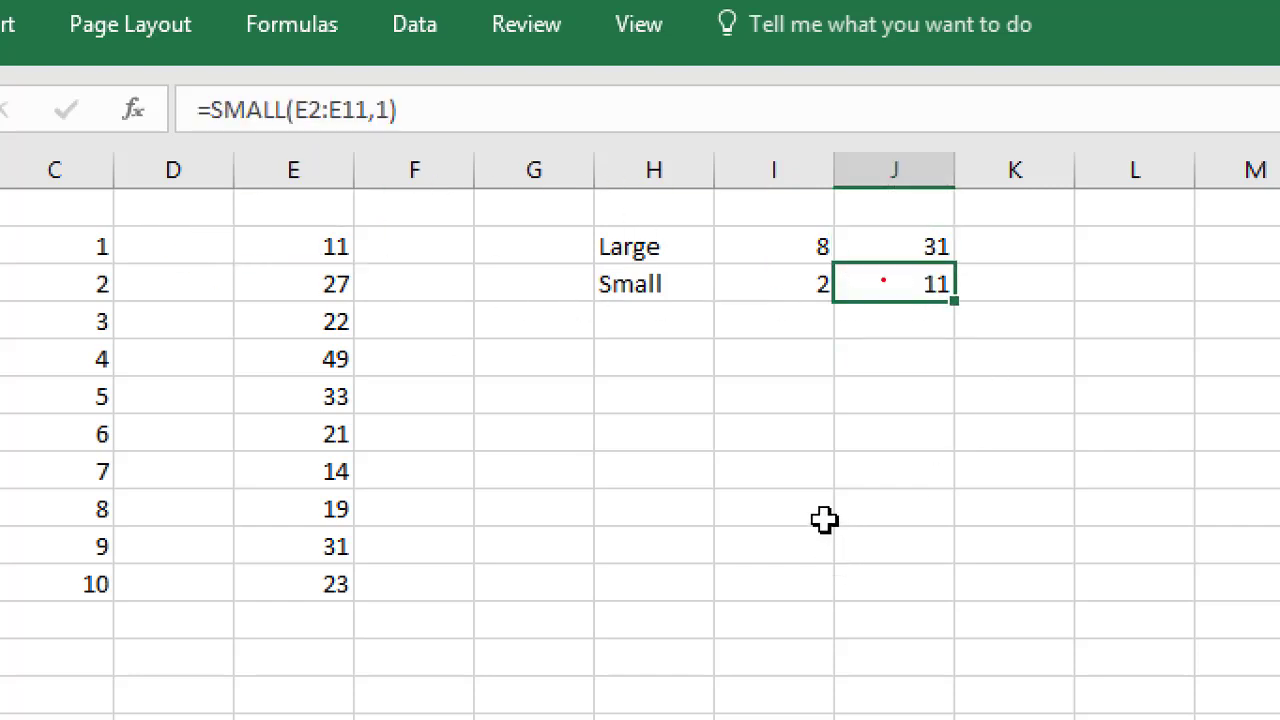
drag(883, 280, 374, 255)
Step: Open J3's SMALL formula for editing and re-confirm it unchanged after a stray '='
click(389, 110)
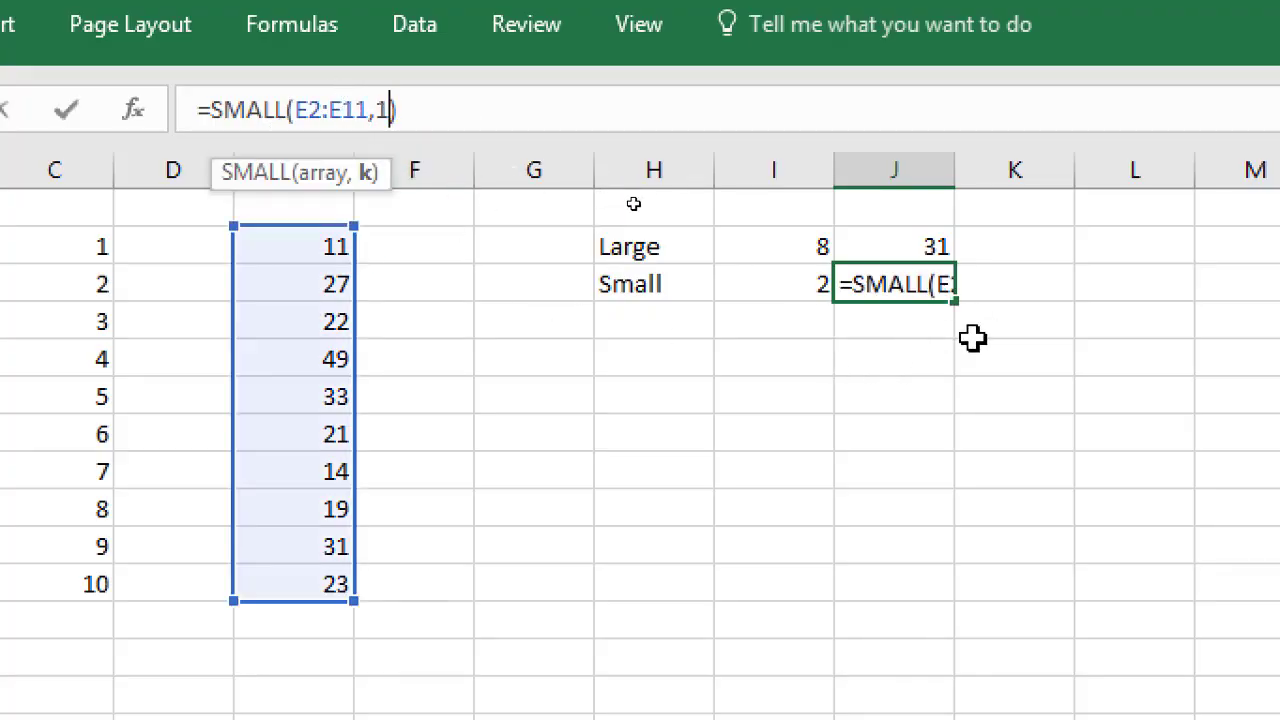
text(=)
key(BackSpace)
key(ctrl+Return)
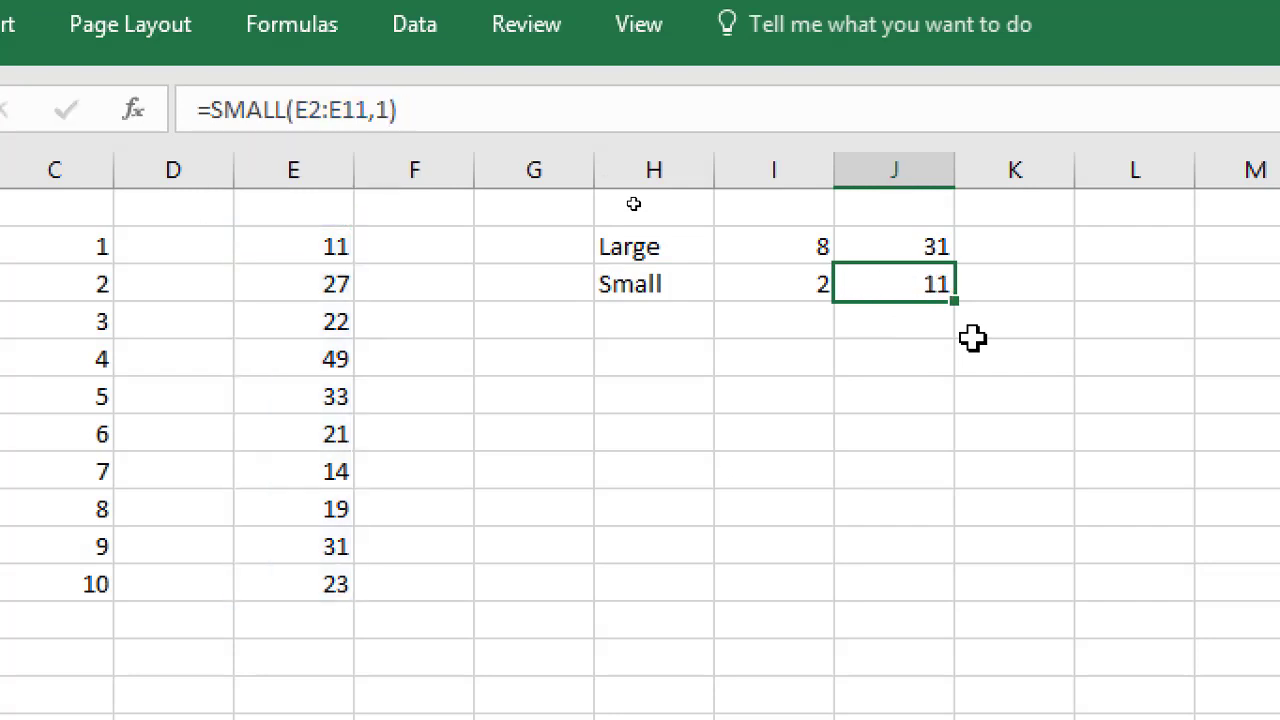
Step: Enter =SMALL(E2:E11,2) in J3 so it returns 14, the second smallest value
text(=small)
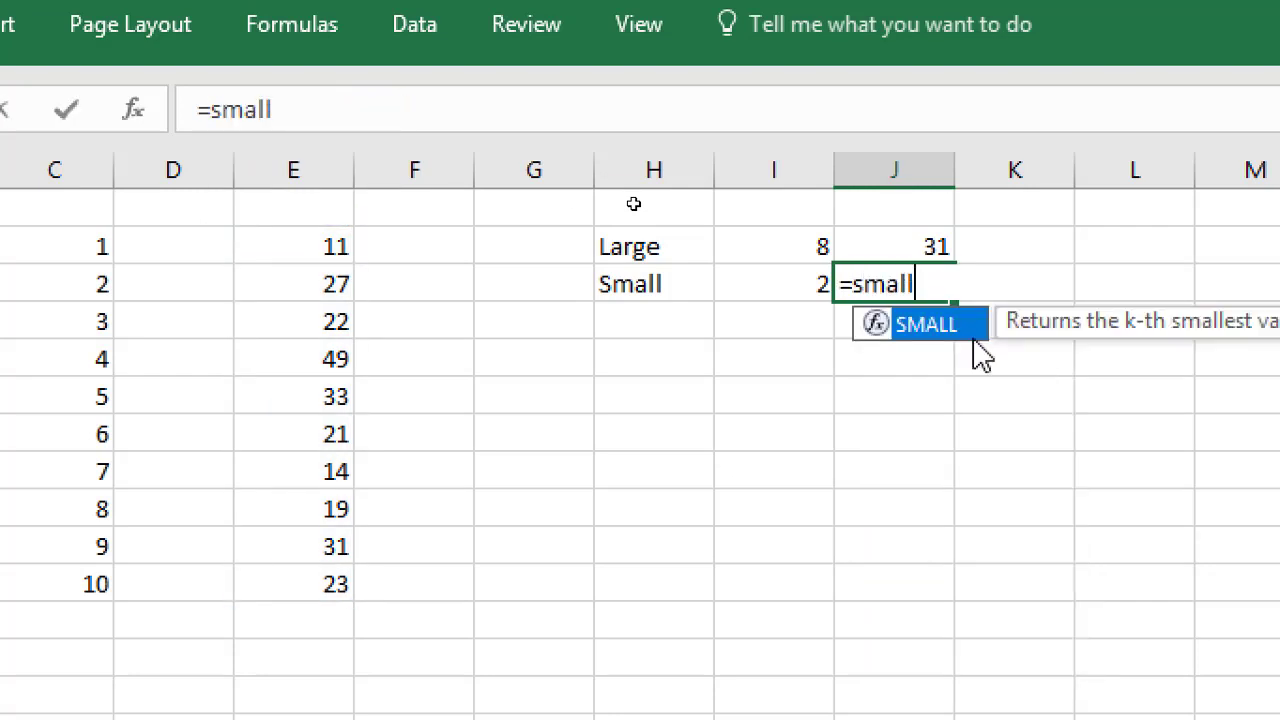
key(Tab)
key(Left)
key(Left)
key(Left)
key(Left)
key(Left)
key(Up)
key(ctrl+shift+Down)
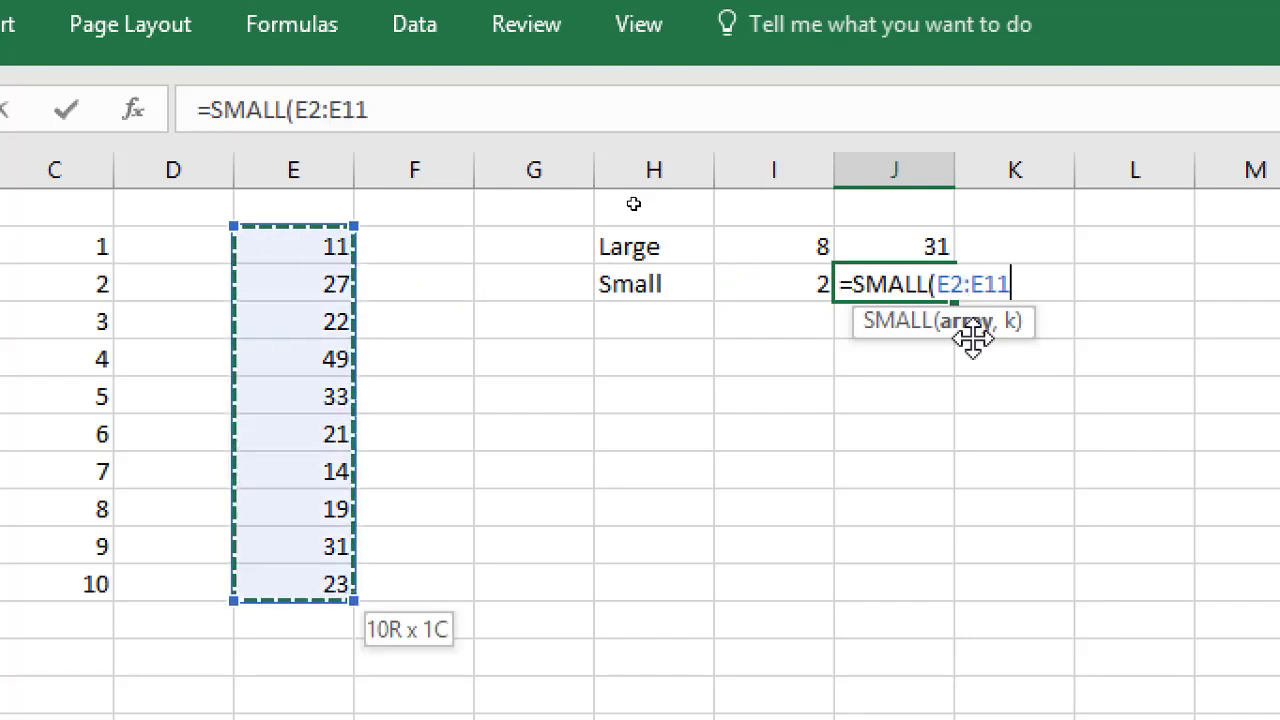
text(,)
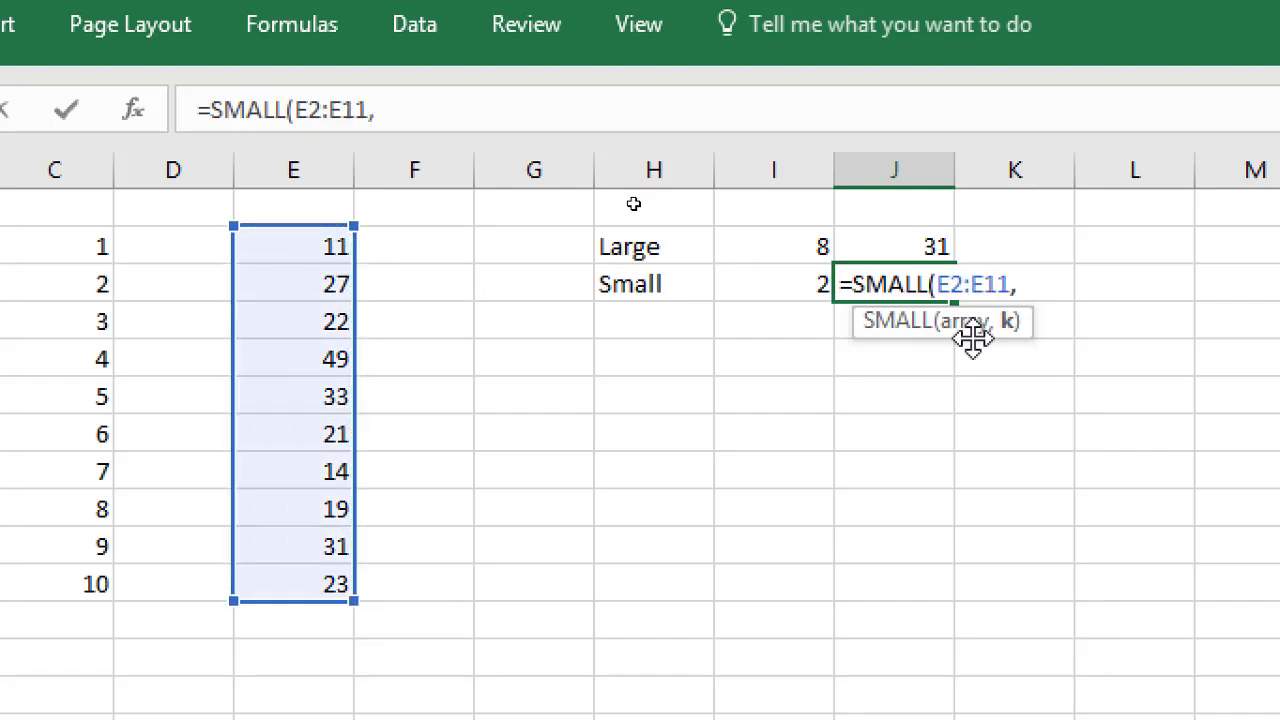
text(2)
key(Return)
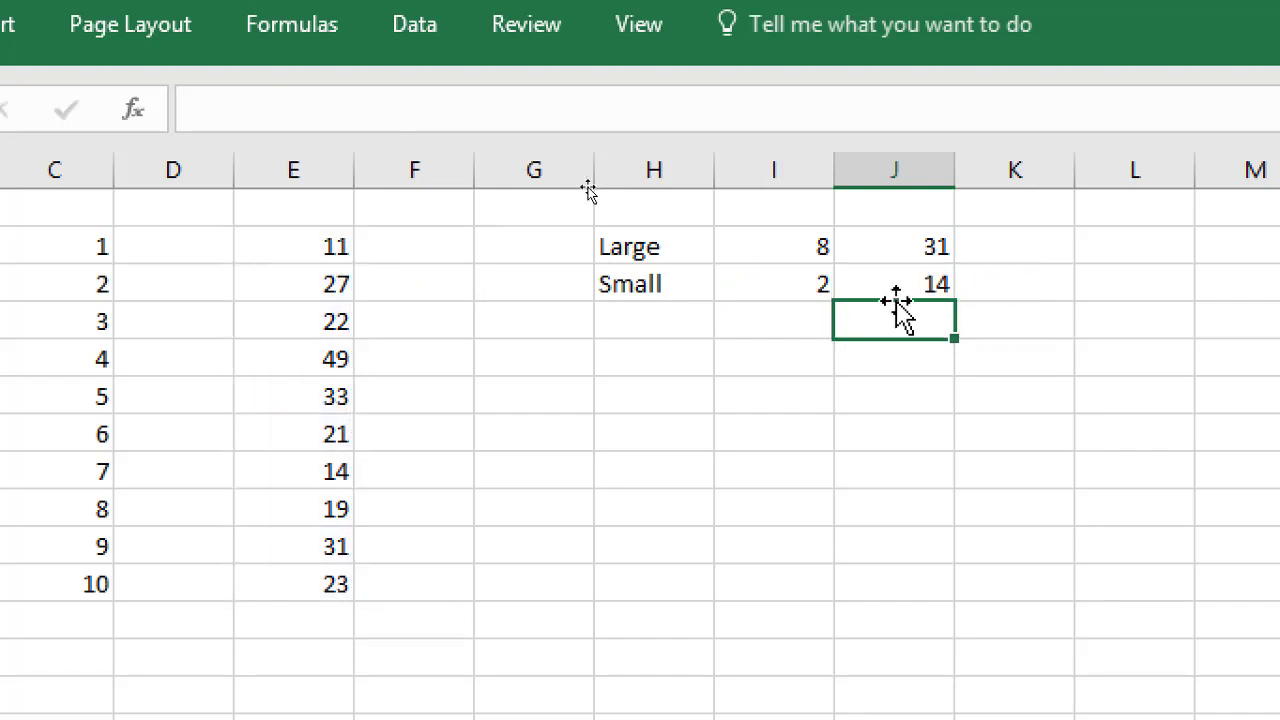
Step: Check the column E values 11, 14, 21 and 19 against the result
click(320, 246)
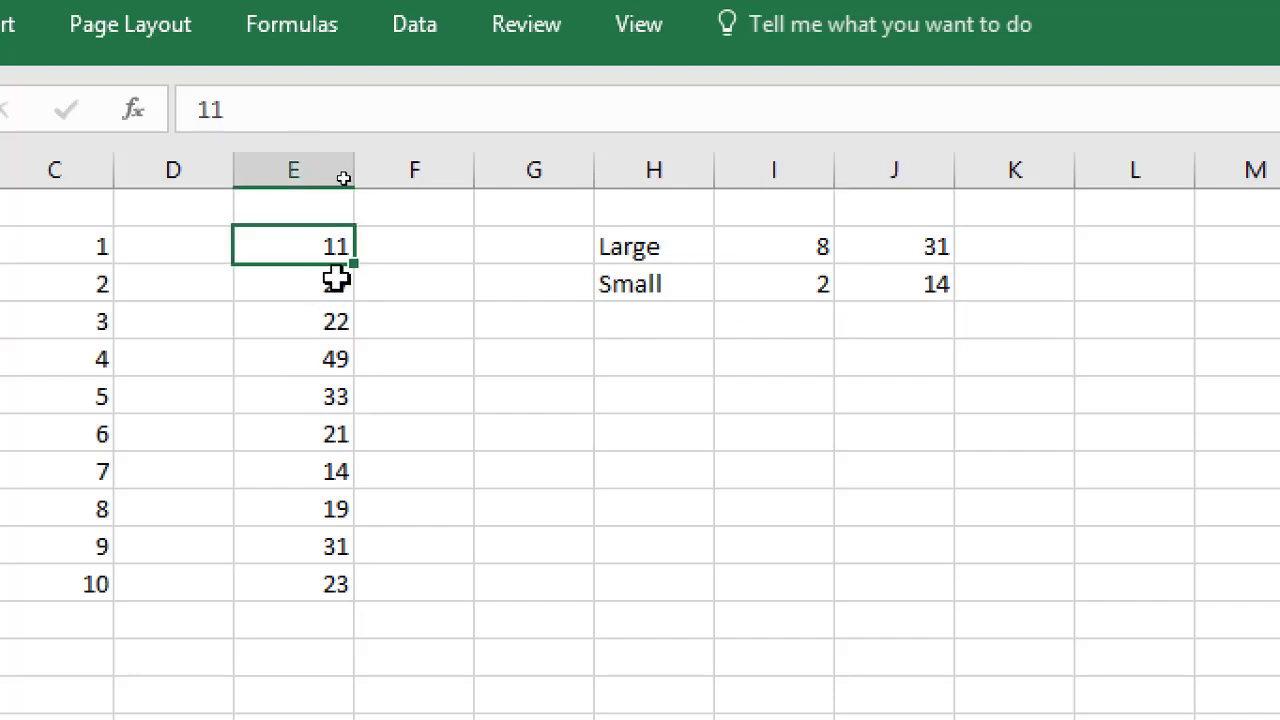
click(337, 472)
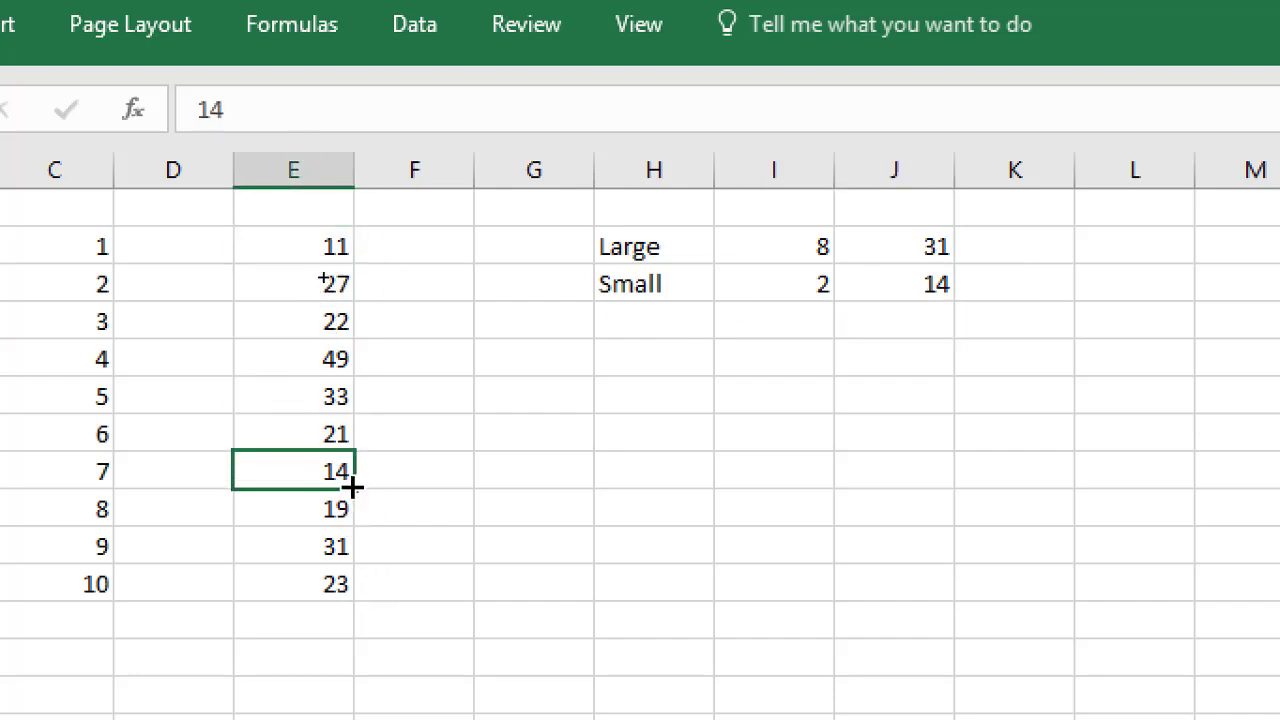
click(329, 434)
click(340, 512)
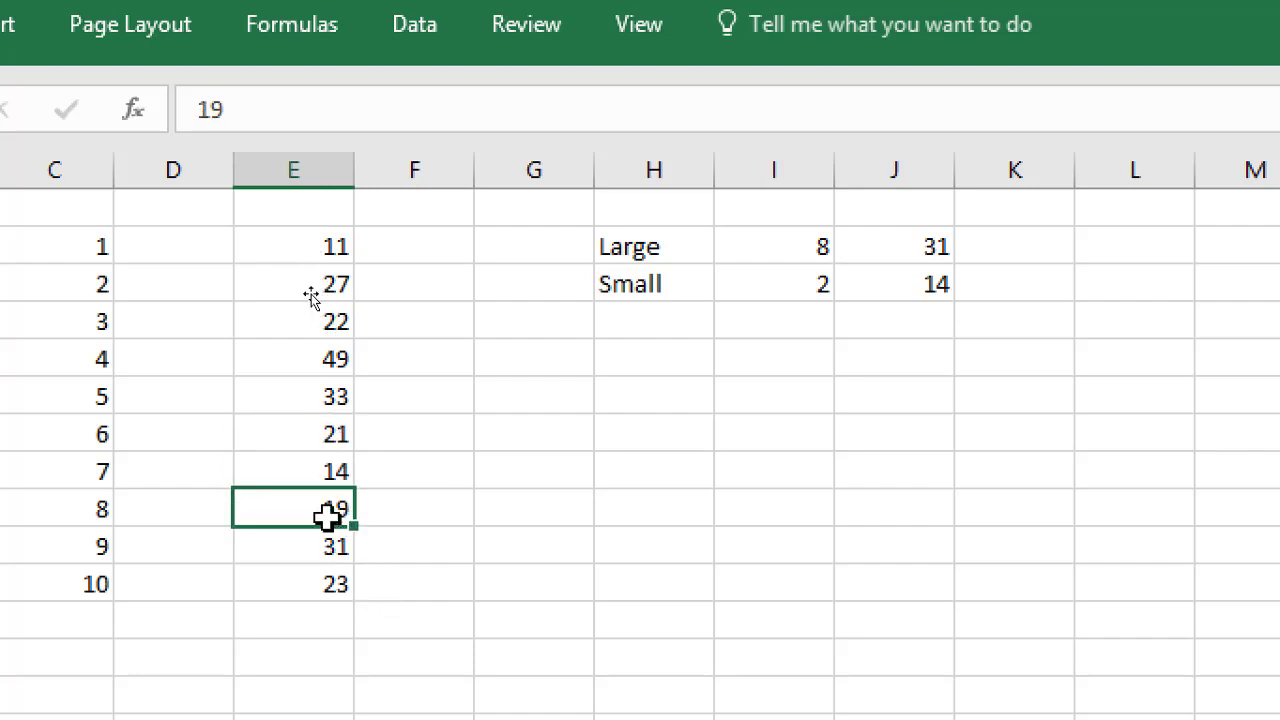
Step: Change the SMALL formula's k argument in J3 to 3 so it shows 19
click(891, 284)
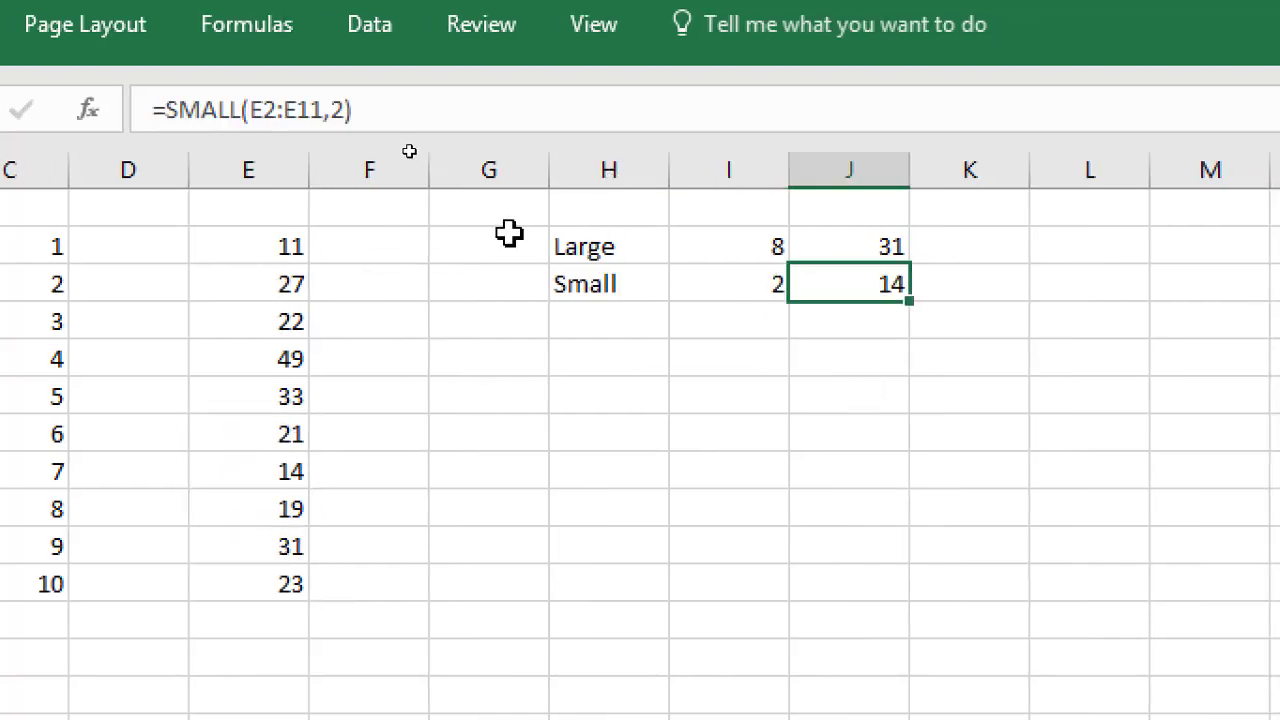
click(345, 108)
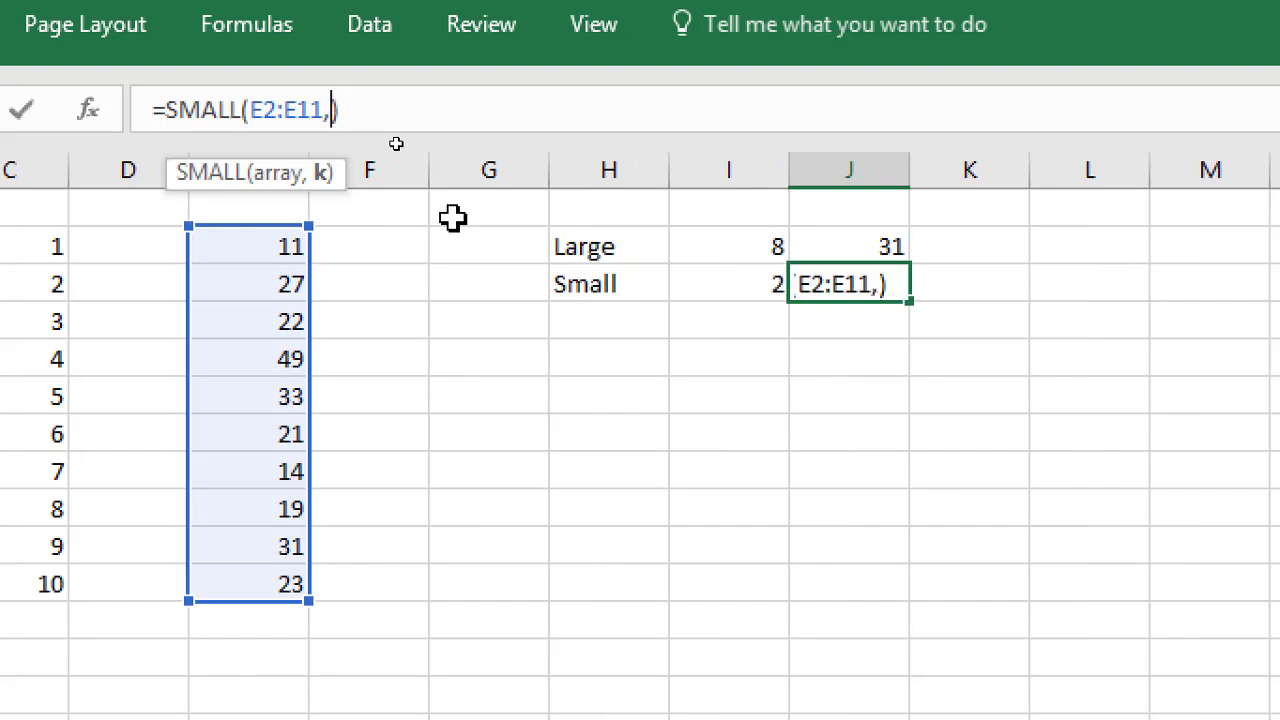
key(Return)
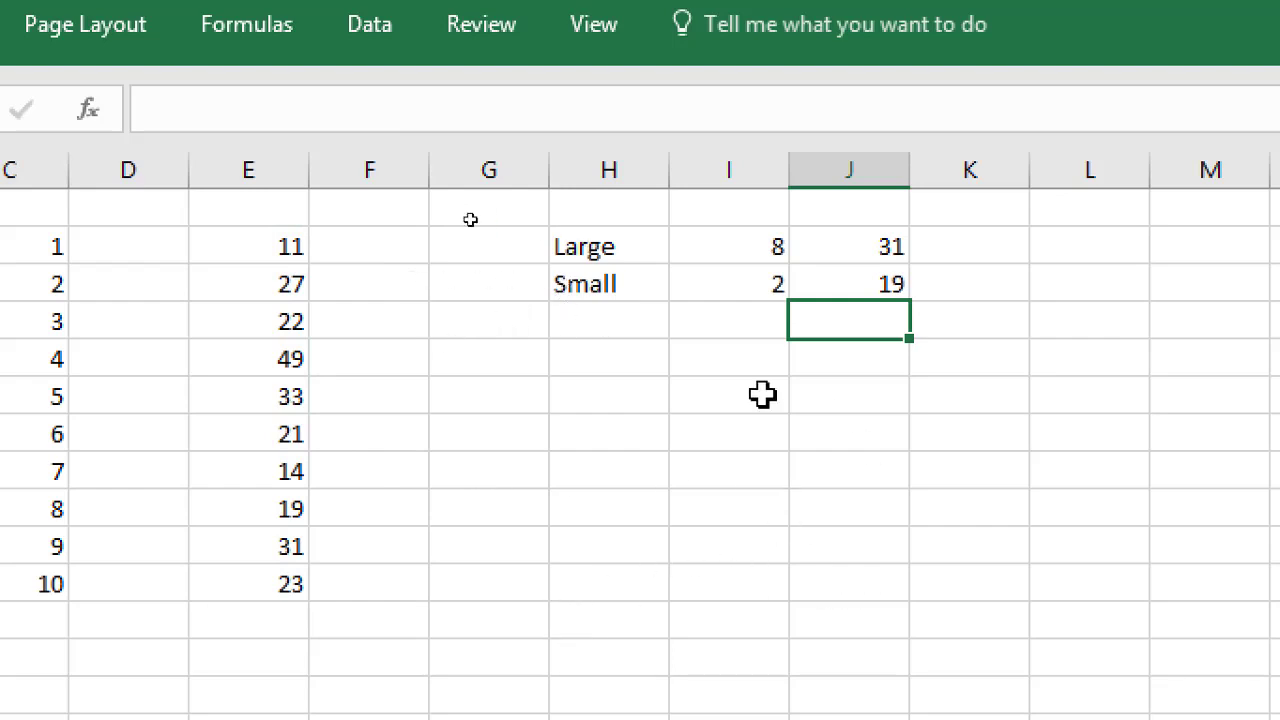
Step: Review column E values such as 49 and 33 against the Large and Small results
drag(254, 240, 278, 580)
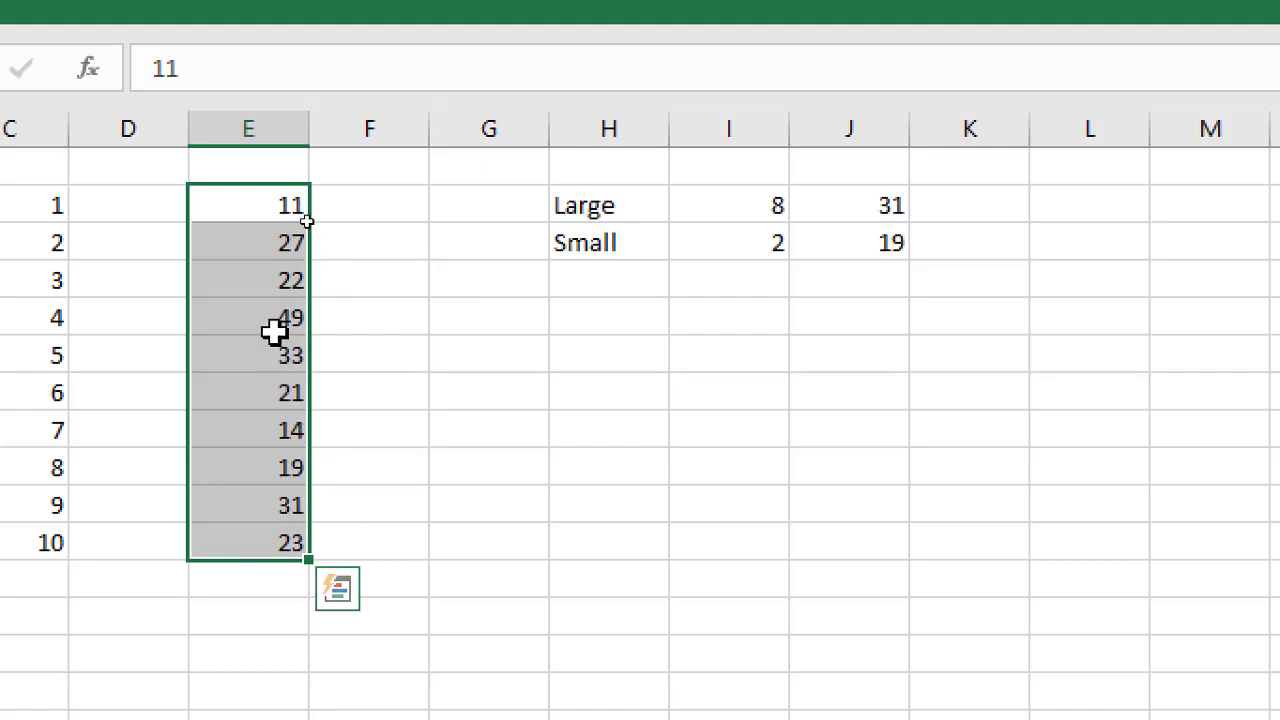
click(274, 322)
click(288, 362)
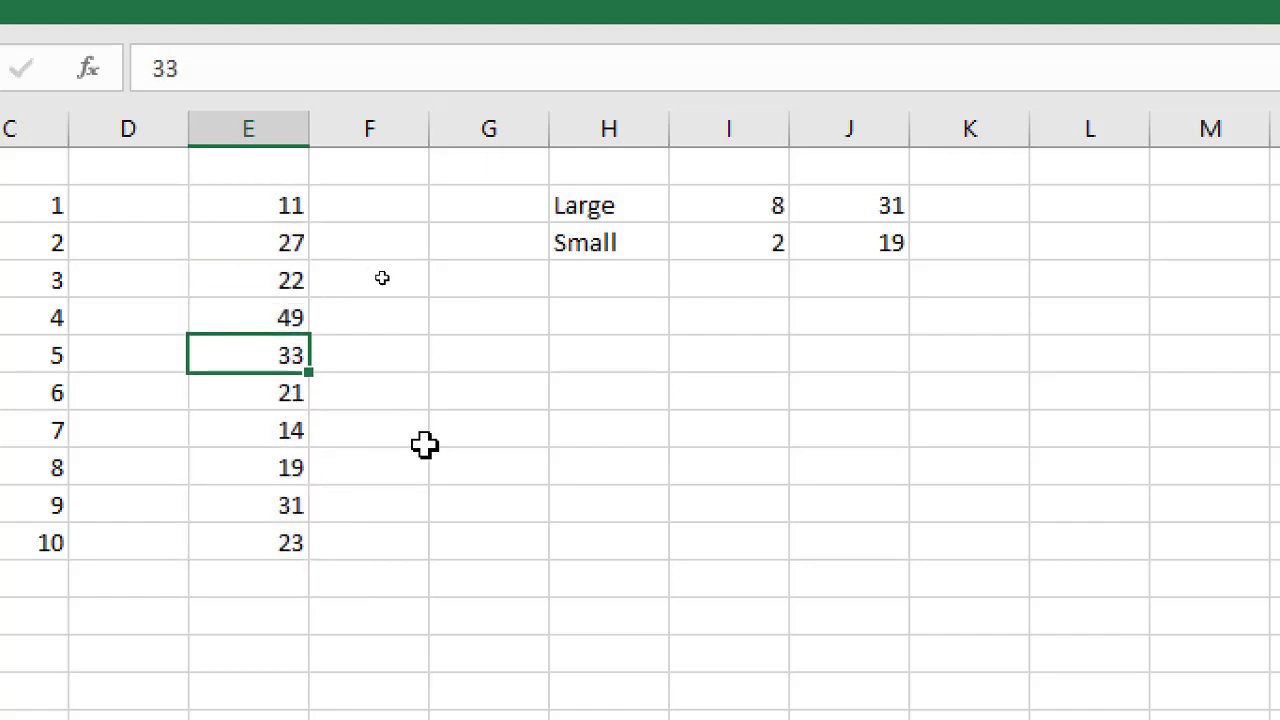
click(625, 200)
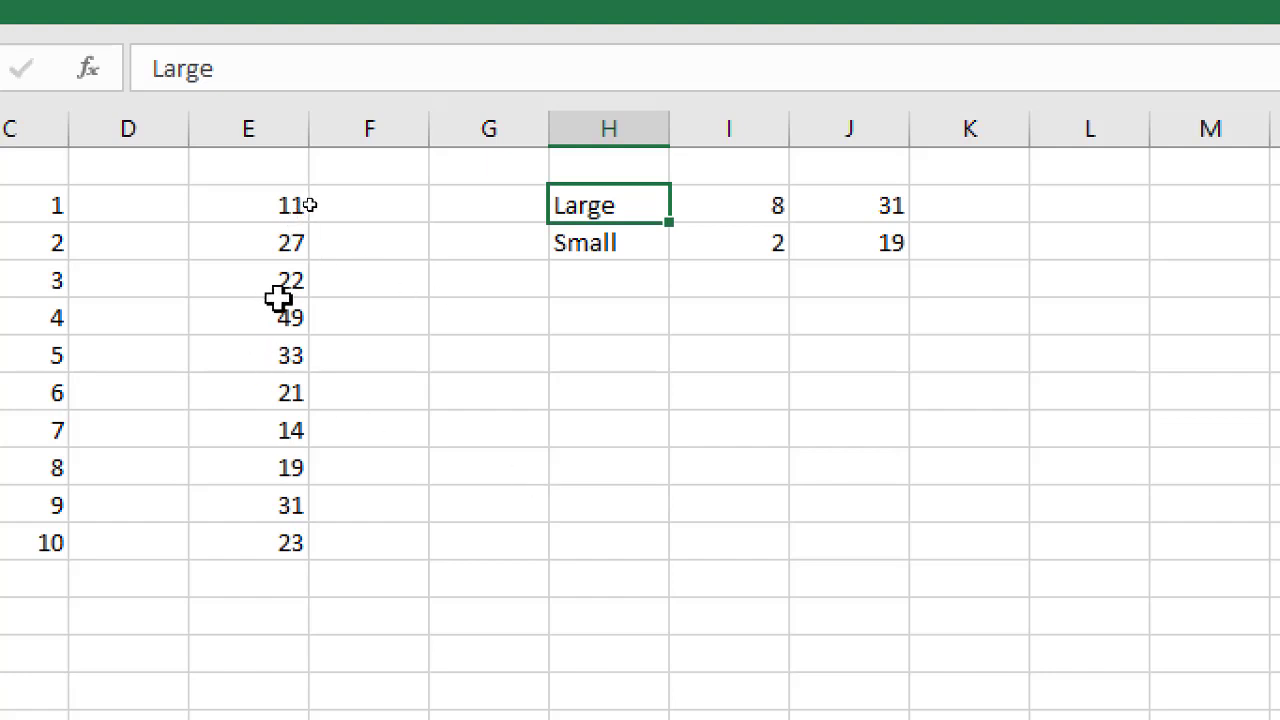
drag(277, 315, 283, 345)
drag(290, 205, 280, 537)
click(488, 541)
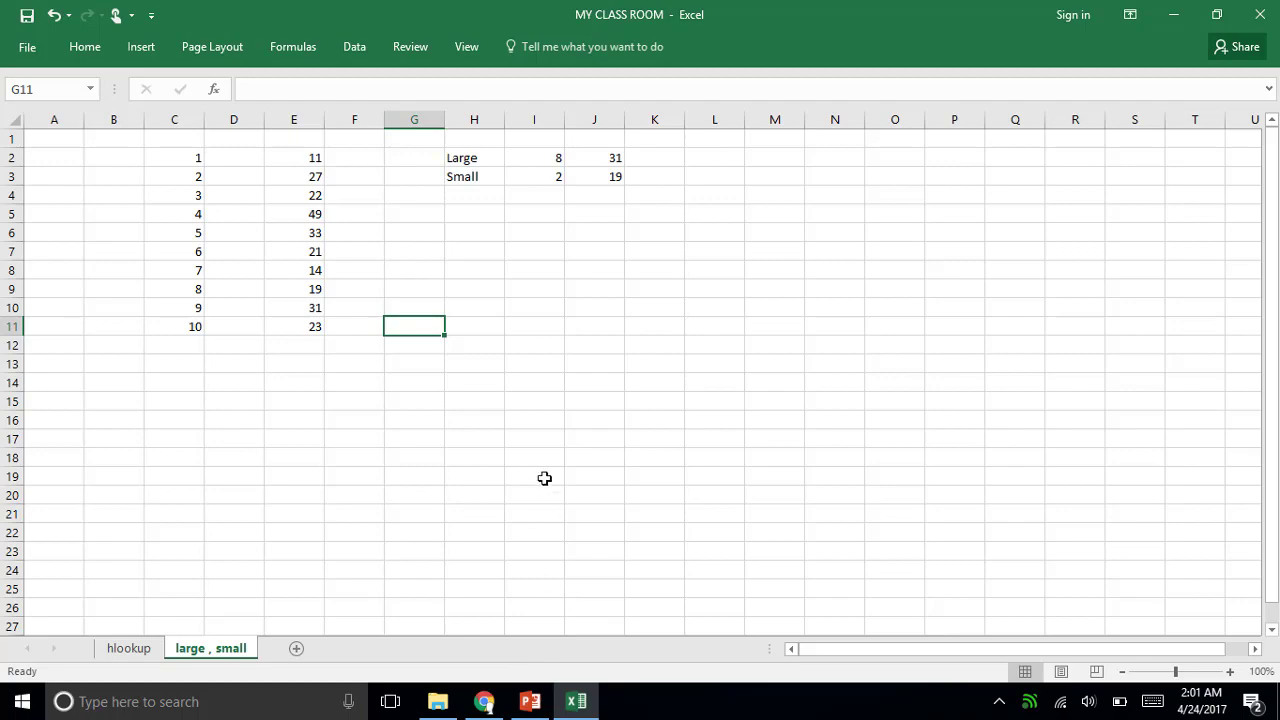
click(535, 701)
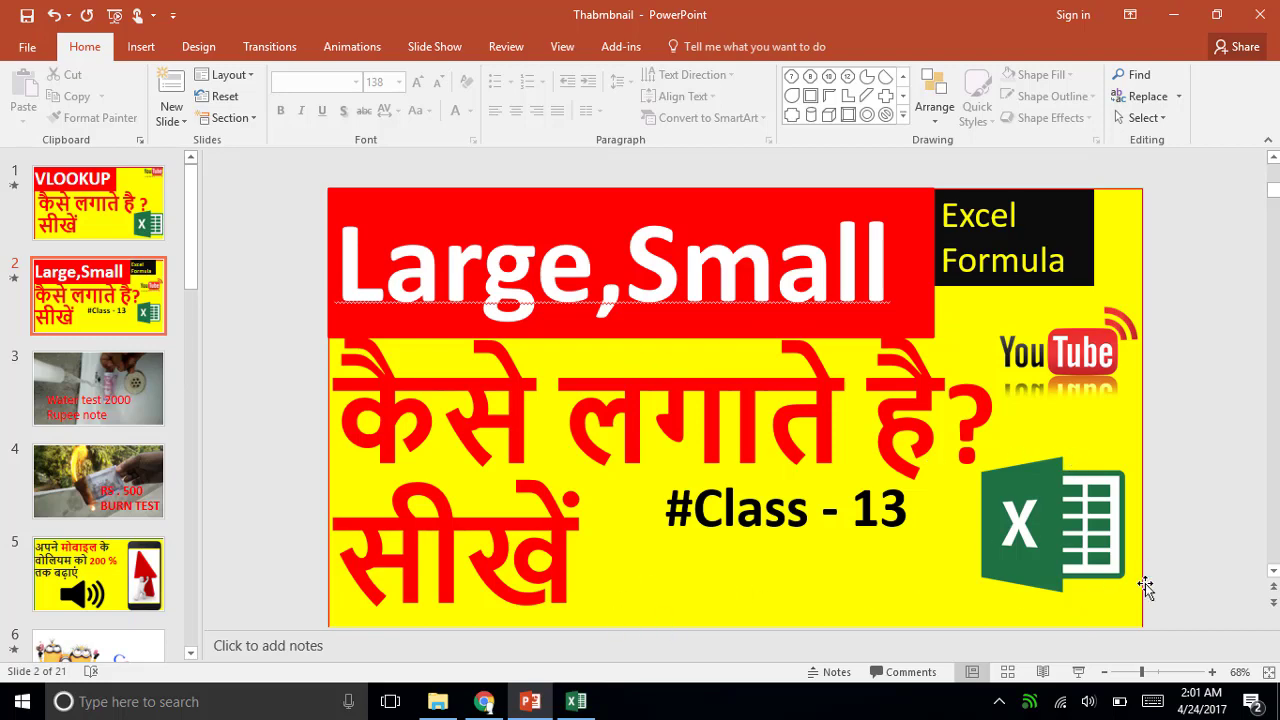
click(1173, 14)
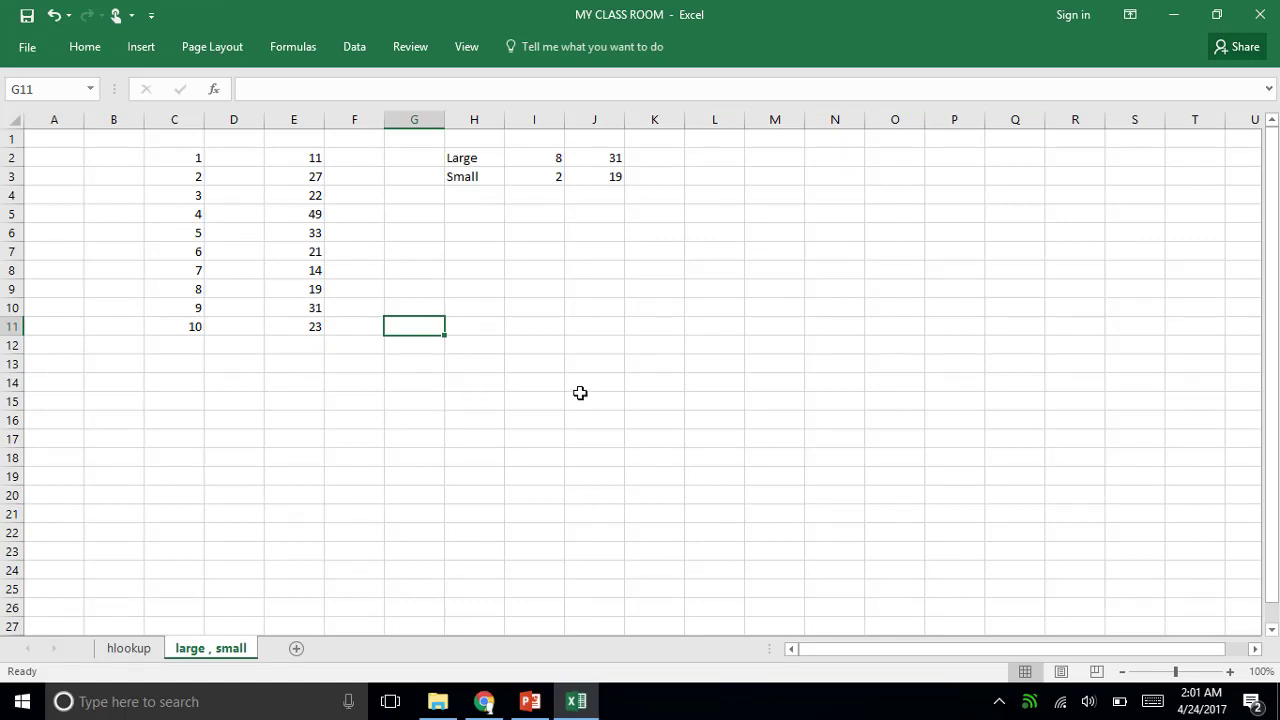
Step: Enter 'sir ji technical' in G11 and reselect that cell
text(sir ji tech)
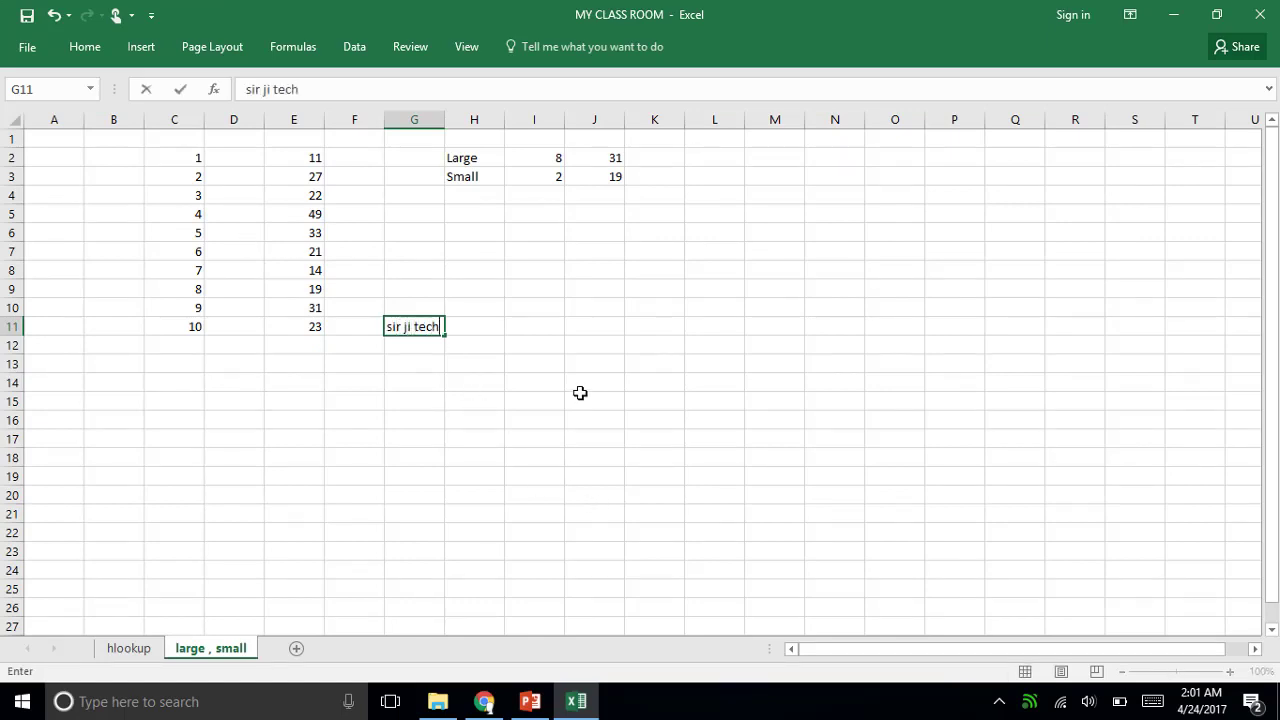
text(nical)
key(Return)
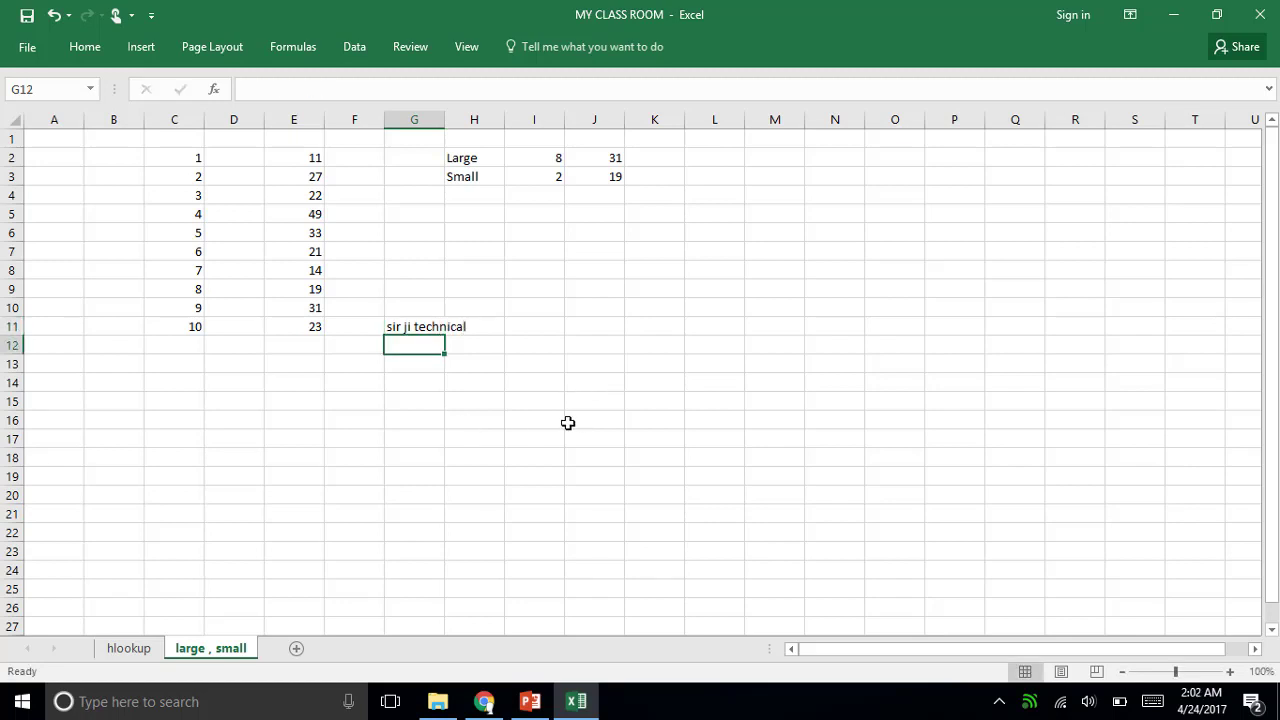
click(477, 401)
click(425, 328)
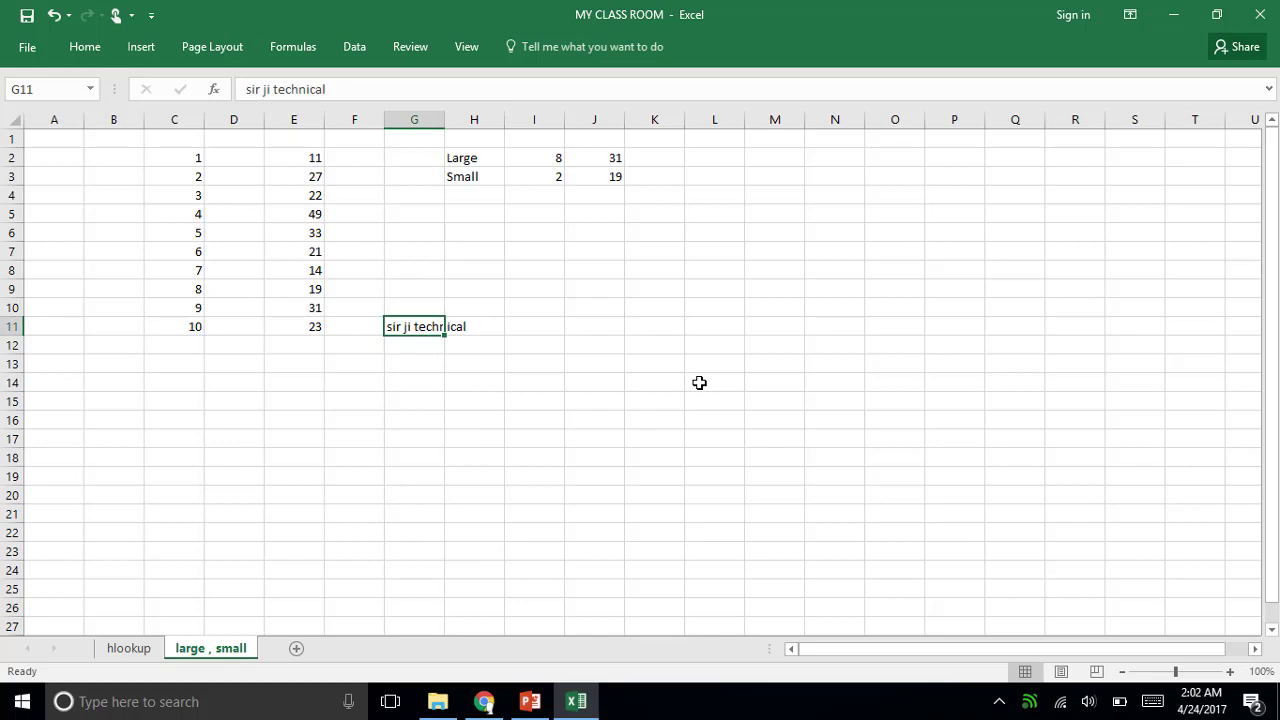